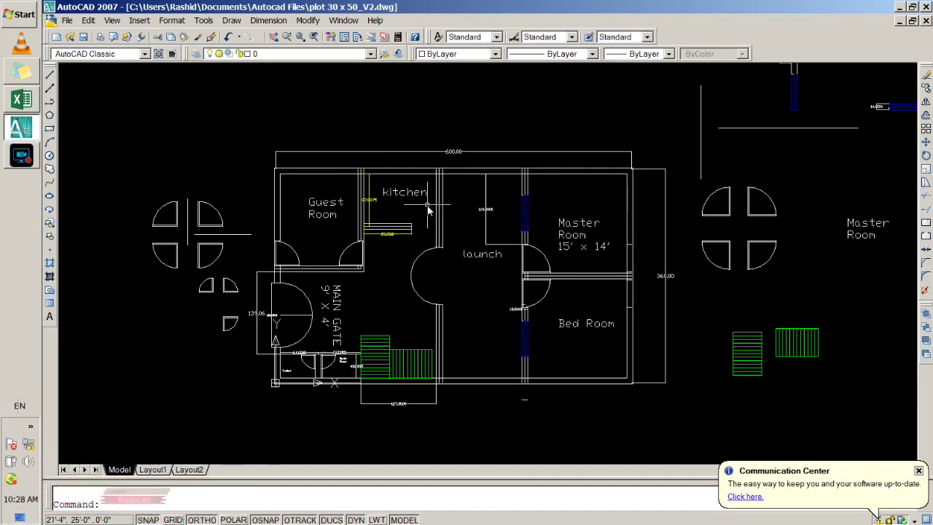
Open the Layer Properties Manager and create a new layer named Boundry
click(197, 62)
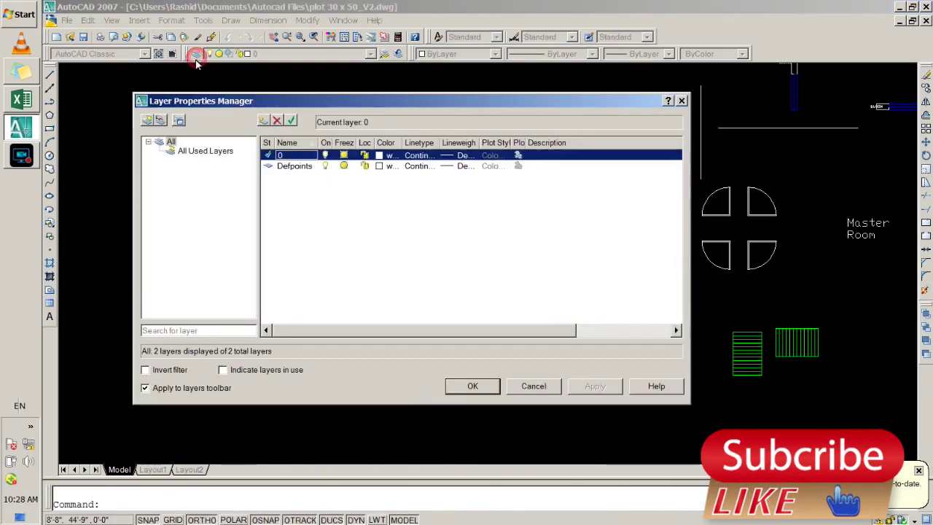
drag(226, 108, 165, 78)
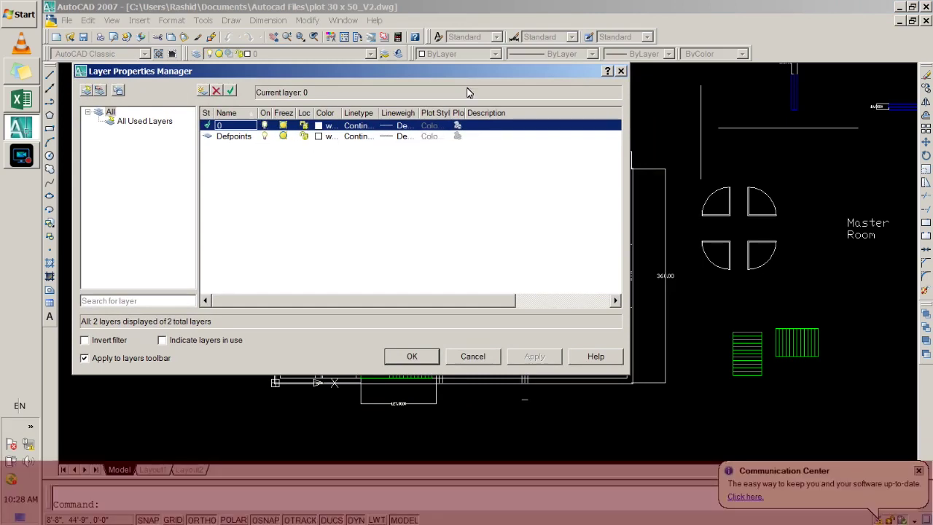
drag(473, 76, 462, 72)
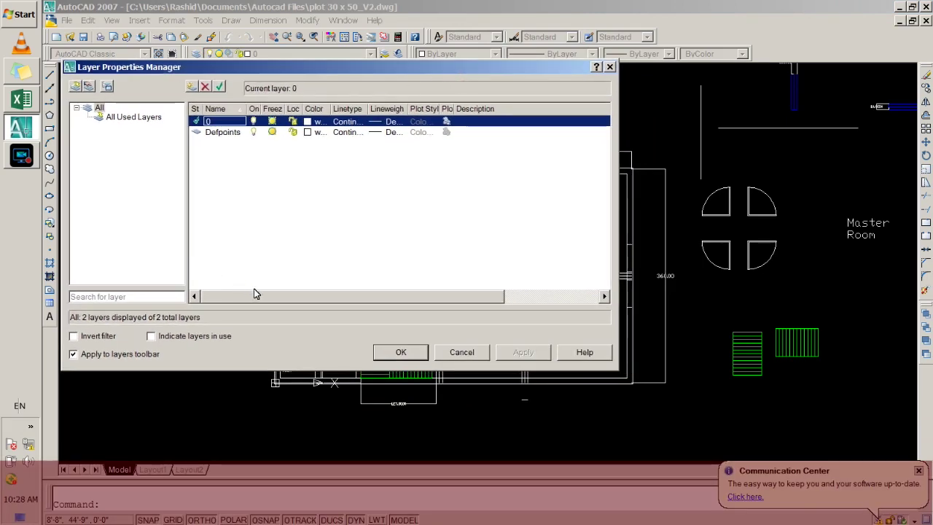
click(189, 88)
text(bo)
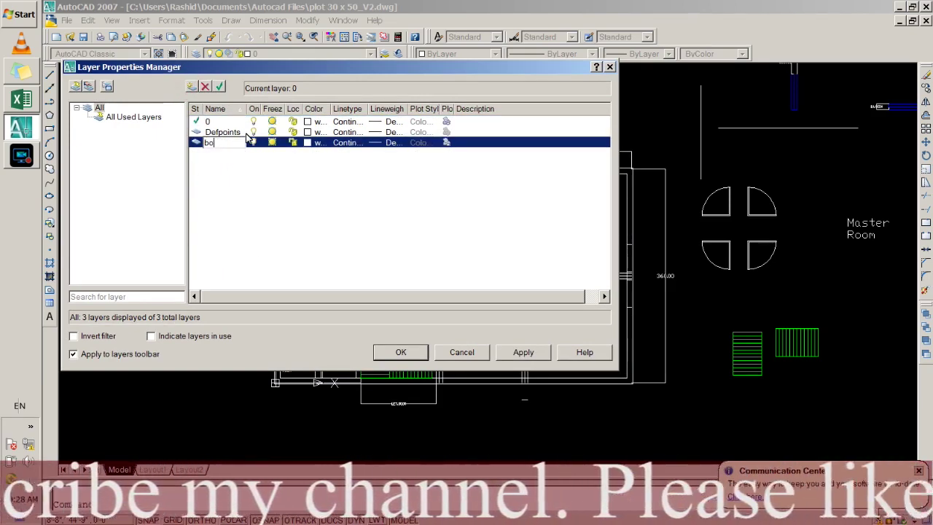
key(BackSpace)
text(Bou)
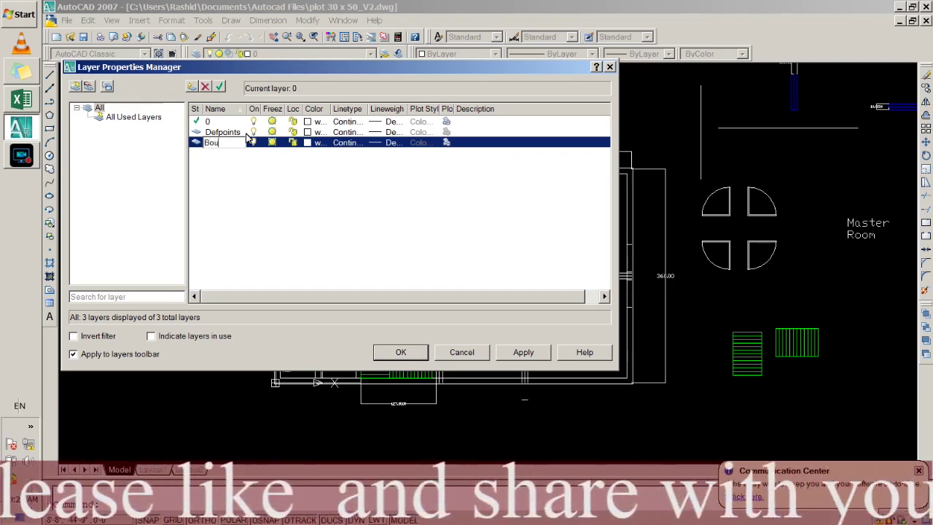
text(ndry)
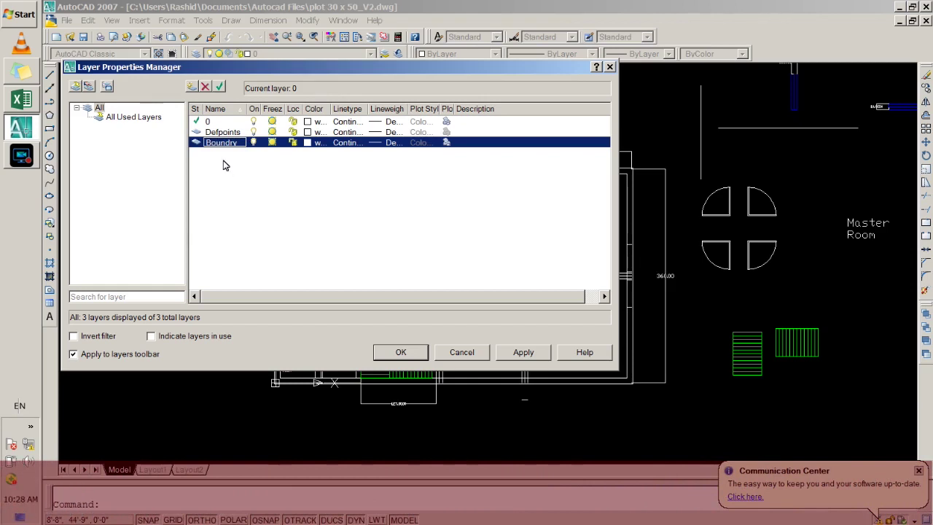
Add three more layers for Doors, Windows and Measurement
click(192, 88)
text(Doors)
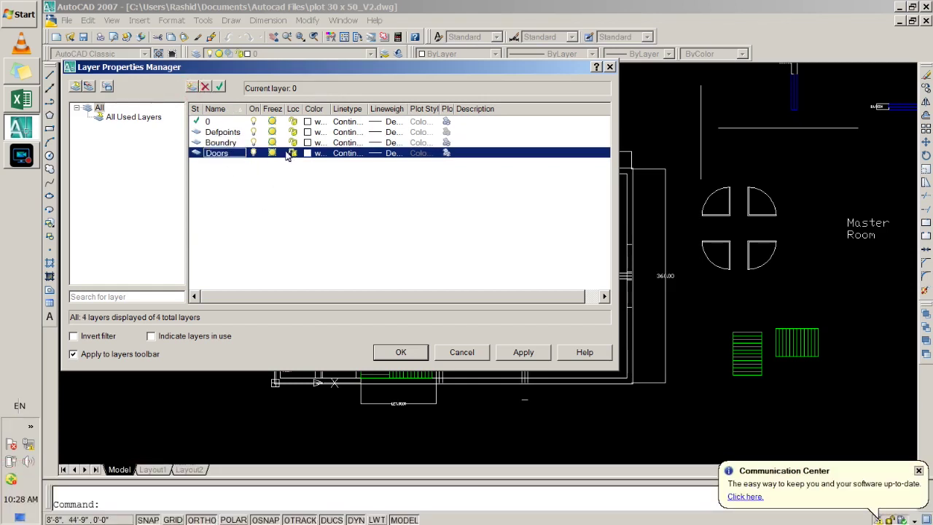
click(192, 87)
text(Windows)
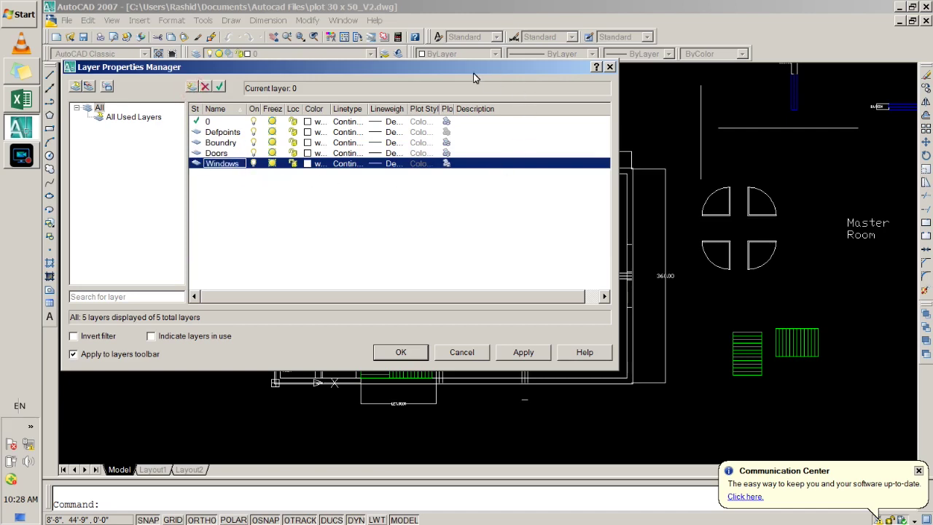
shift+click(591, 127)
drag(473, 73, 622, 92)
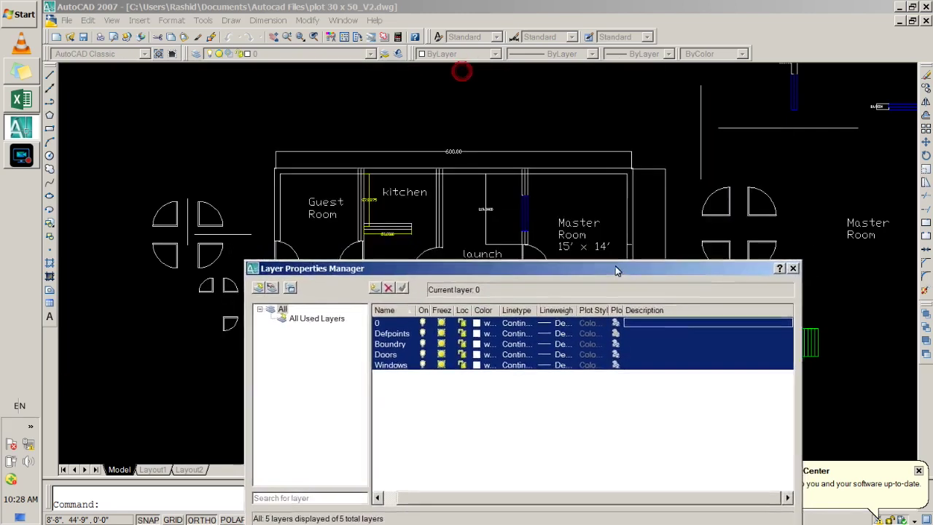
click(400, 214)
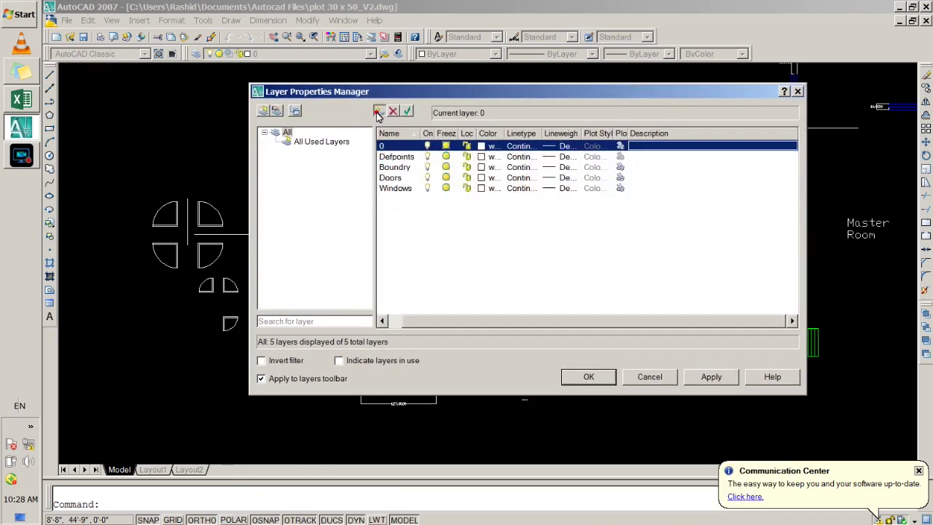
click(378, 112)
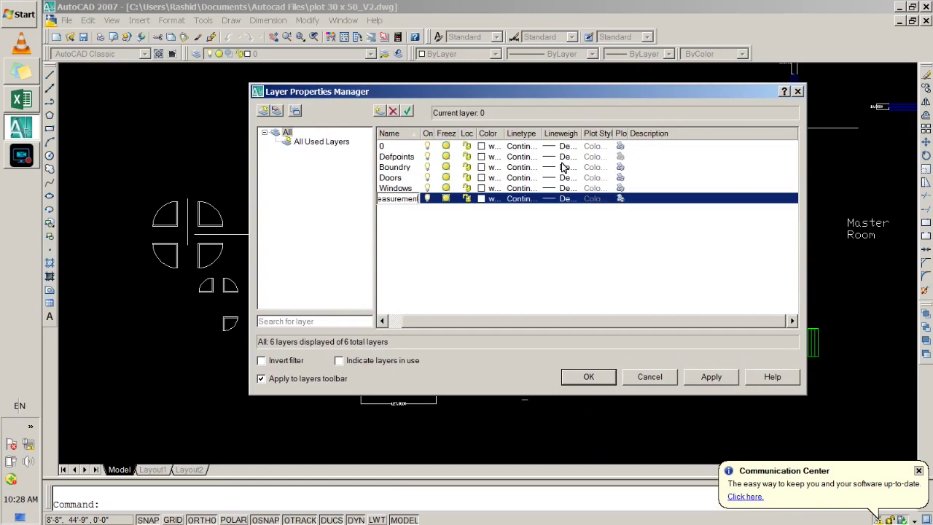
drag(478, 99, 522, 143)
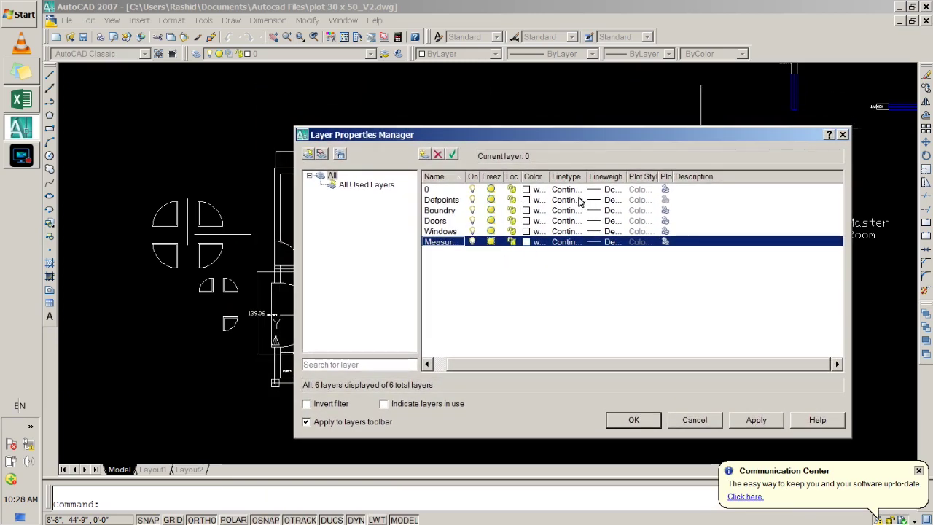
Sort the layers alphabetically by name and widen the Color column
click(552, 179)
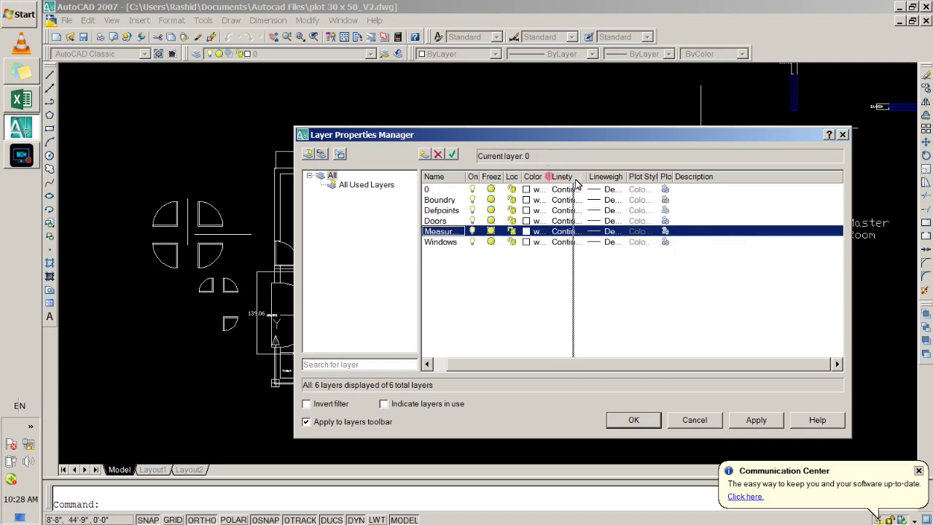
drag(575, 183, 581, 184)
drag(474, 365, 441, 368)
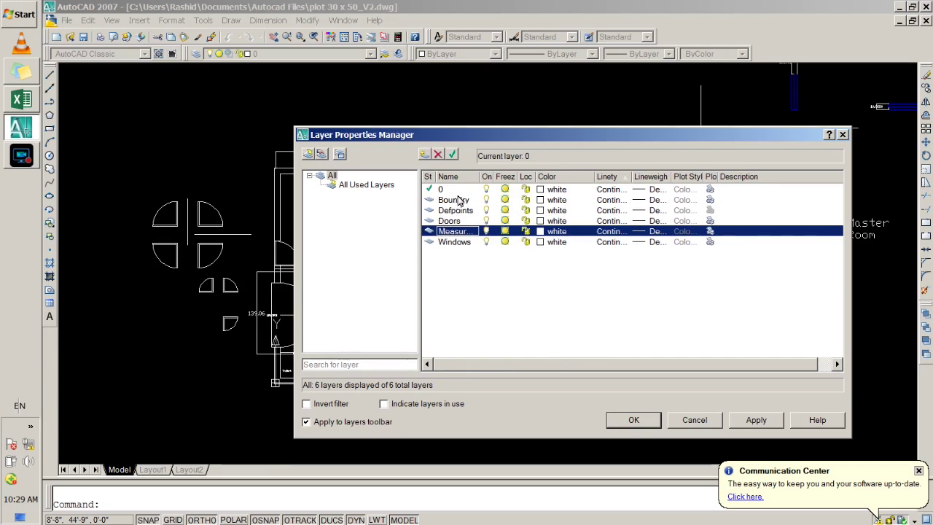
Try to freeze layer 0, dismiss the warning, and give Boundry an initial colour
click(445, 189)
click(505, 189)
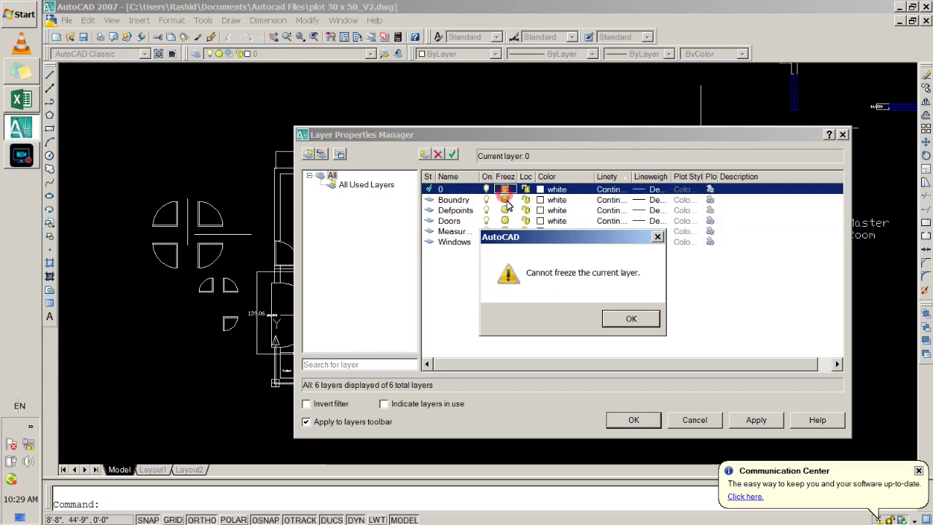
click(609, 321)
click(461, 204)
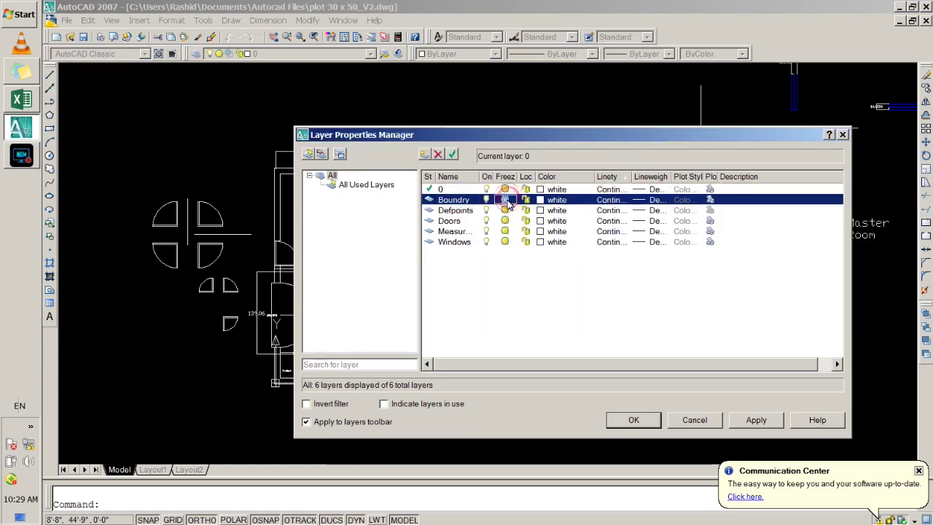
click(547, 205)
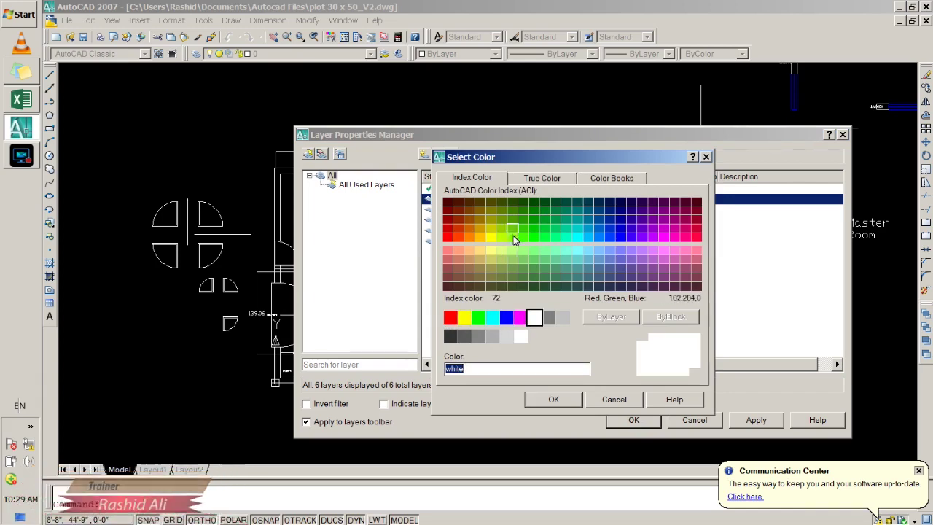
click(589, 244)
click(554, 400)
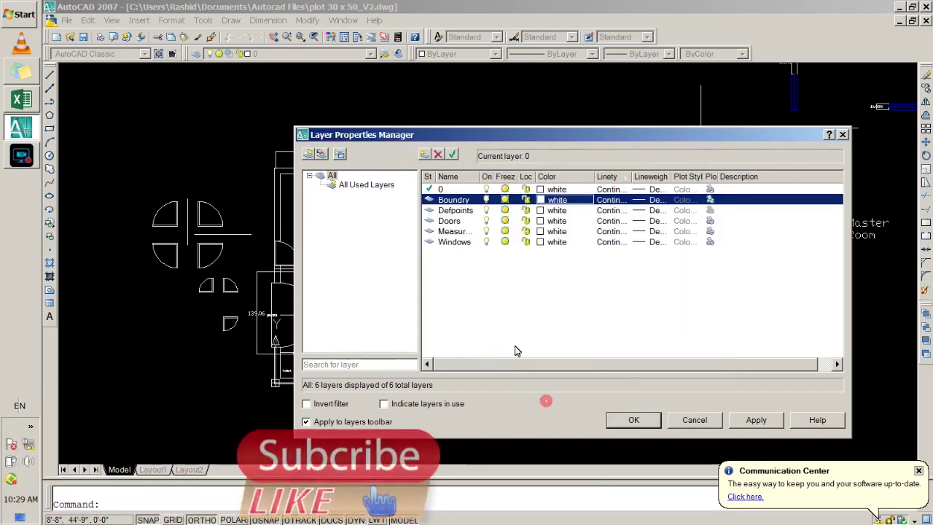
Set the Defpoints layer to cyan and change the Boundry layer to colour 160
click(543, 210)
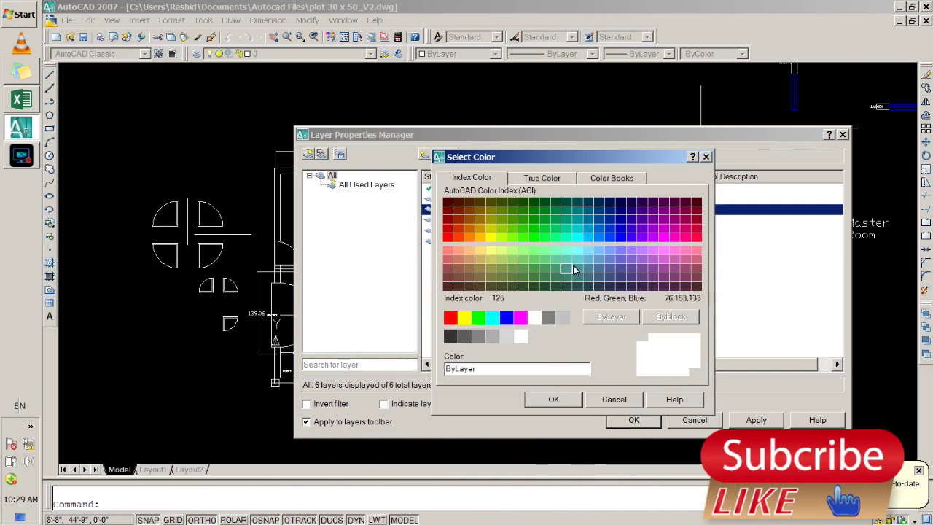
click(492, 316)
click(554, 399)
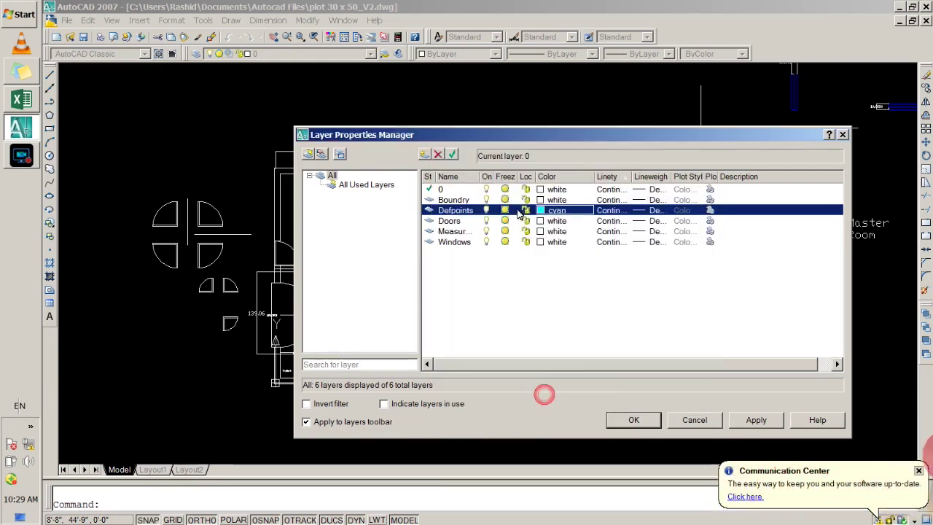
click(538, 202)
click(606, 238)
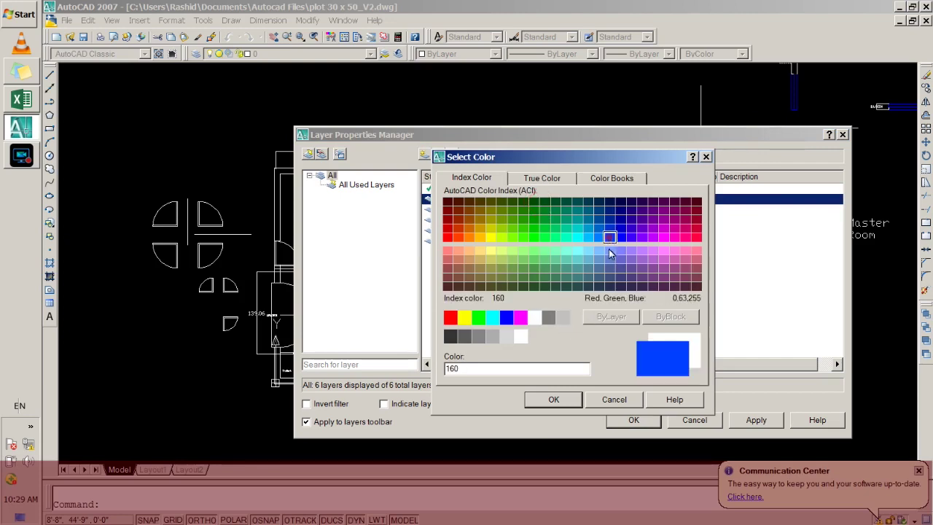
click(549, 398)
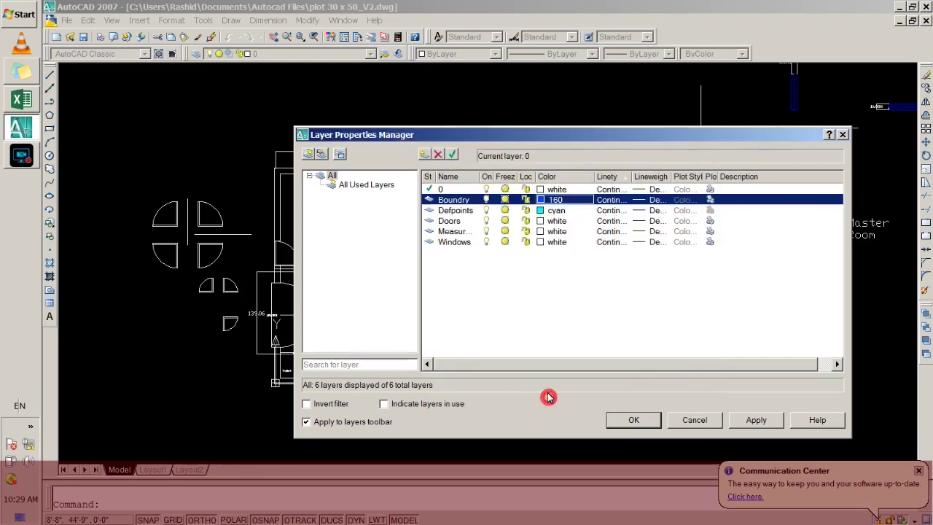
Set the Doors layer to green and the measurements layer to colour 230
click(540, 221)
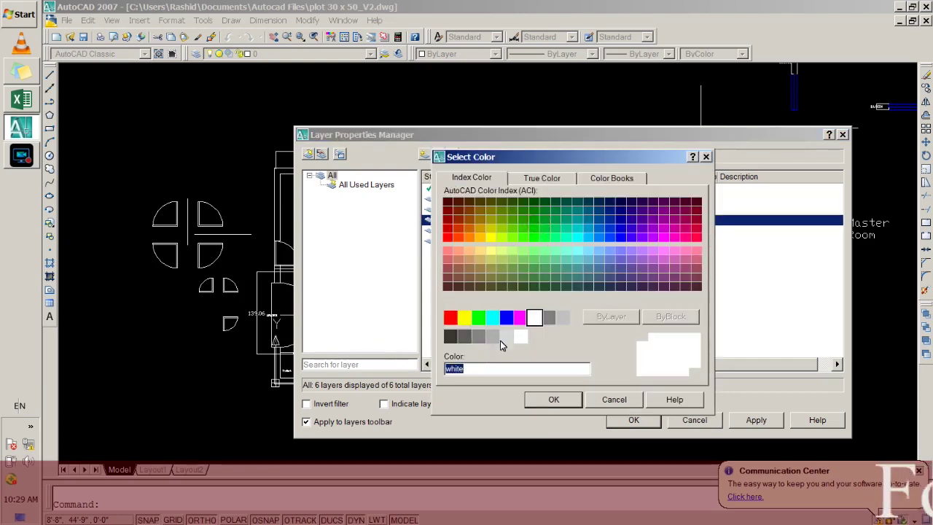
double_click(478, 318)
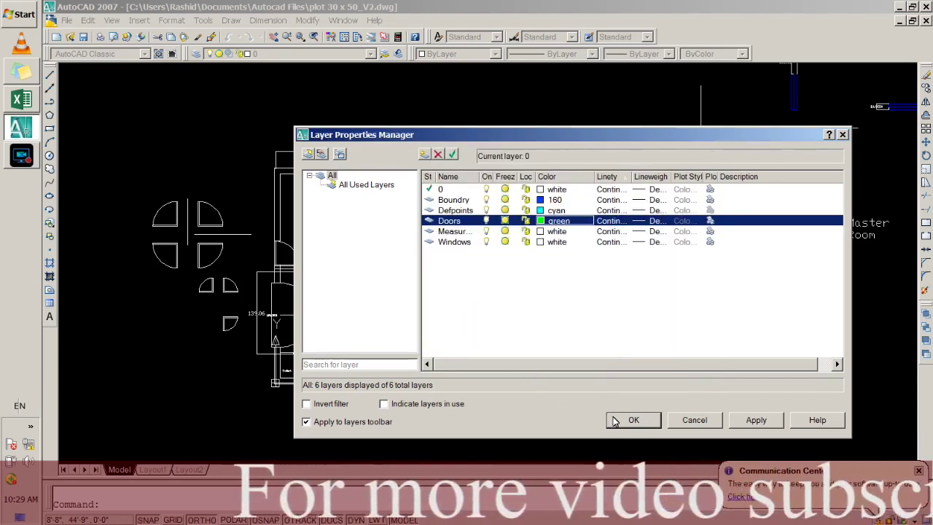
click(541, 231)
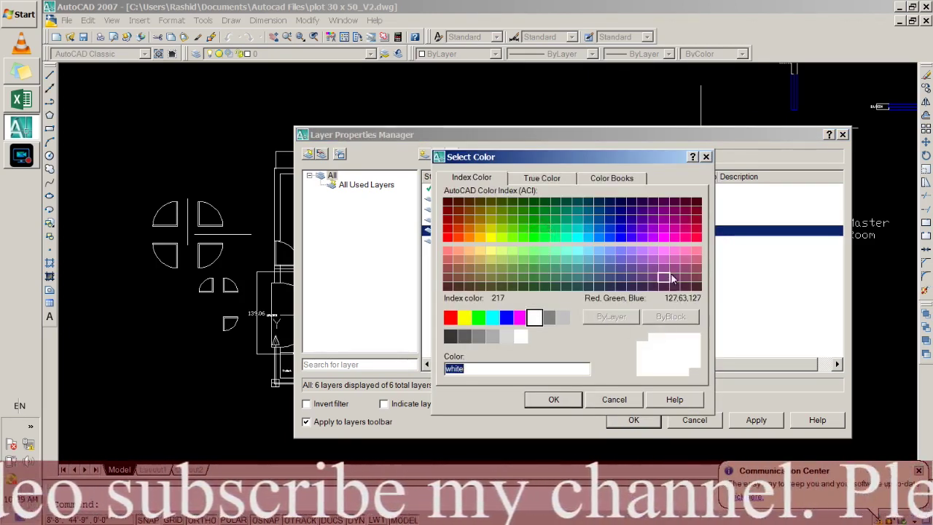
click(686, 239)
click(553, 399)
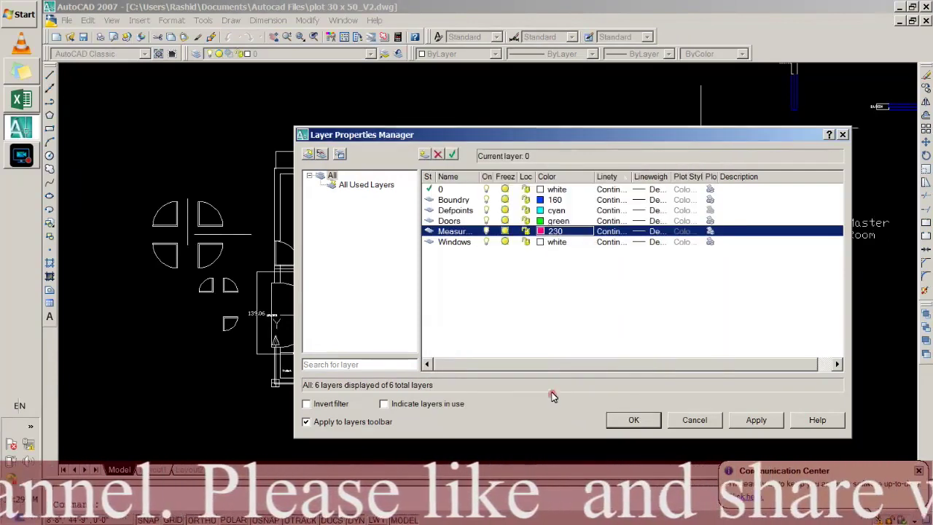
Set the Windows layer to colour 54 and apply the new layer colours
click(541, 241)
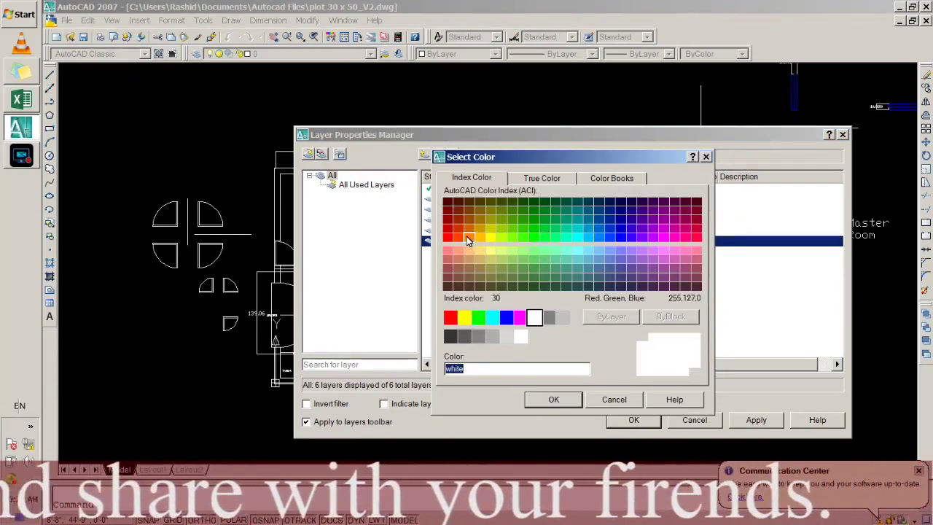
click(490, 229)
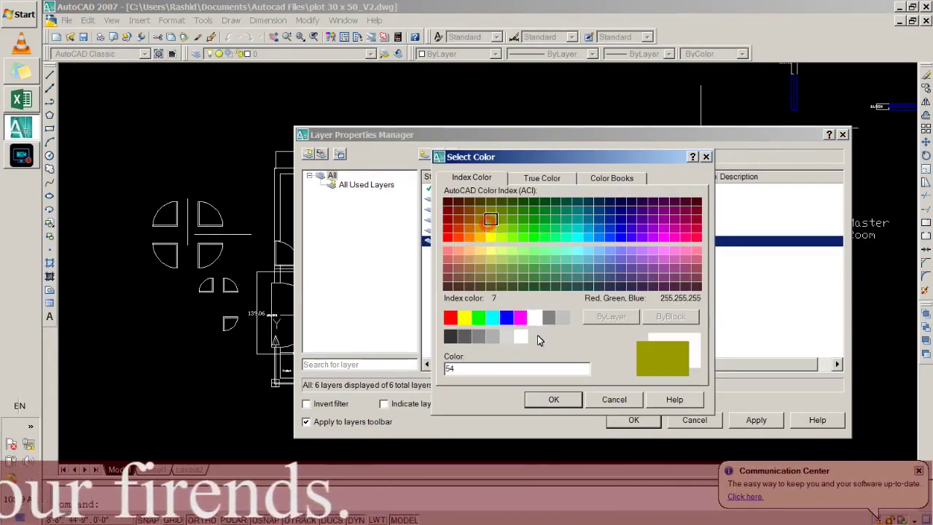
click(554, 399)
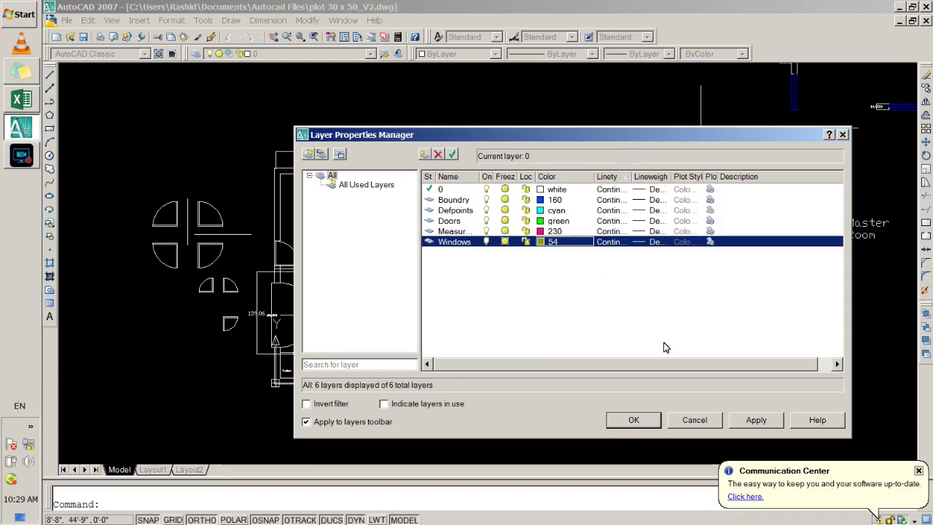
click(755, 422)
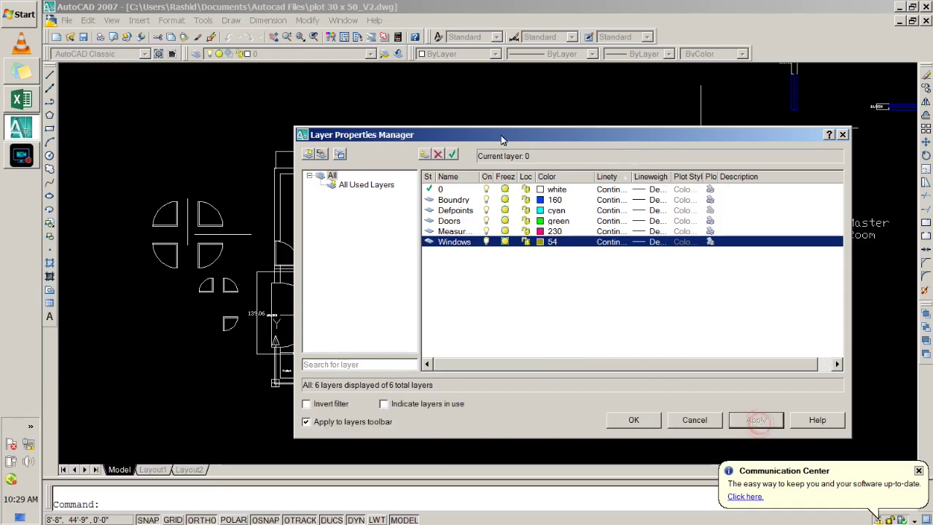
drag(475, 139, 258, 137)
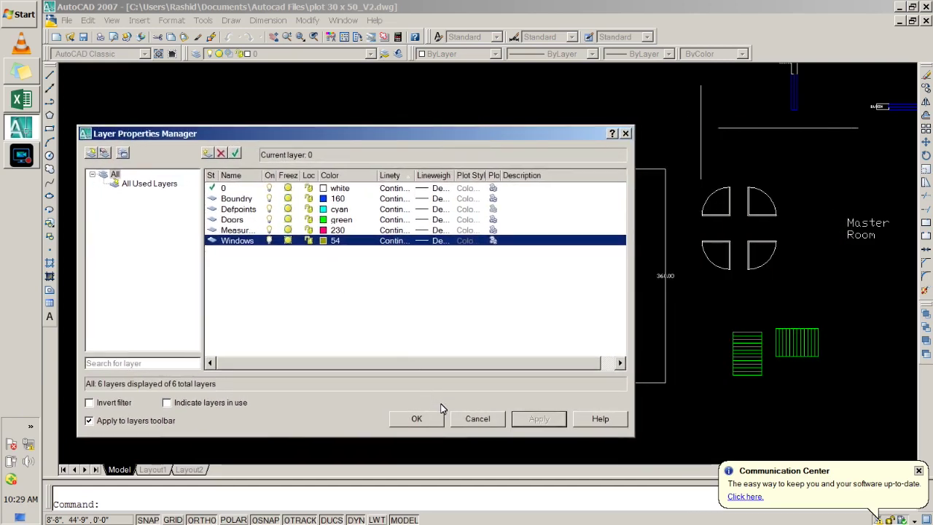
Confirm the layer settings and move the outer boundary rectangle onto the Boundry layer
click(417, 419)
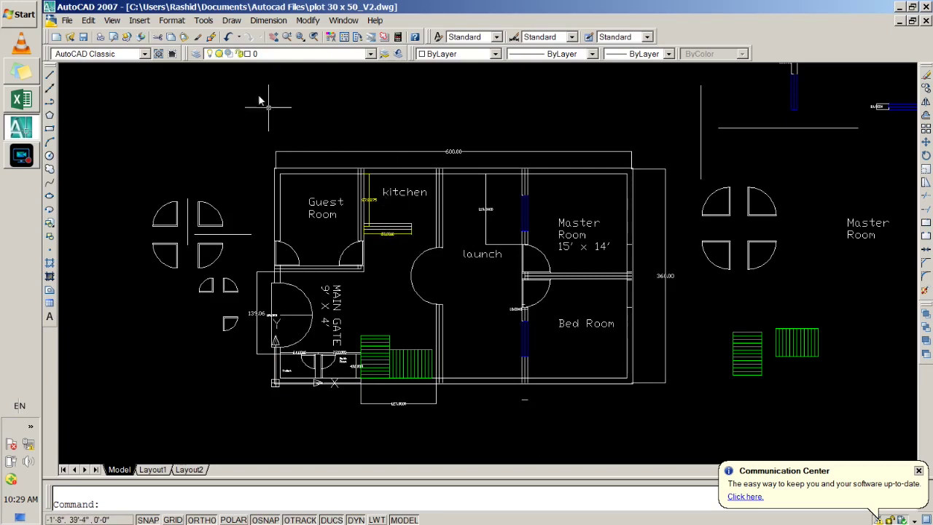
click(371, 54)
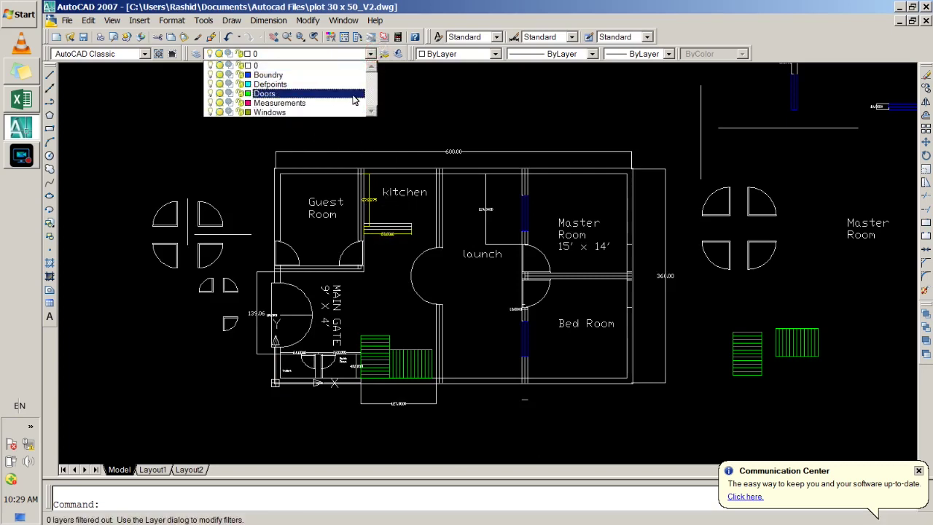
click(694, 344)
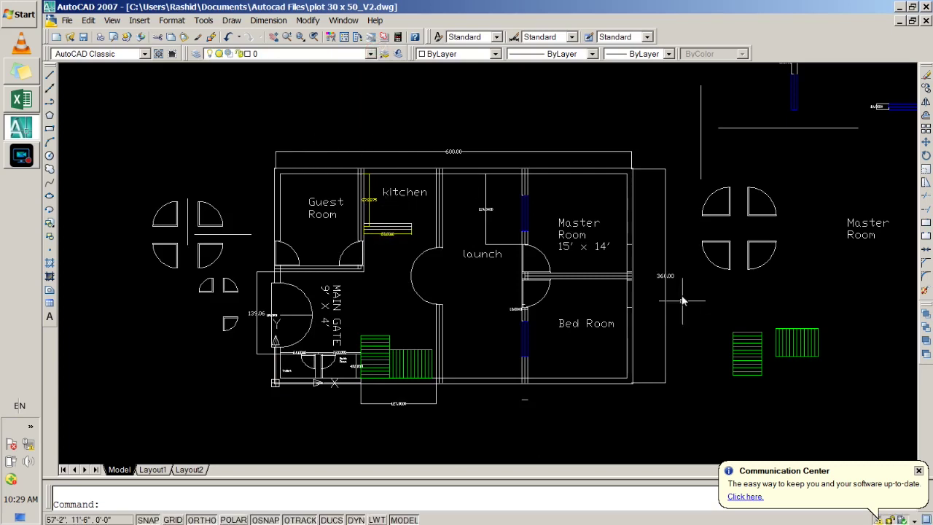
click(587, 176)
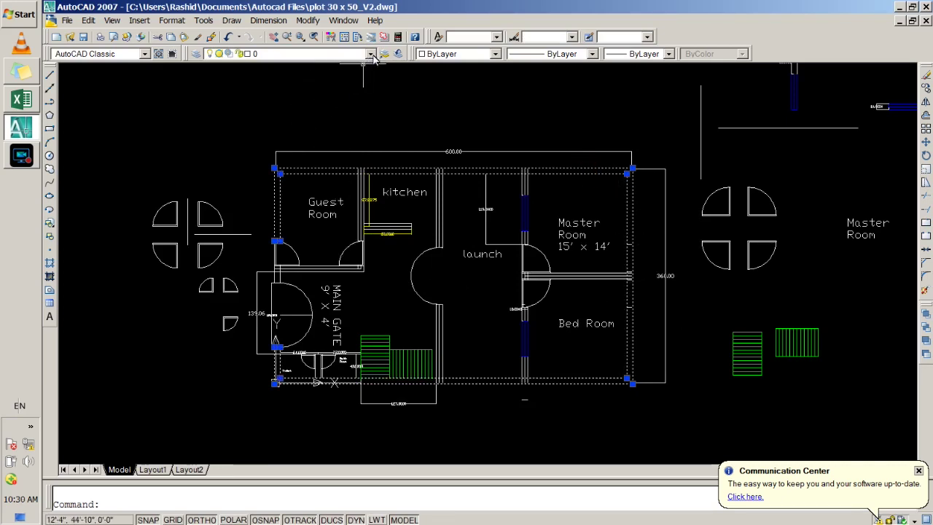
click(494, 54)
click(493, 54)
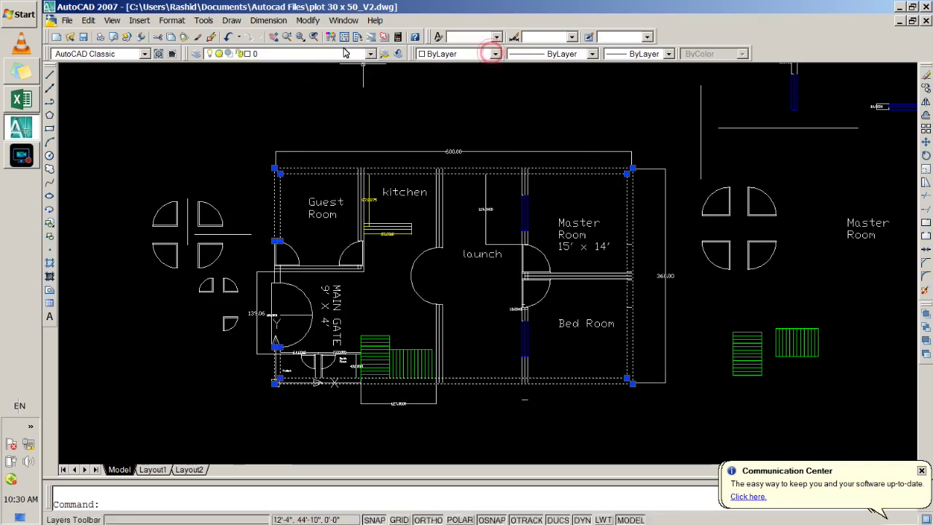
click(343, 54)
click(335, 75)
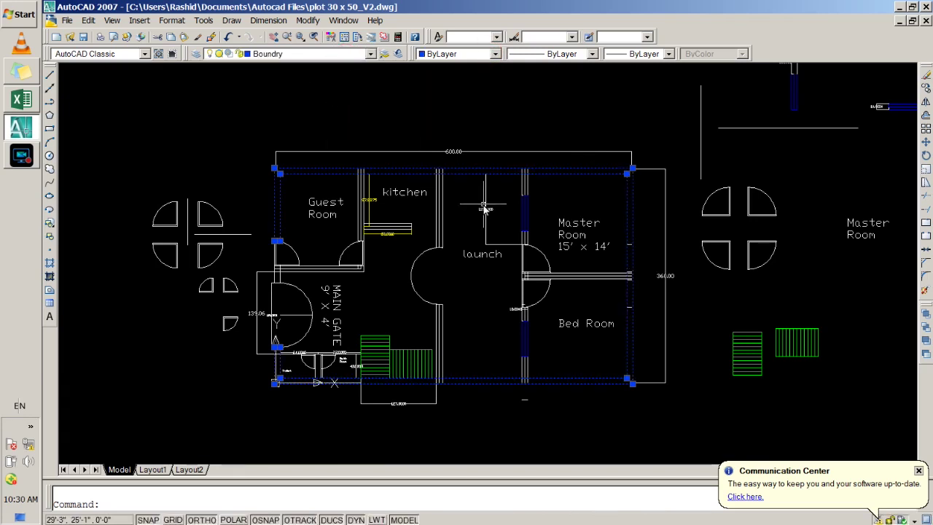
scroll(484, 210, up, 2)
scroll(484, 209, down, 2)
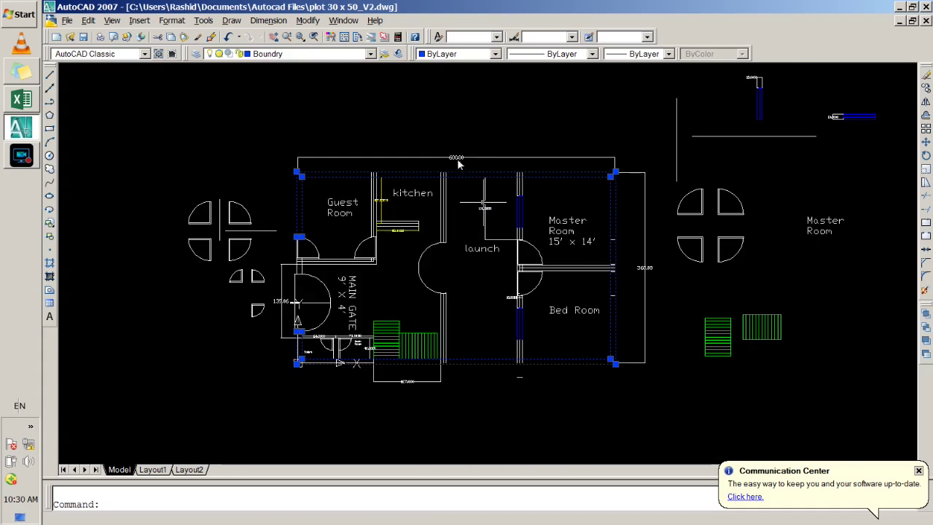
click(428, 133)
key(Escape)
Clear the selection and zoom in on the door beside the Master Room
click(426, 131)
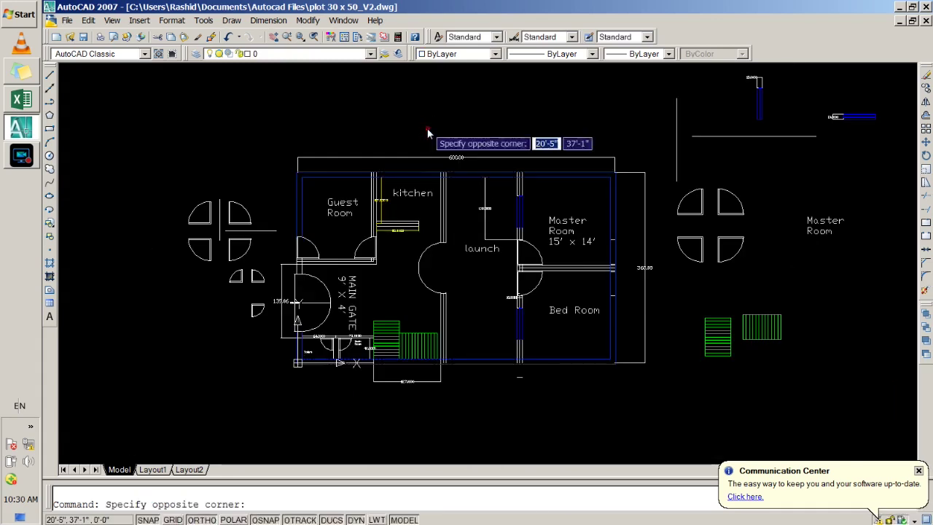
click(427, 105)
click(427, 106)
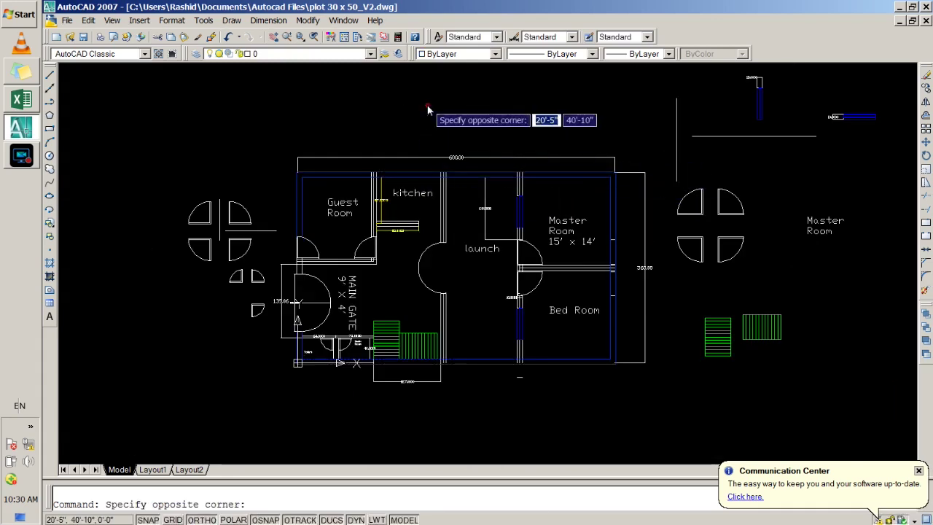
click(435, 134)
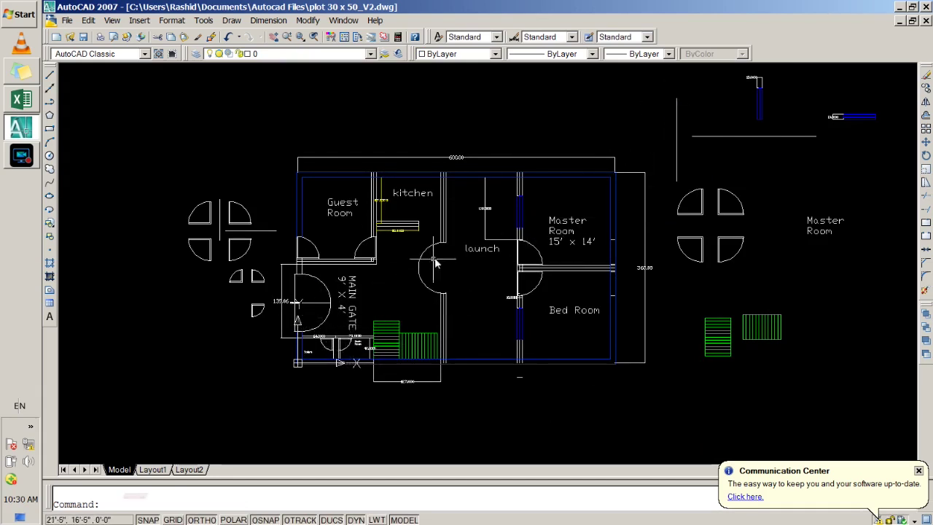
scroll(506, 248, up, 2)
scroll(539, 254, up, 2)
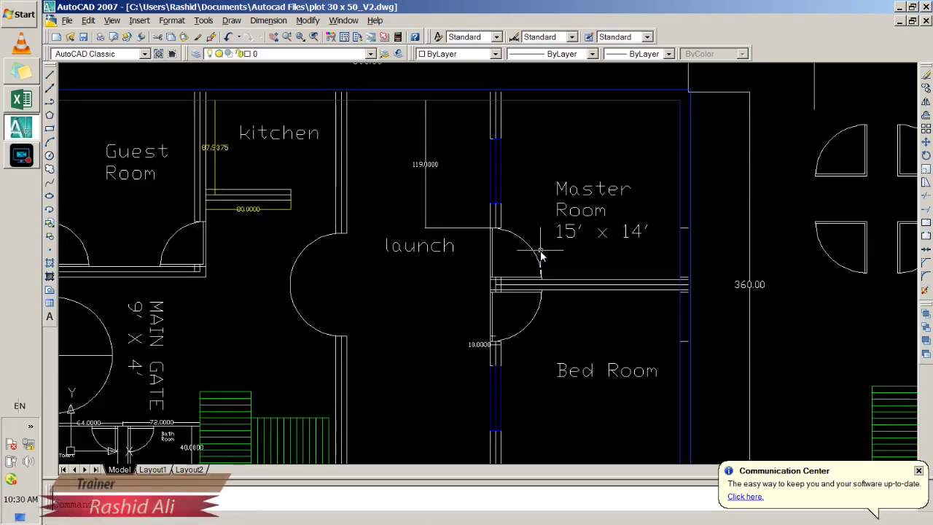
scroll(540, 253, down, 2)
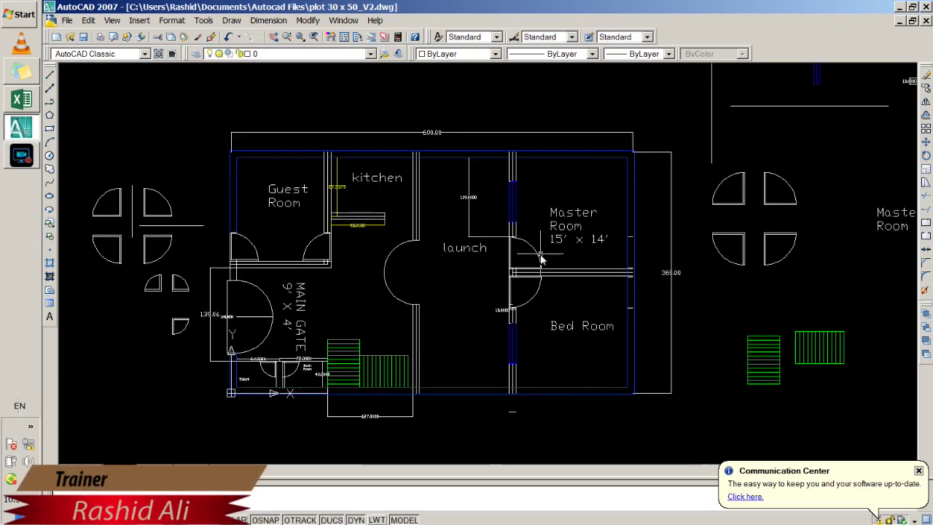
scroll(540, 255, up, 2)
scroll(540, 241, up, 2)
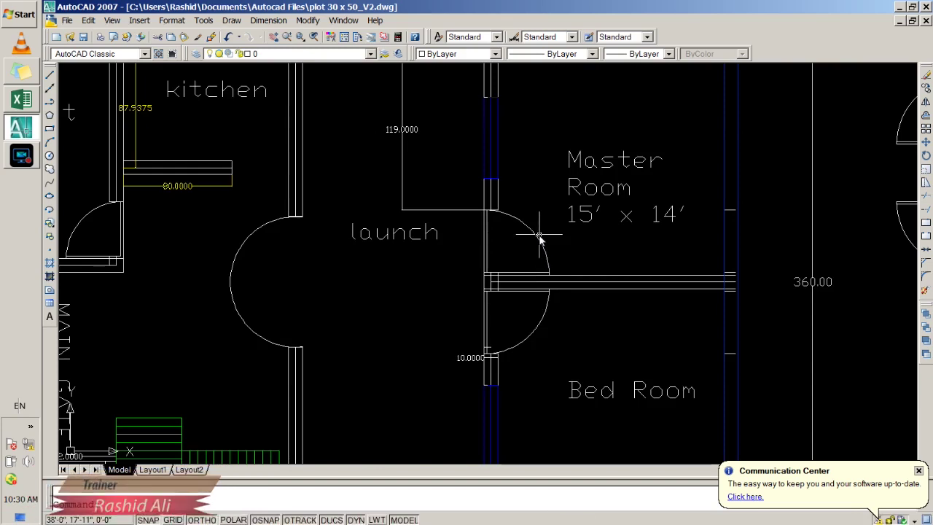
Select the upper door arc by the Master Room and inspect its properties
click(538, 241)
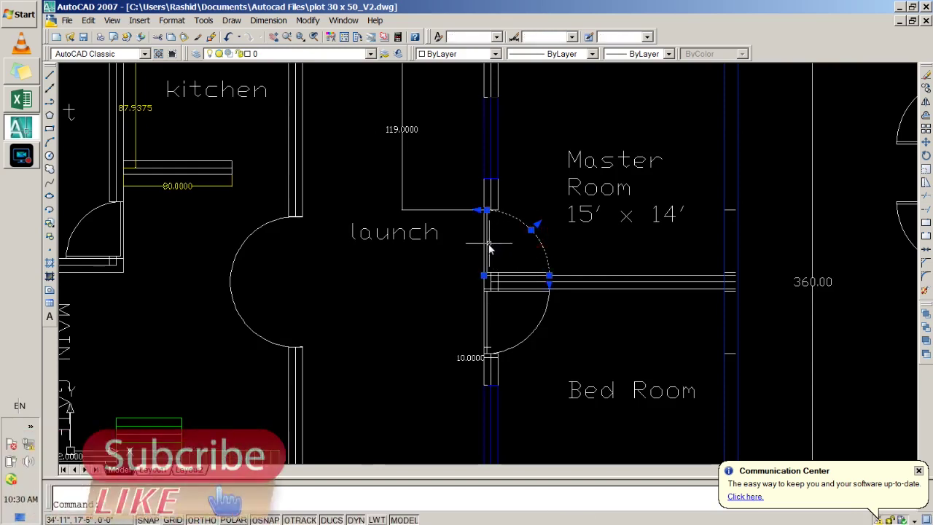
click(472, 237)
click(513, 260)
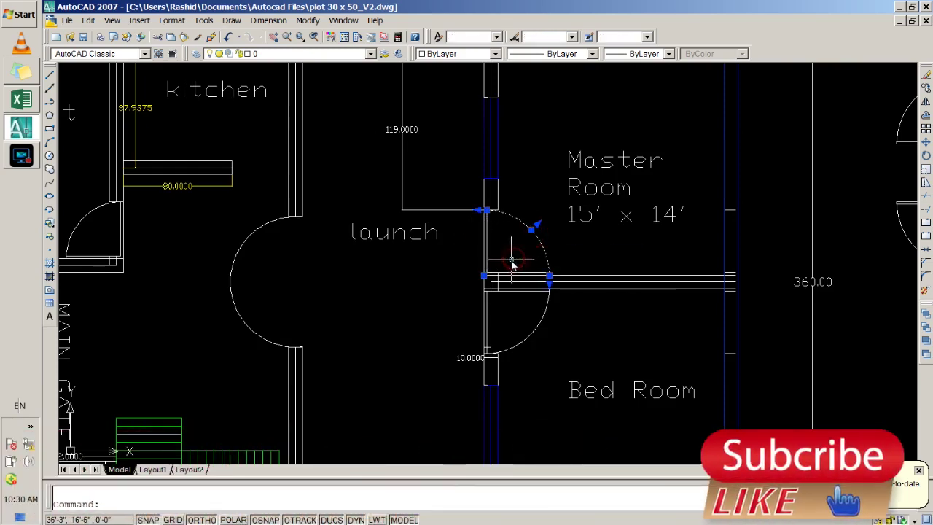
scroll(512, 264, up, 3)
click(505, 270)
click(515, 292)
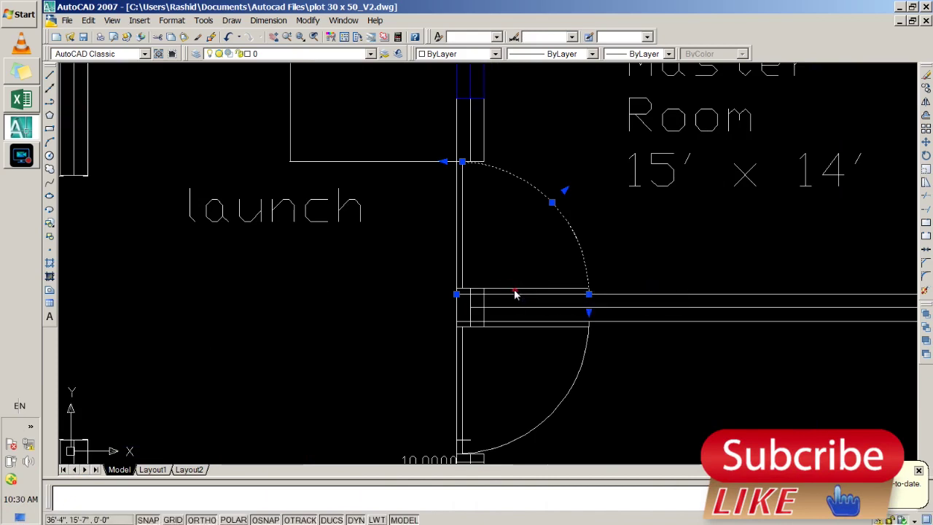
key(ctrl+1)
click(513, 288)
click(271, 83)
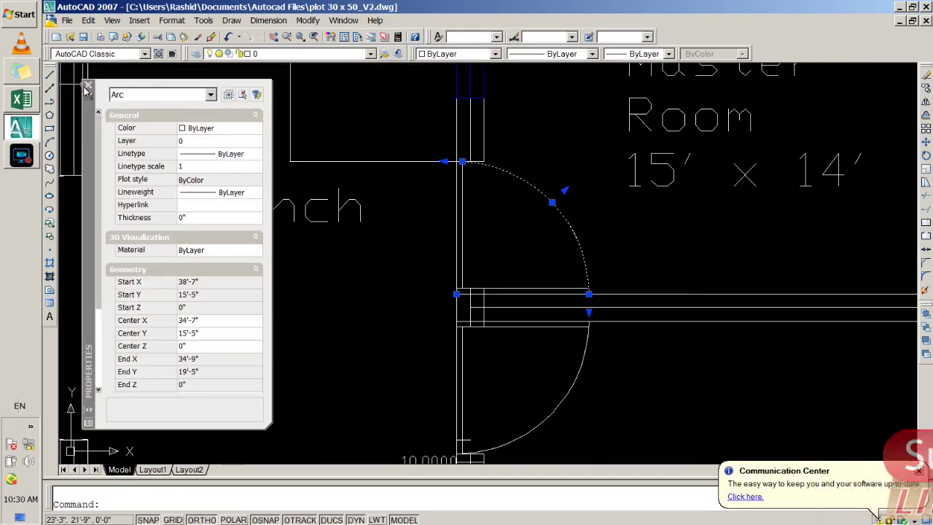
click(87, 86)
key(Escape)
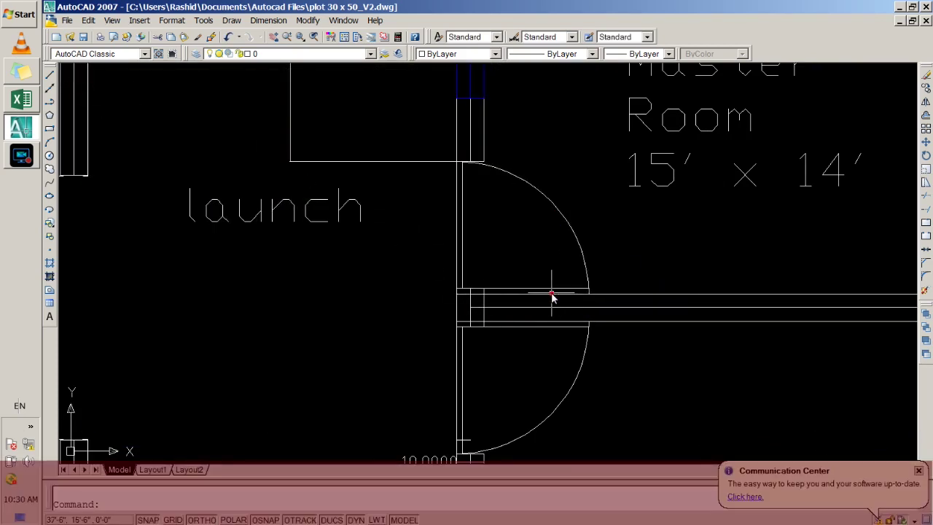
Select both door arcs with their vertical and horizontal lines beside the Master Room
click(578, 242)
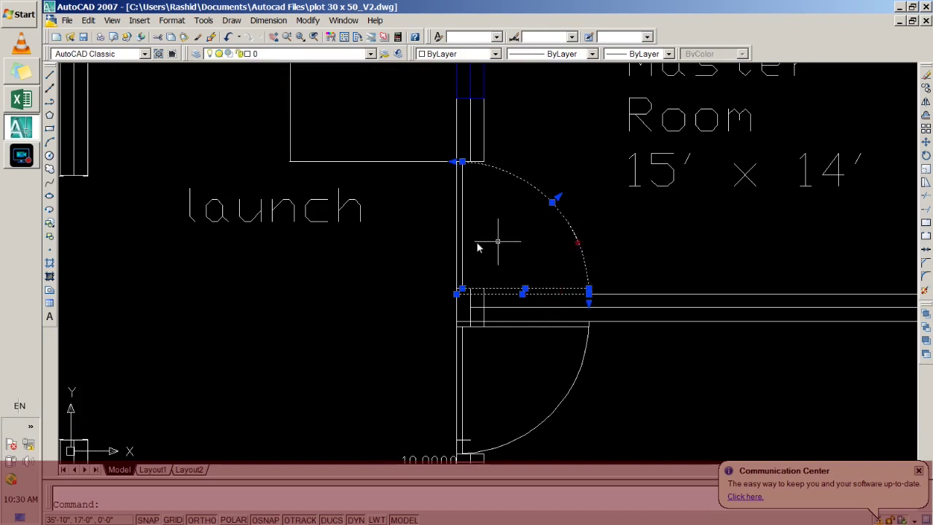
click(410, 233)
click(513, 262)
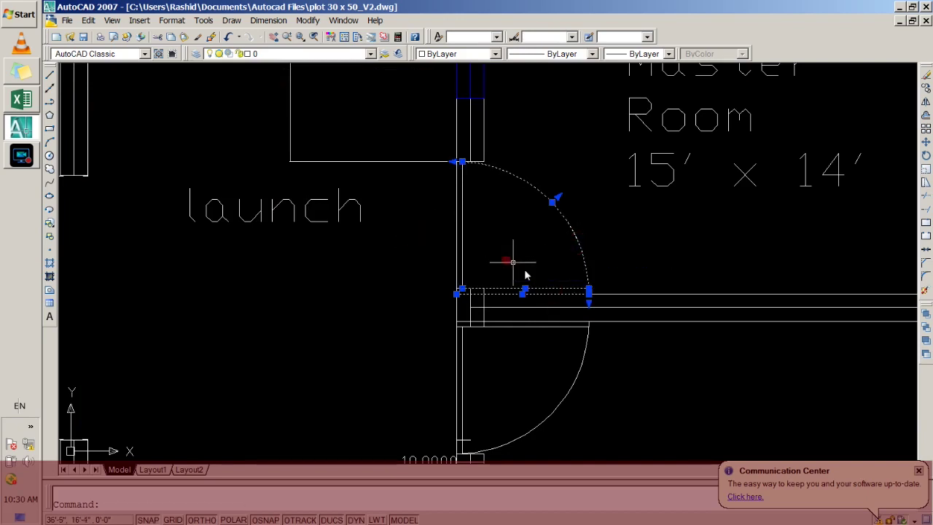
click(458, 222)
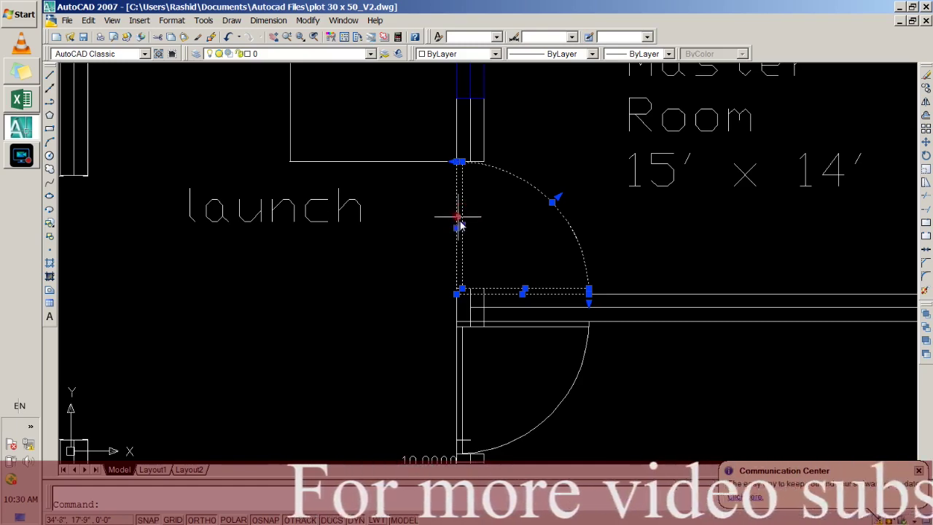
click(530, 431)
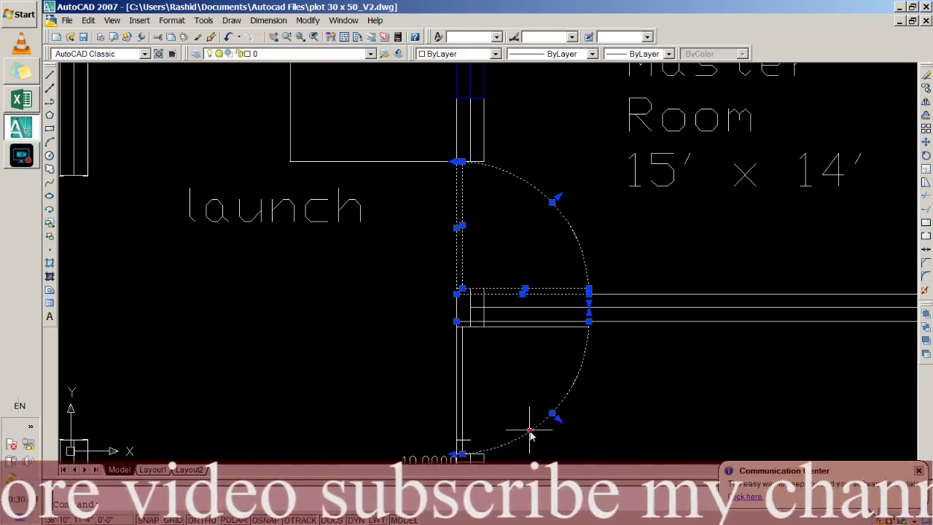
click(461, 381)
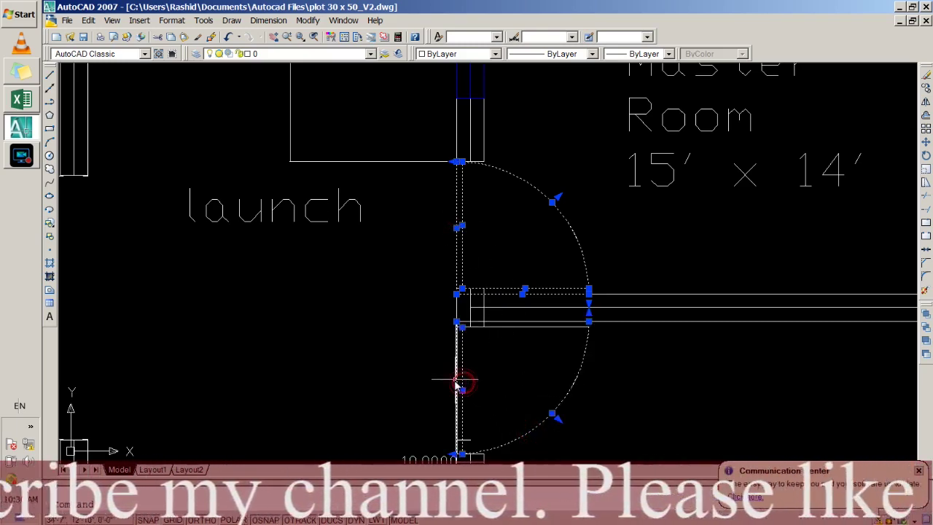
click(509, 324)
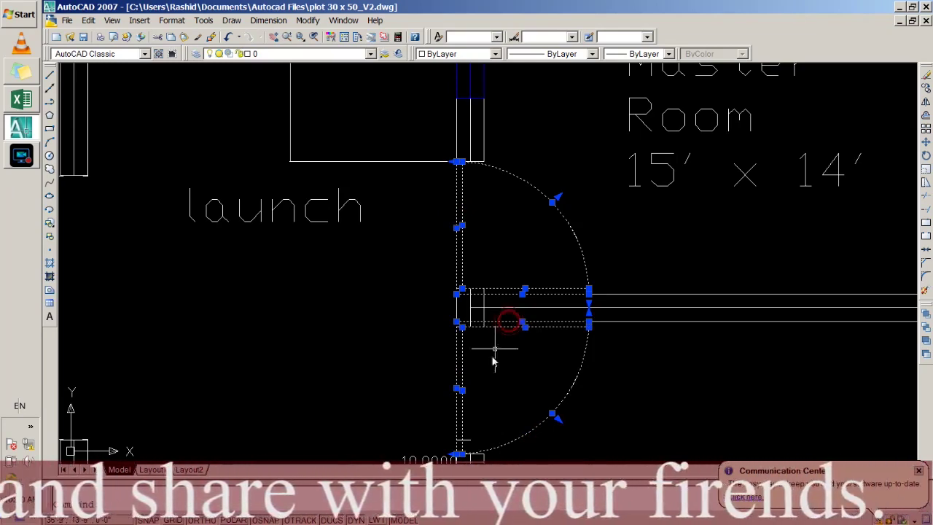
Move the selected door pieces onto the Doors layer and deselect them
click(247, 53)
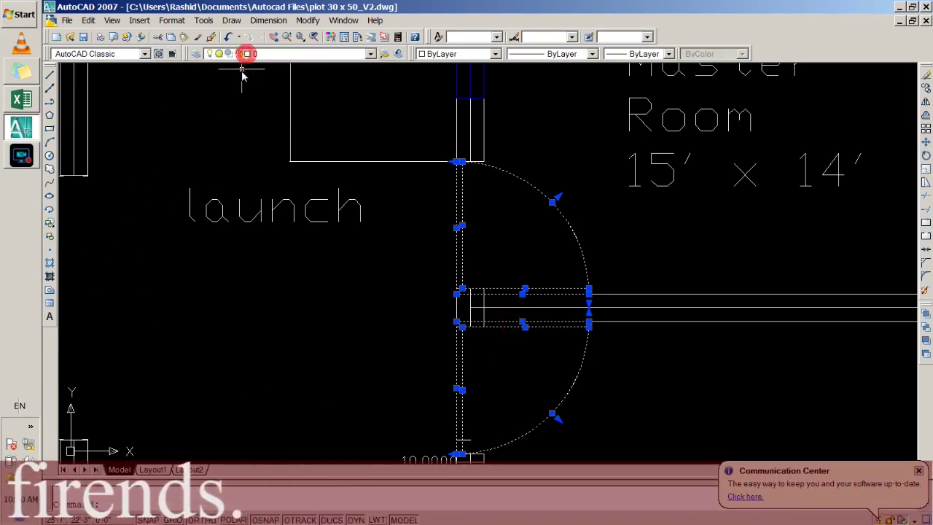
click(257, 96)
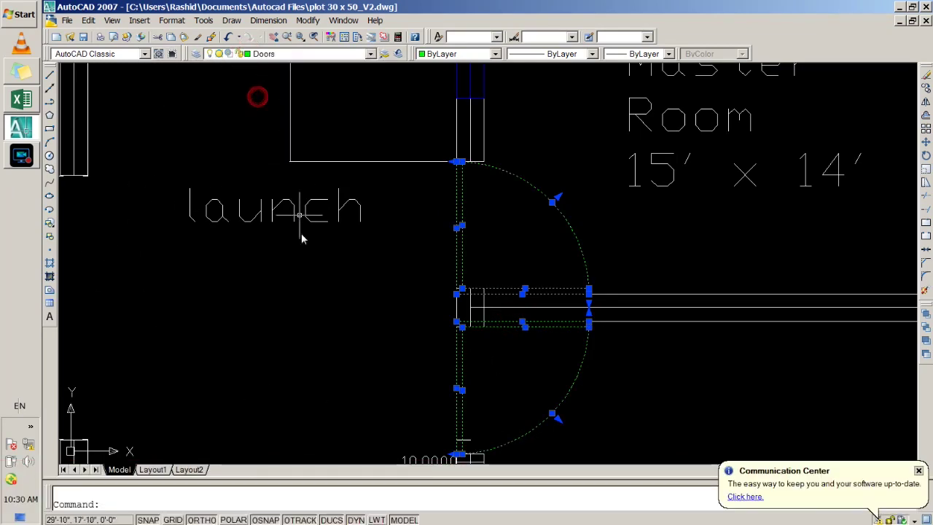
click(294, 270)
click(294, 269)
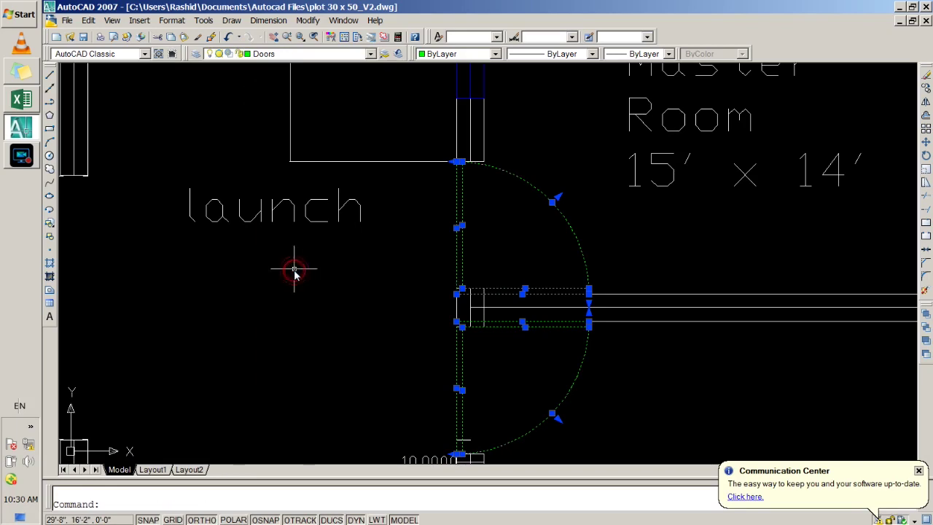
key(Escape)
scroll(209, 268, down, 2)
Select both door swings below the Guest Room and assign them to the Doors layer
scroll(194, 285, down, 2)
middle_drag(194, 285, 538, 265)
scroll(224, 250, up, 2)
scroll(224, 249, up, 2)
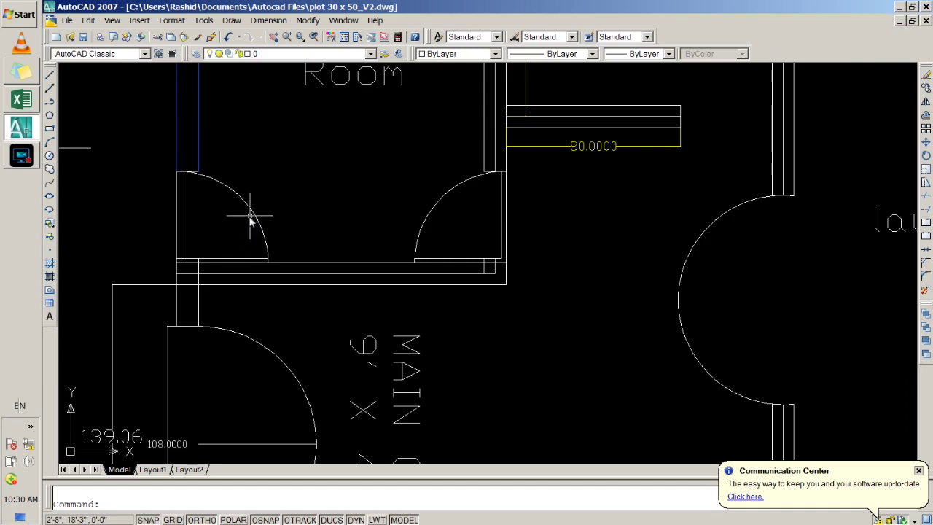
click(250, 217)
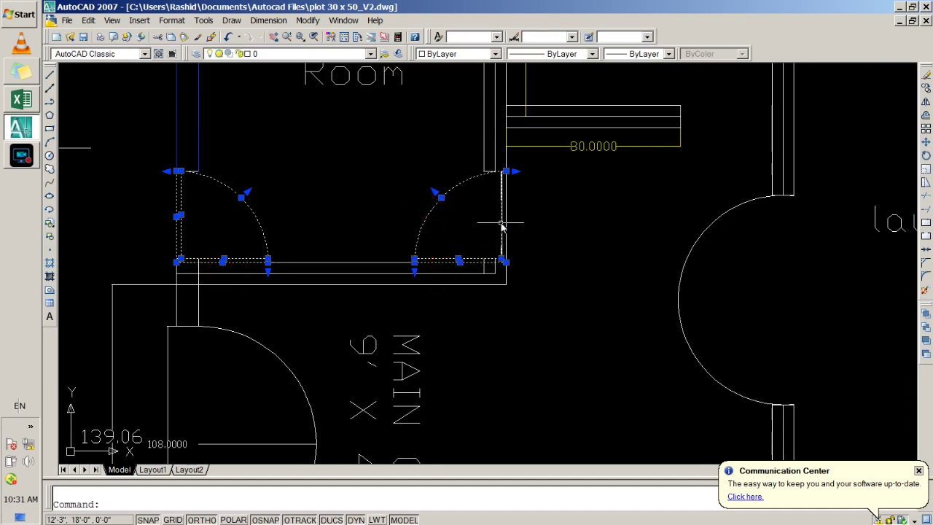
click(240, 54)
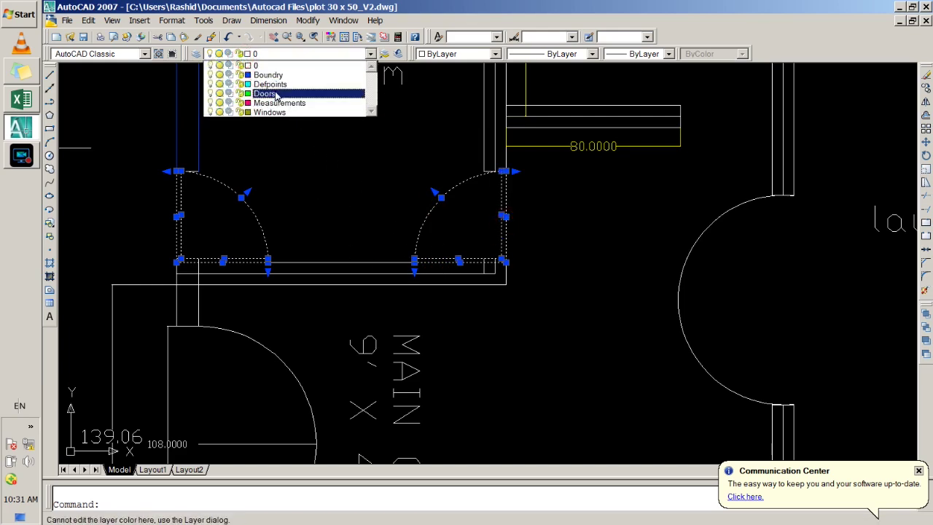
click(263, 93)
click(273, 91)
click(383, 214)
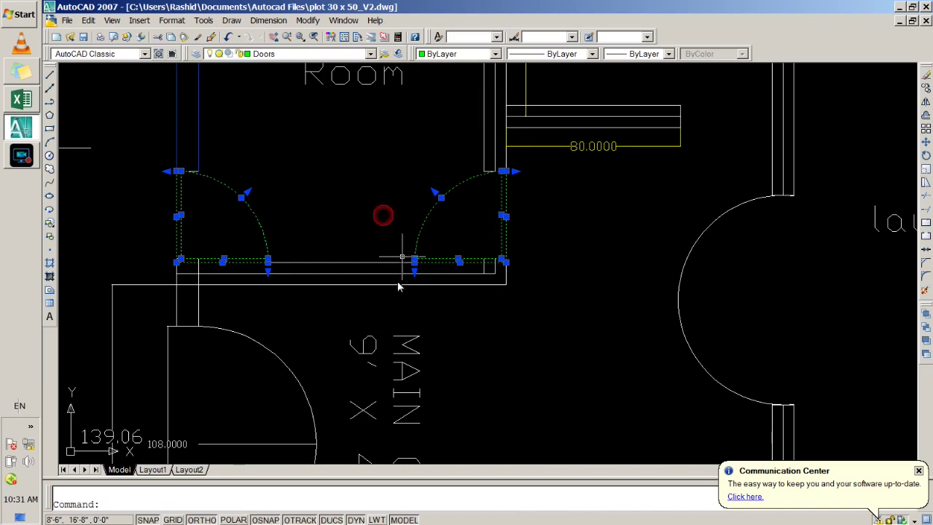
click(484, 352)
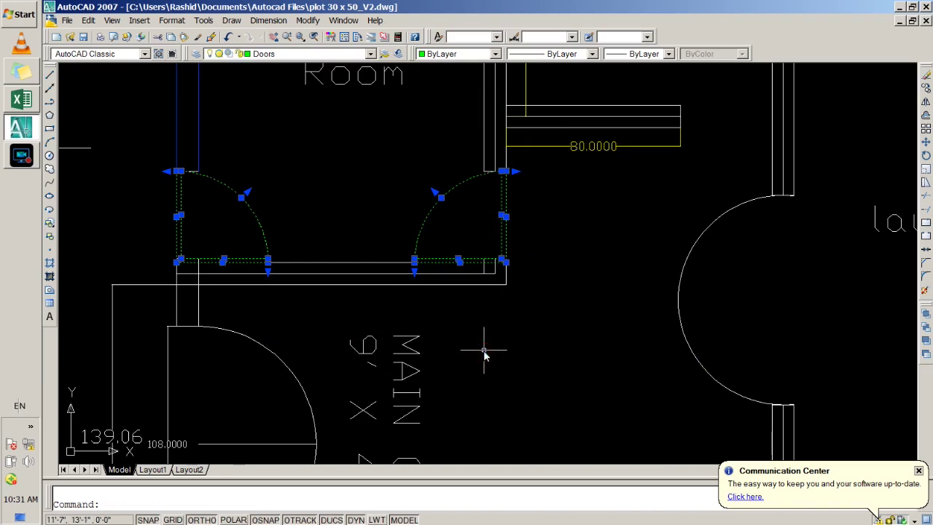
key(Escape)
Select the MAIN GATE door swing and assign it to the Doors layer
scroll(438, 226, down, 4)
scroll(316, 293, up, 4)
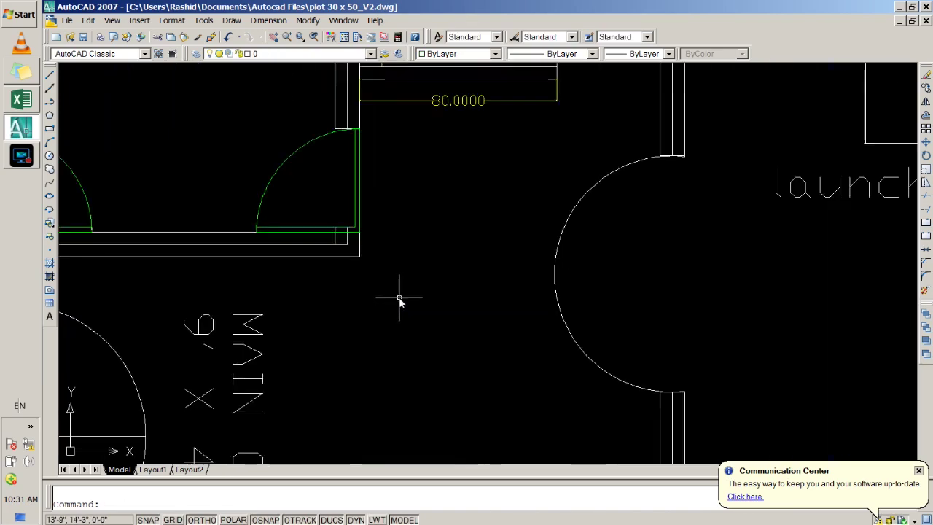
middle_drag(477, 262, 459, 240)
scroll(459, 240, down, 3)
scroll(408, 243, up, 1)
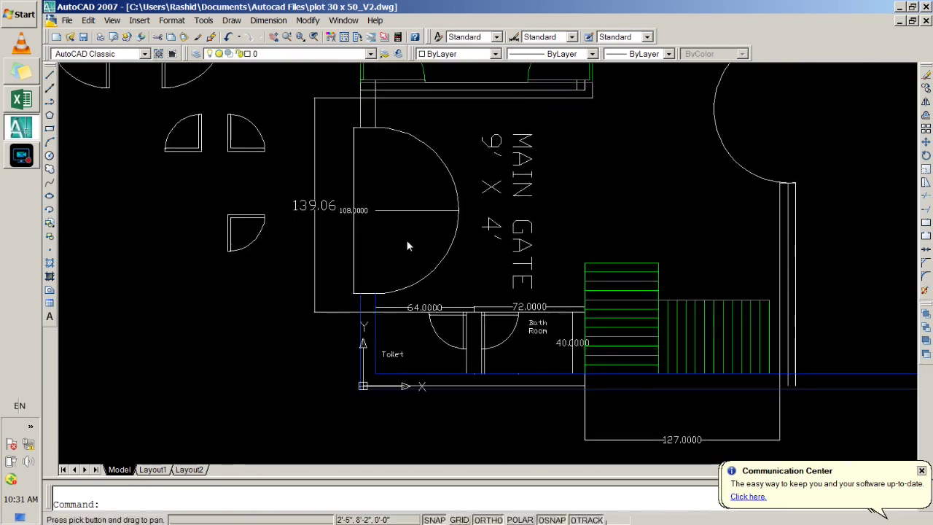
scroll(348, 165, up, 2)
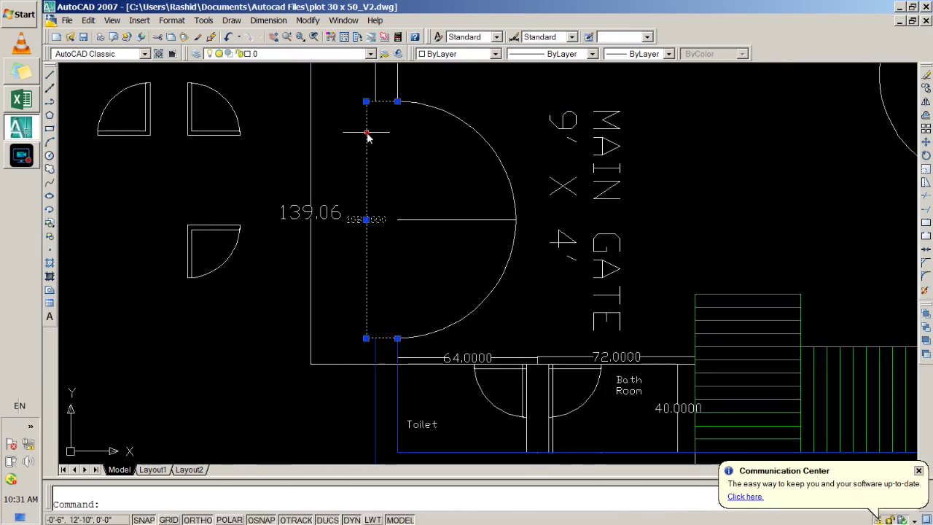
click(441, 332)
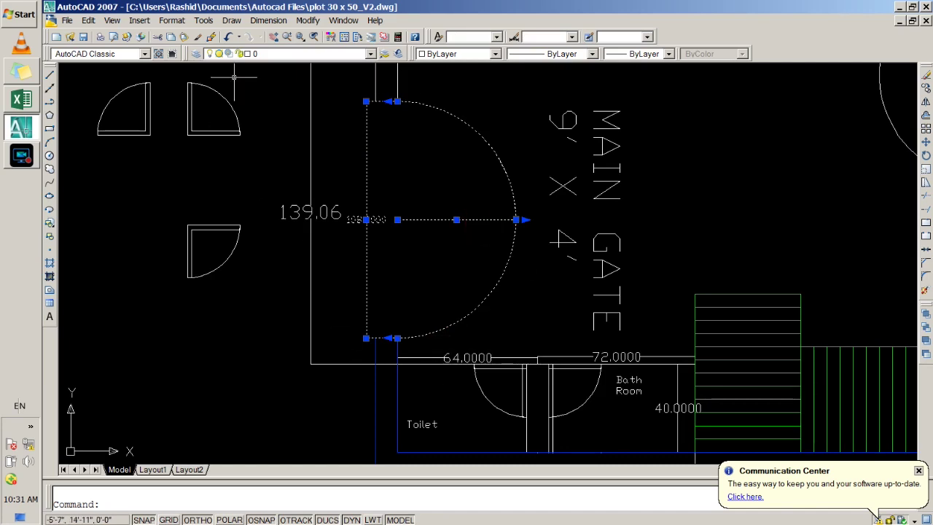
click(315, 56)
click(293, 92)
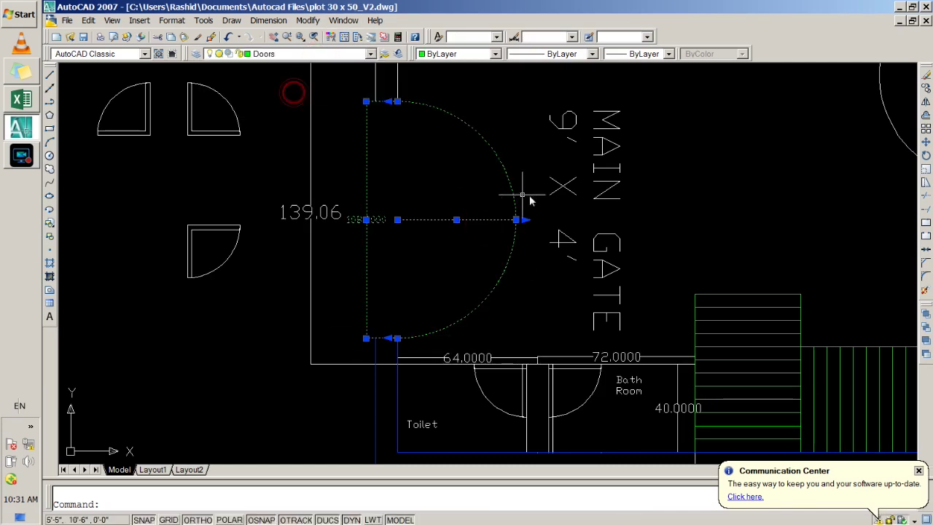
click(537, 143)
click(537, 143)
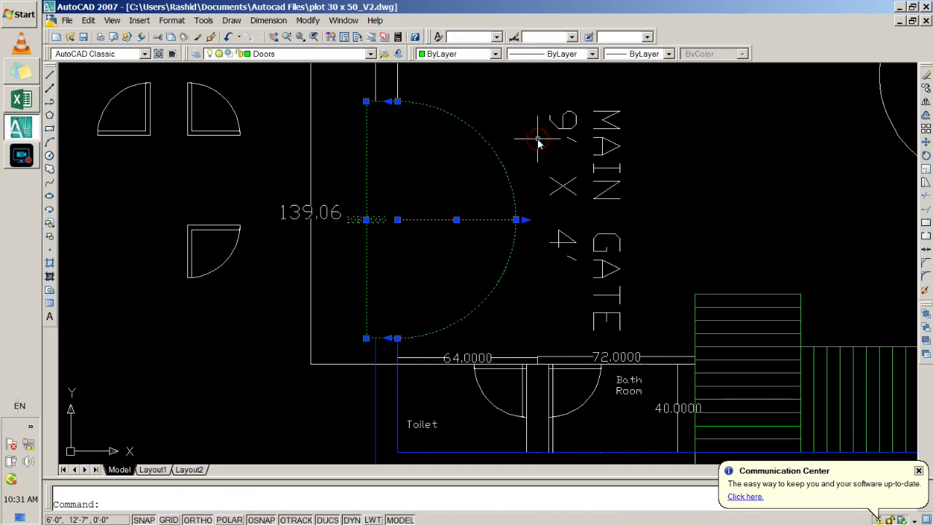
Pan the view to bring the Guest Room, kitchen, Toilet and Bath Room doors into view
scroll(555, 175, down, 5)
scroll(506, 202, up, 2)
middle_drag(505, 202, 578, 309)
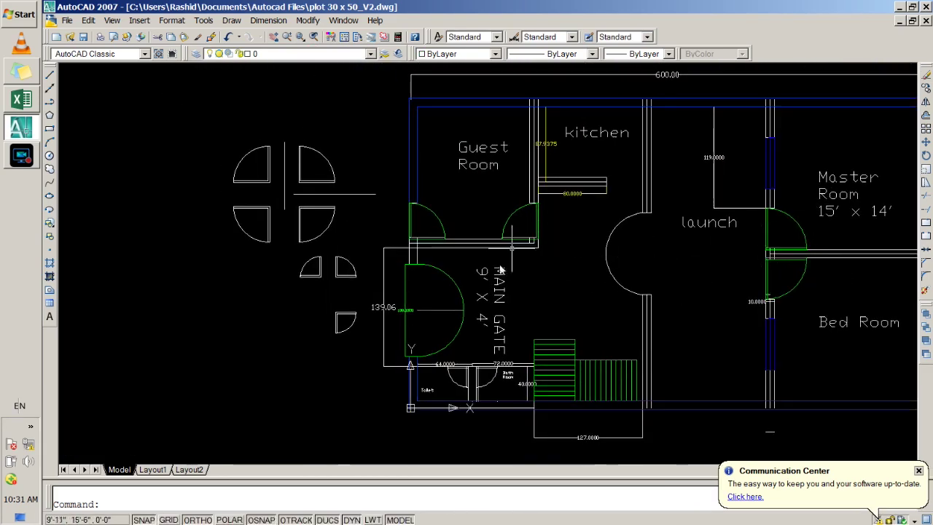
middle_drag(427, 375, 427, 208)
scroll(427, 207, up, 1)
scroll(427, 204, up, 2)
Select the Toilet and Bath Room door arcs and jambs and assign them to Doors
scroll(419, 207, up, 2)
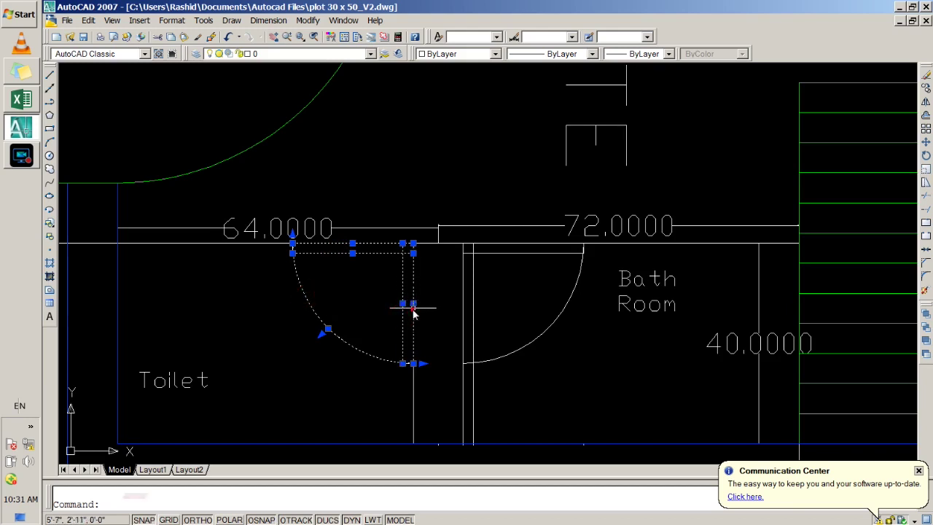
click(464, 304)
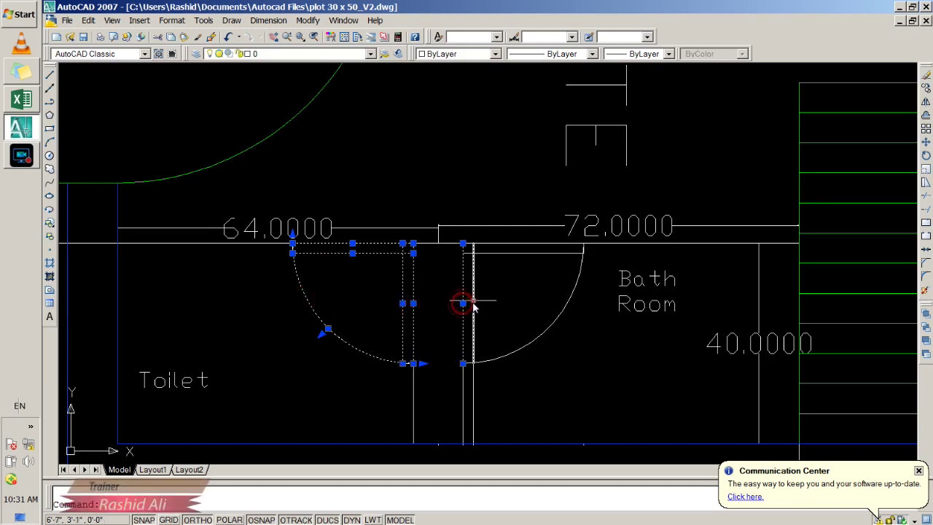
click(494, 254)
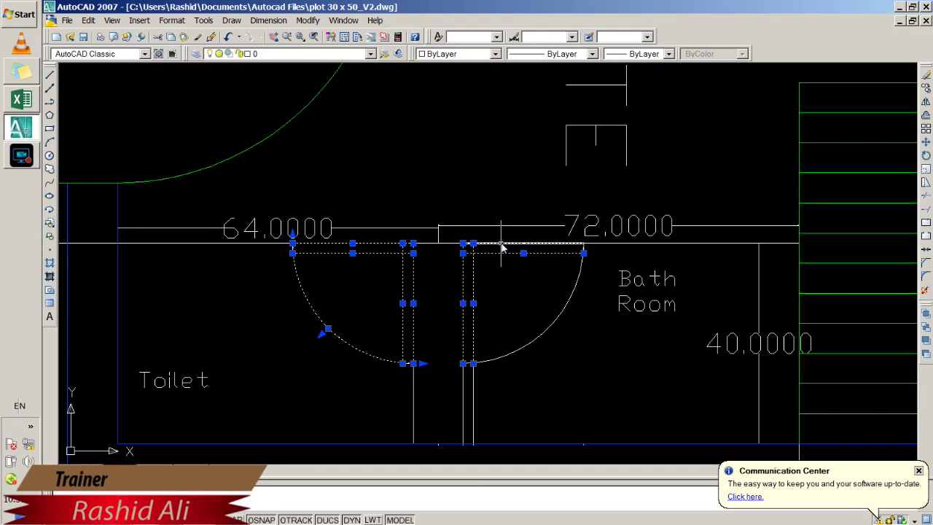
click(501, 251)
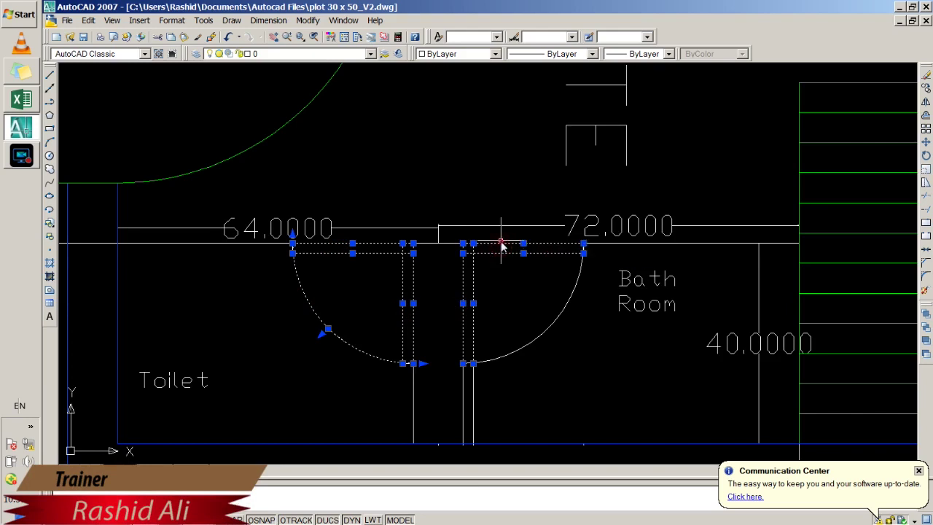
click(545, 332)
click(297, 54)
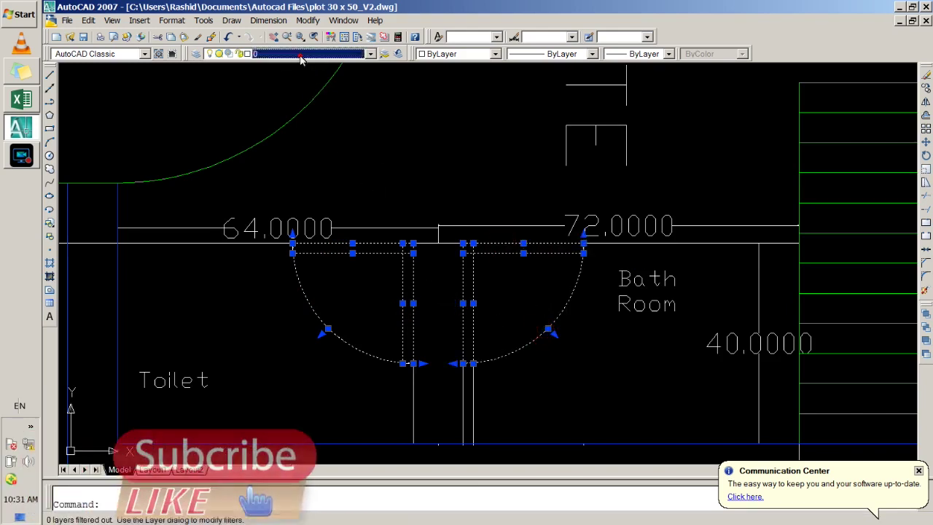
click(288, 95)
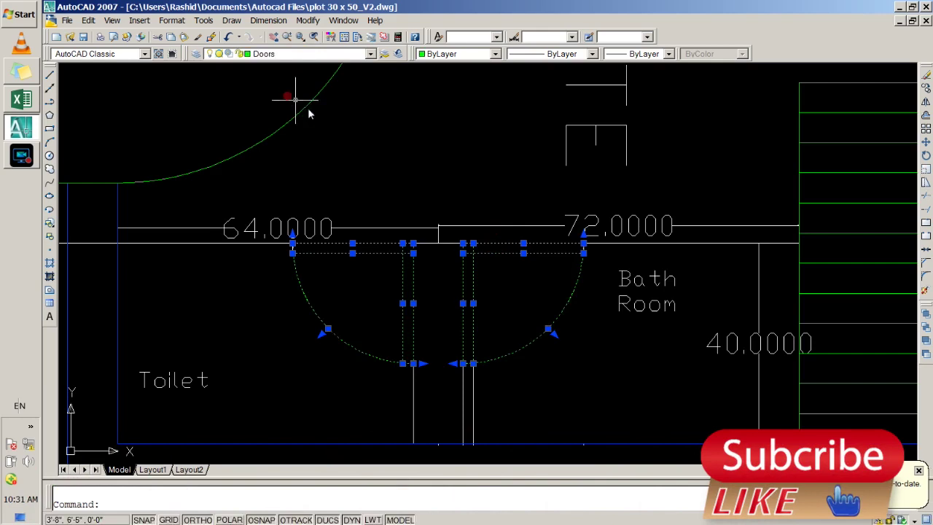
click(554, 355)
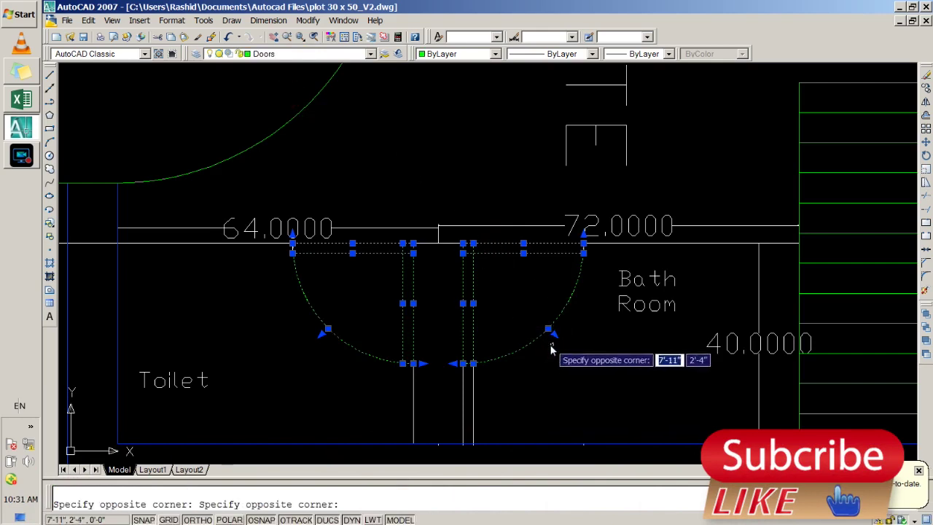
key(Escape)
scroll(552, 350, down, 4)
scroll(522, 306, down, 2)
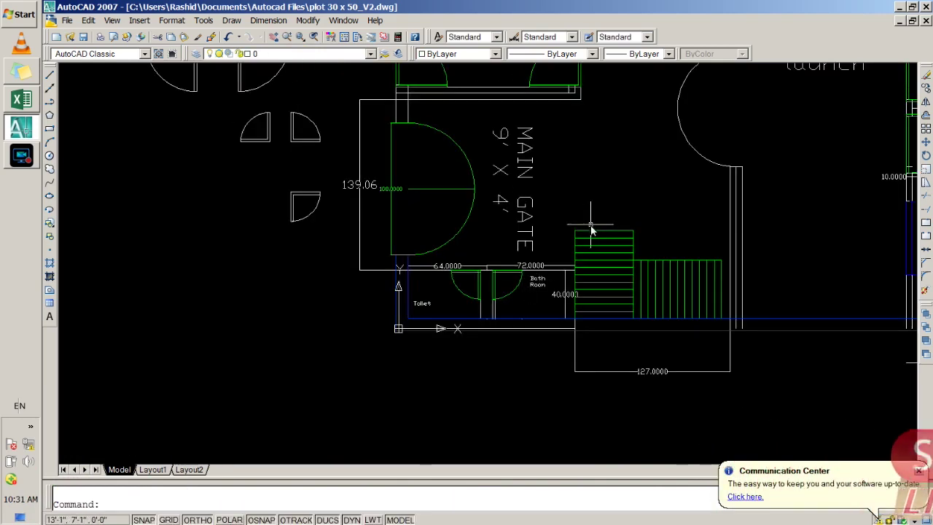
Delete the extra line in the kitchen–launch wall
middle_drag(559, 183, 364, 273)
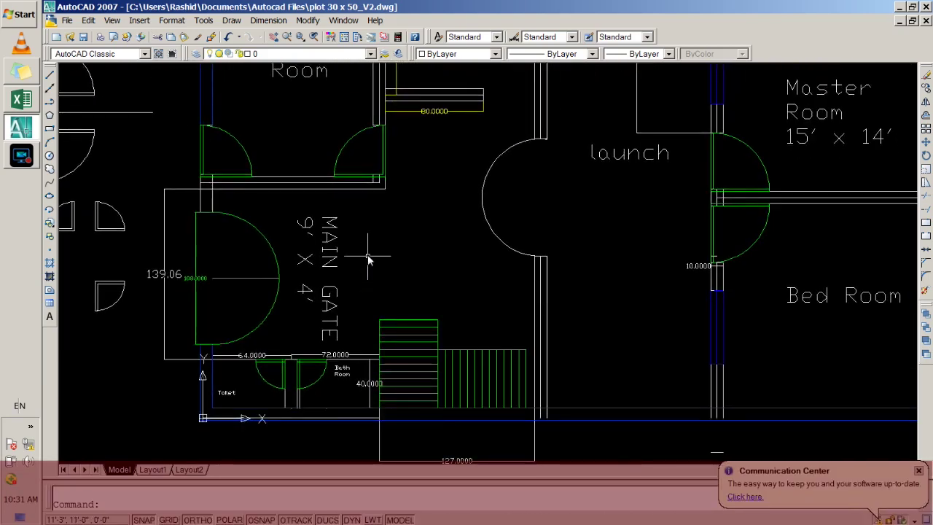
scroll(367, 260, down, 2)
middle_drag(431, 255, 433, 273)
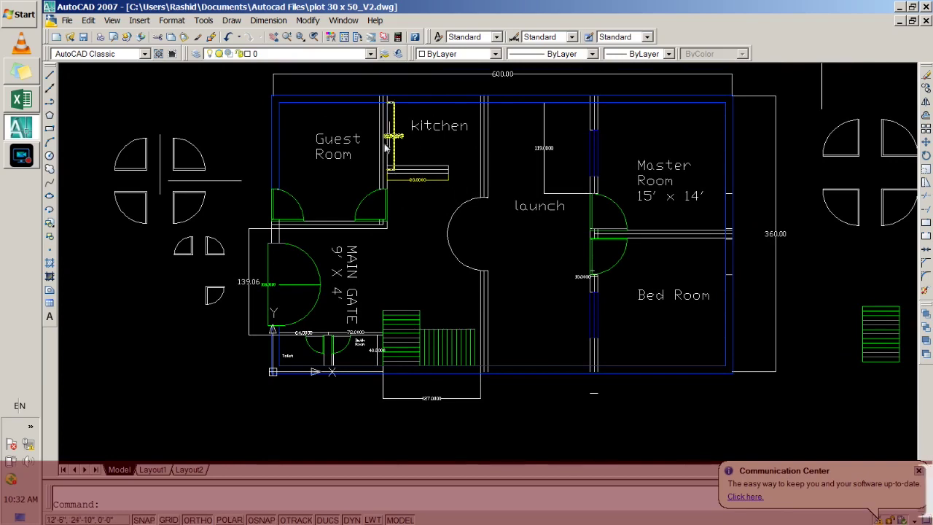
scroll(387, 148, up, 2)
scroll(388, 153, up, 1)
scroll(393, 167, down, 2)
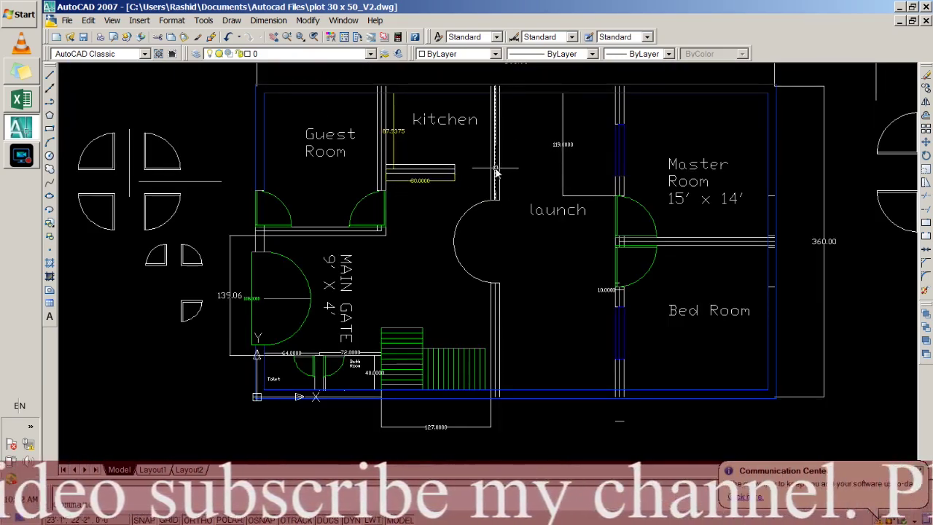
scroll(495, 169, up, 1)
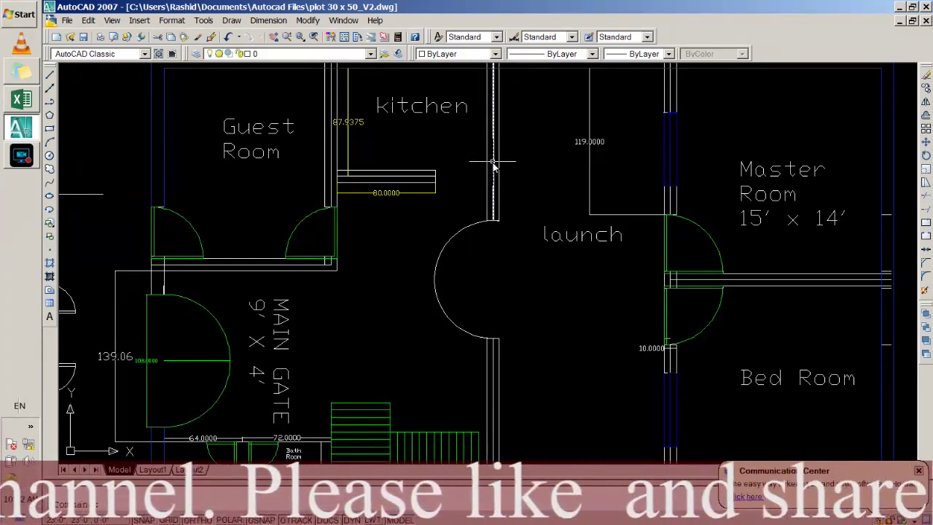
click(491, 163)
key(Delete)
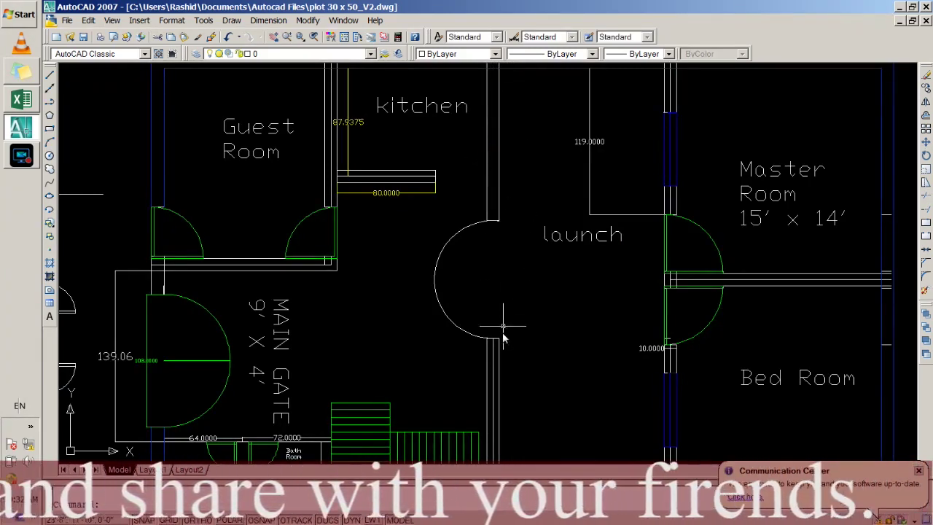
Delete the stray middle line from the wall below the launch
scroll(503, 337, down, 2)
scroll(487, 350, up, 4)
scroll(485, 285, up, 1)
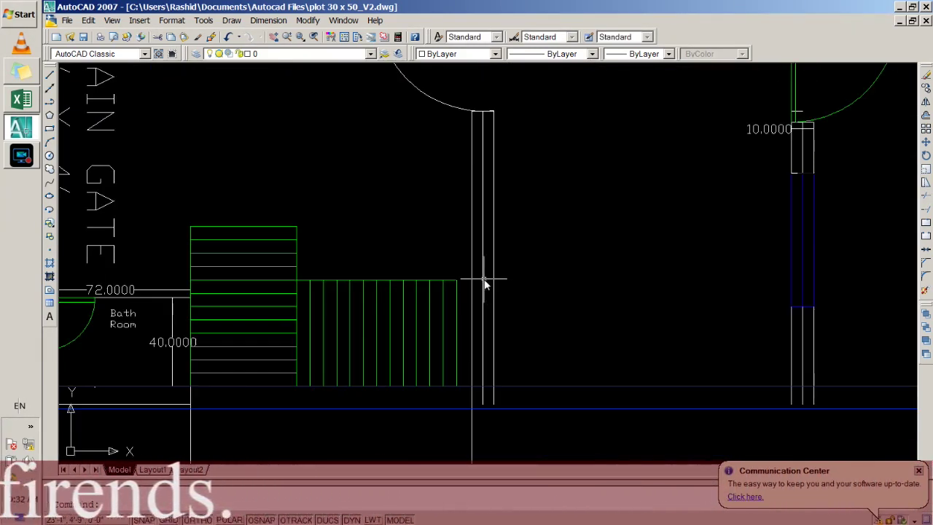
click(484, 281)
key(Delete)
scroll(489, 292, down, 2)
scroll(498, 313, up, 2)
scroll(488, 355, down, 2)
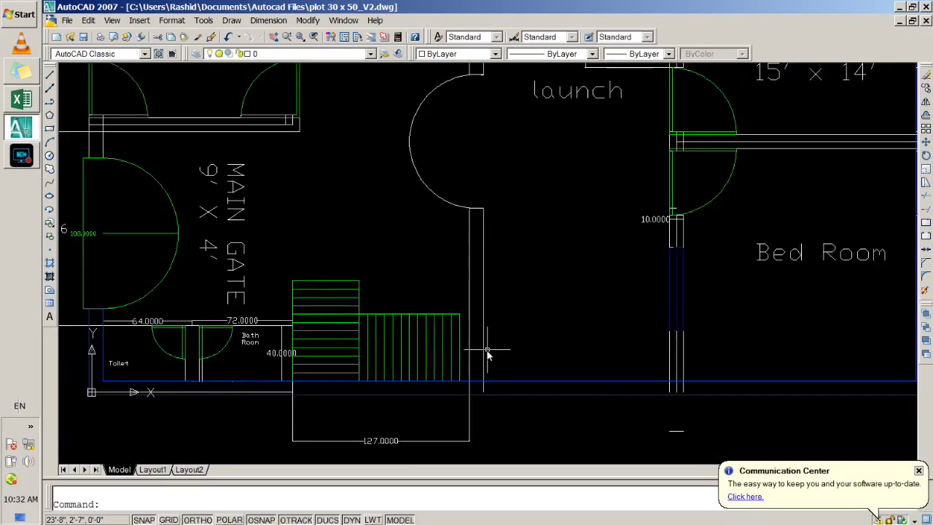
scroll(488, 355, down, 2)
scroll(503, 283, up, 3)
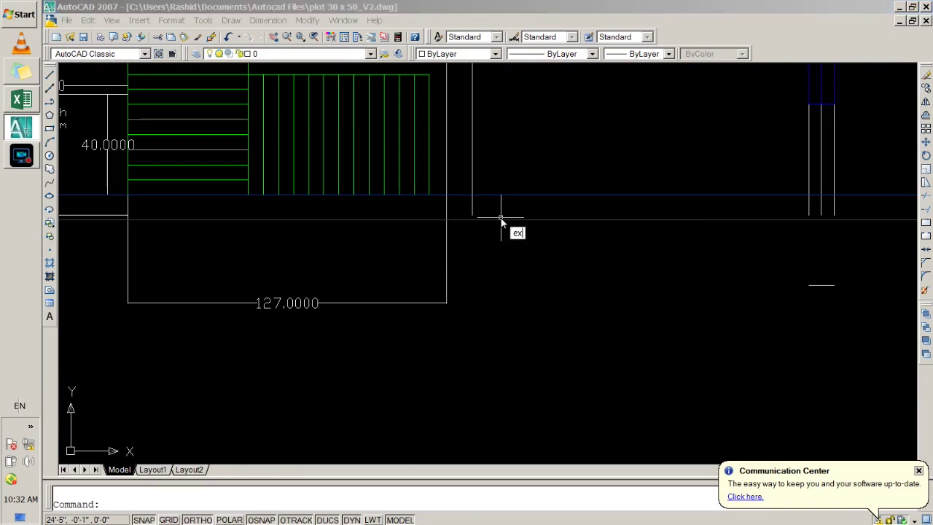
Trim the three wall lines sticking past the bottom outer wall below the Bed Room
key(Return)
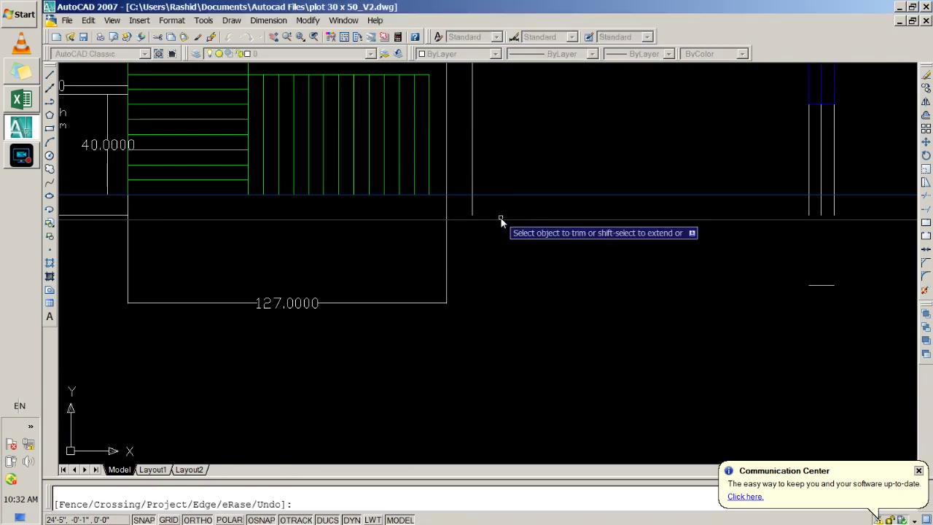
scroll(547, 215, down, 5)
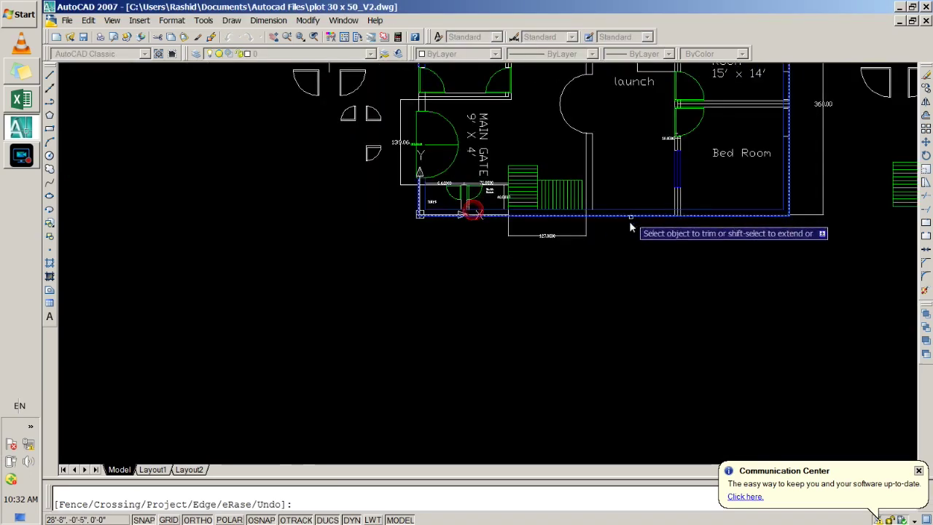
scroll(452, 202, up, 3)
scroll(464, 206, up, 2)
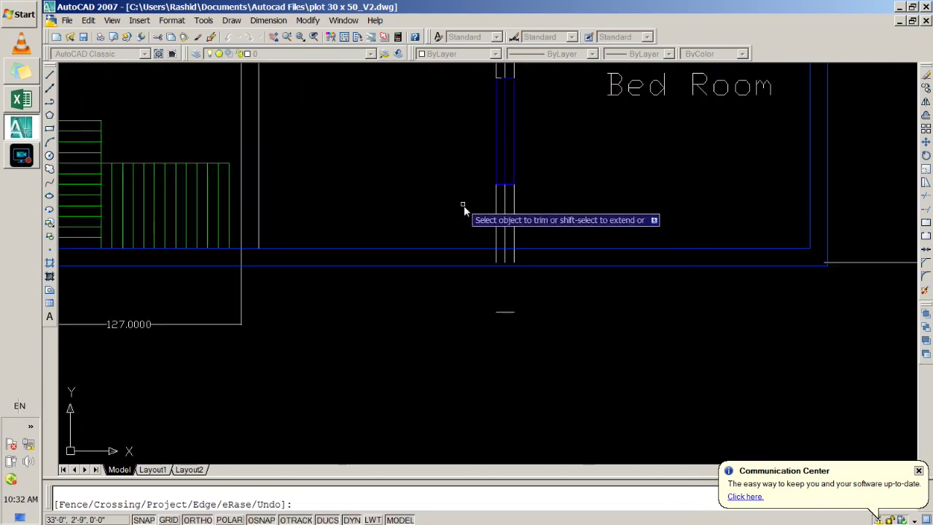
click(494, 259)
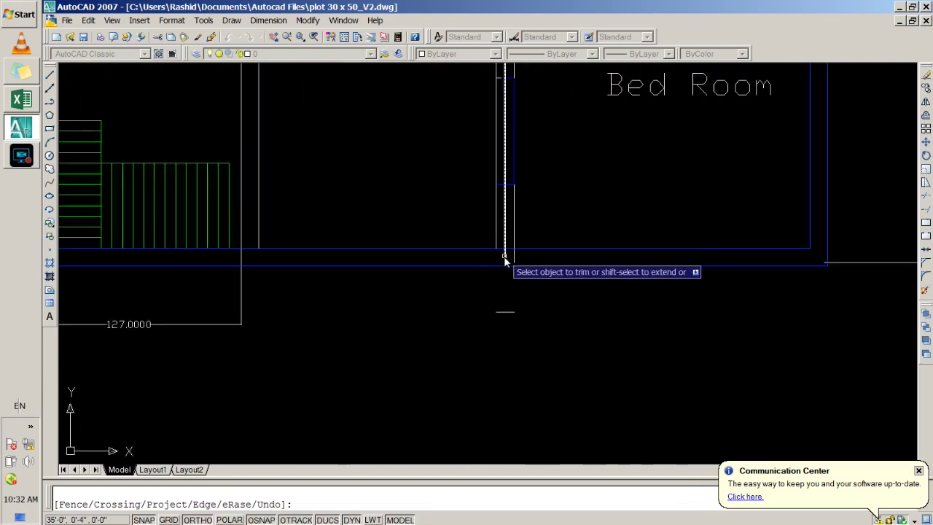
click(503, 257)
click(512, 256)
scroll(557, 171, down, 6)
scroll(554, 150, up, 1)
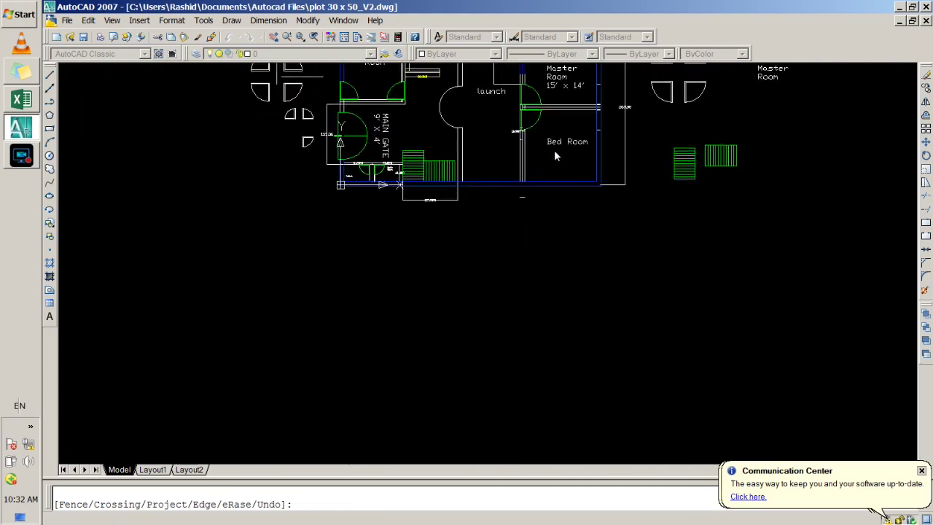
scroll(554, 149, up, 3)
key(Return)
scroll(520, 146, up, 4)
Pan and zoom the plan to bring the Bed Room's right wall into close view
scroll(524, 154, down, 8)
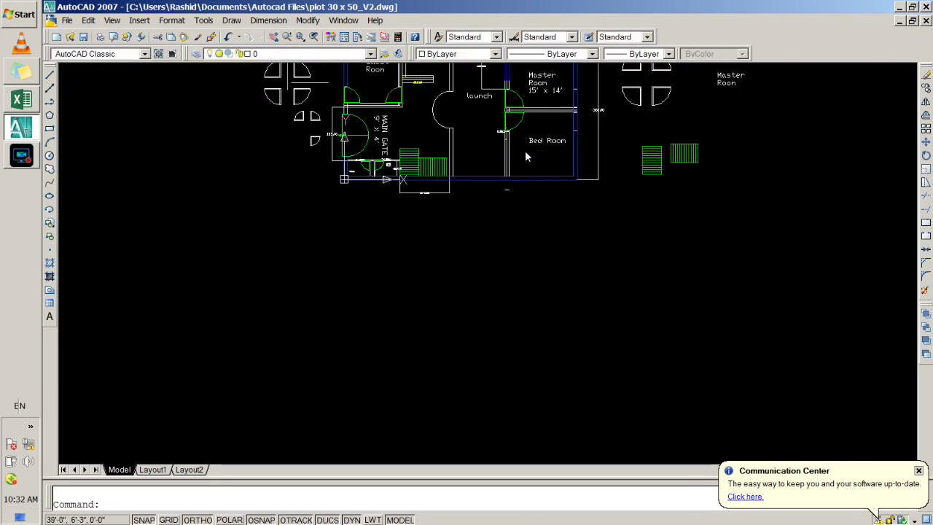
middle_drag(525, 150, 522, 353)
scroll(522, 353, up, 6)
scroll(495, 314, down, 6)
middle_drag(503, 408, 503, 346)
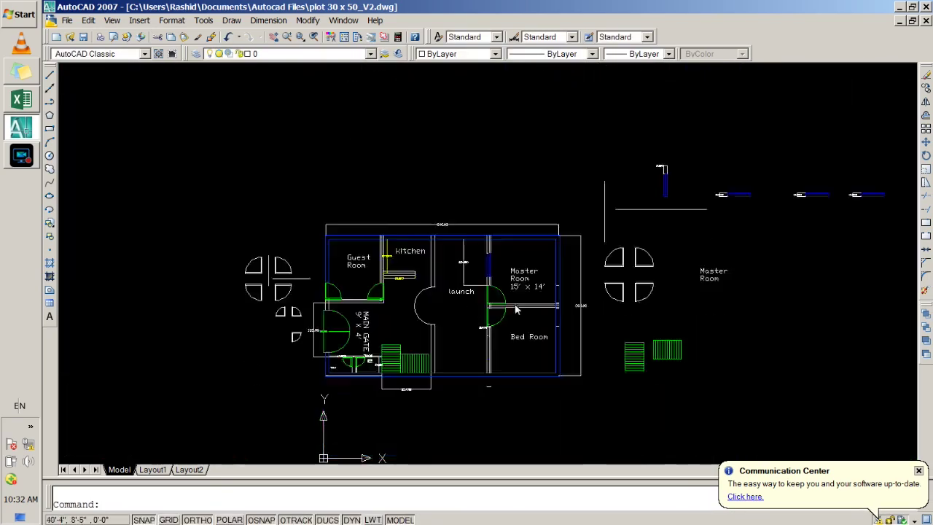
scroll(501, 237, up, 6)
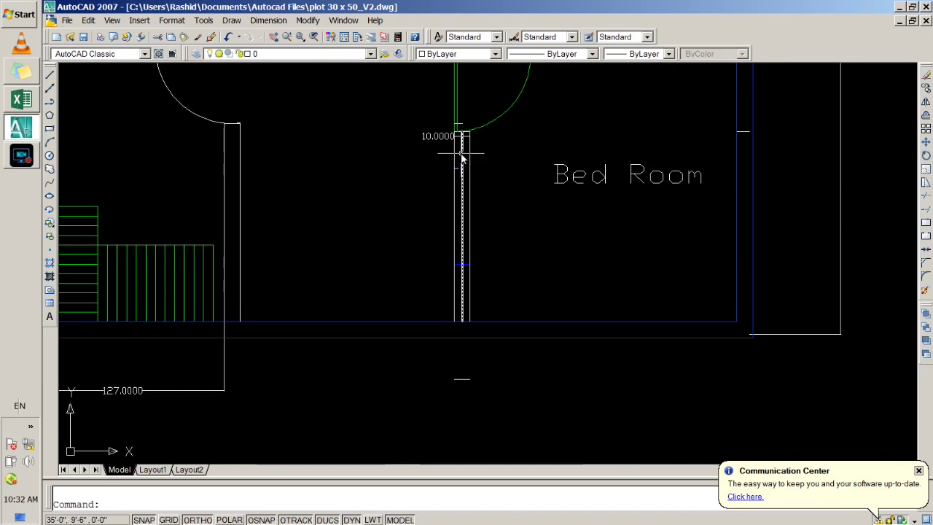
scroll(466, 232, up, 2)
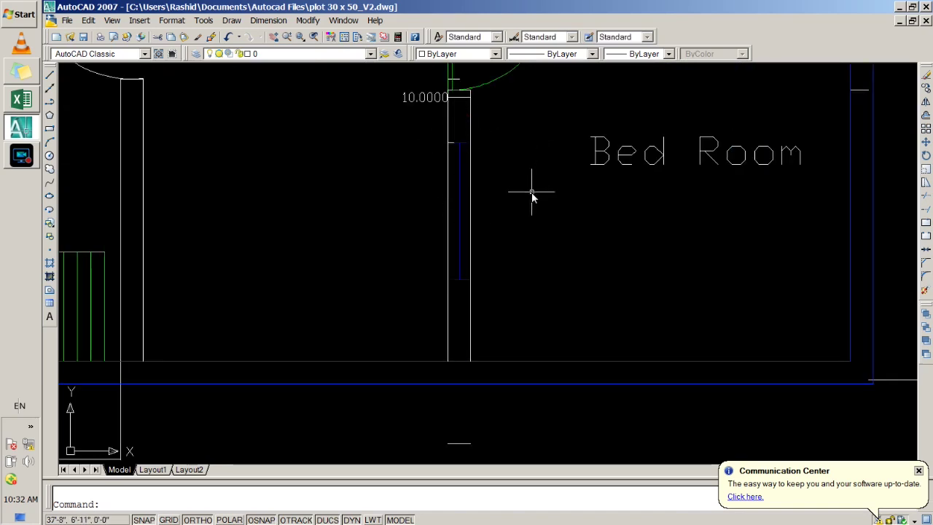
scroll(532, 193, down, 4)
mouse_move(539, 206)
middle_down()
mouse_move(548, 217)
mouse_move(539, 333)
middle_up()
Center the view on the Master Room wall and delete the short stray segment
scroll(547, 189, up, 3)
scroll(538, 193, down, 2)
scroll(521, 183, down, 2)
scroll(532, 139, down, 1)
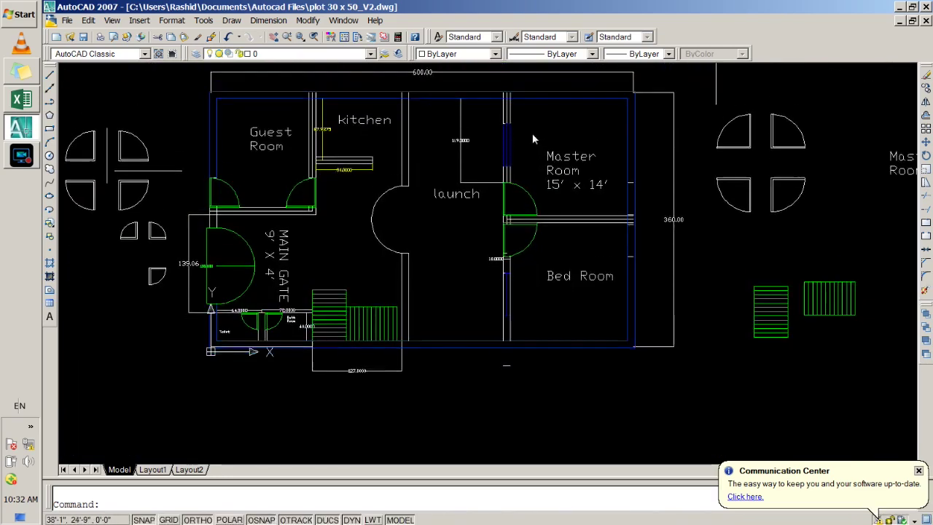
scroll(532, 135, up, 3)
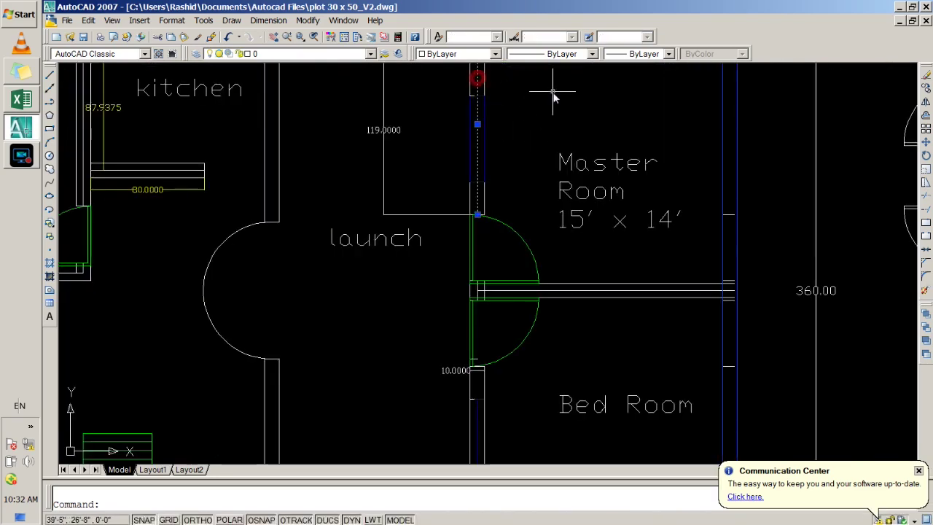
scroll(552, 103, down, 2)
middle_drag(539, 153, 500, 210)
scroll(623, 277, up, 2)
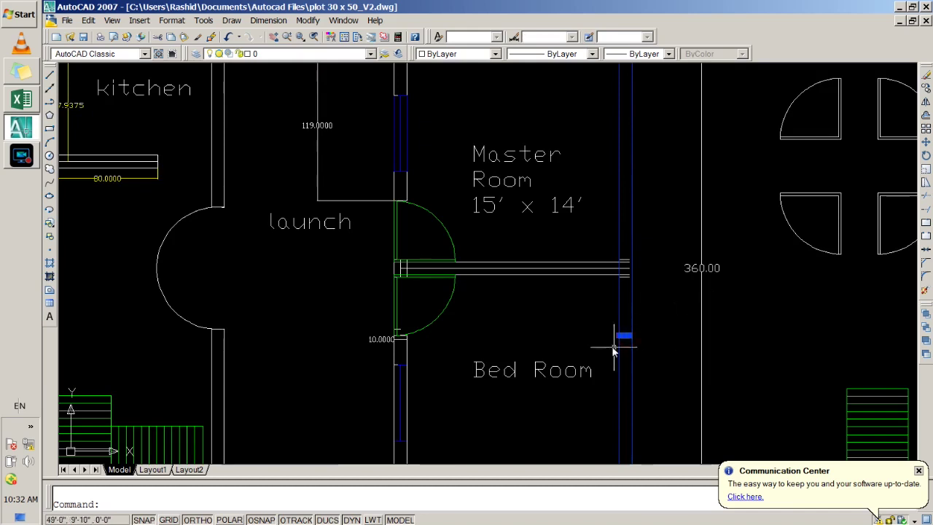
key(Delete)
Trim the three Master Room/Bed Room partition lines back to the outer right wall with TR
text(tr)
key(Return)
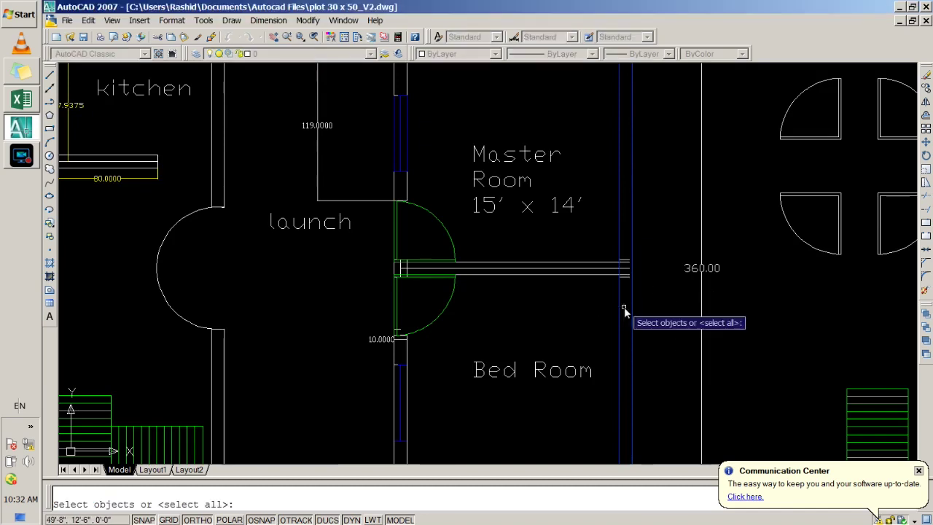
key(Return)
scroll(624, 309, up, 3)
click(619, 226)
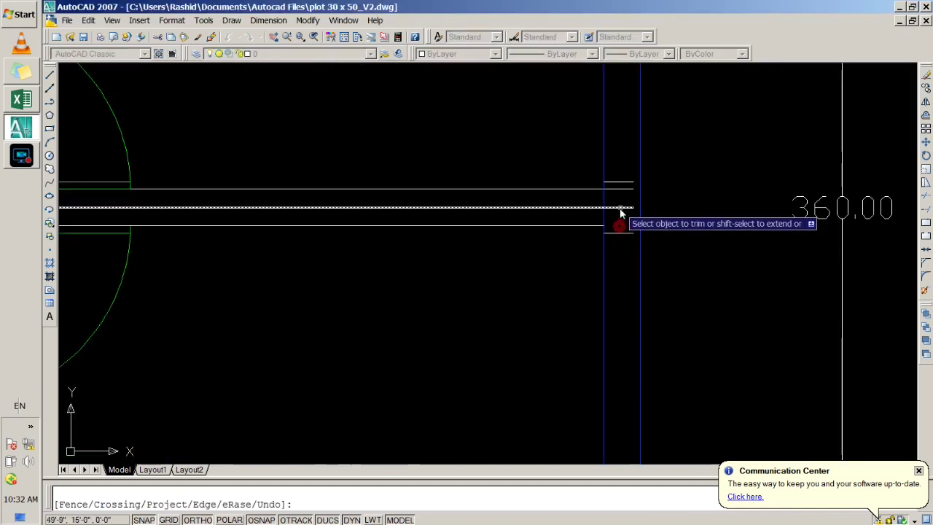
click(617, 189)
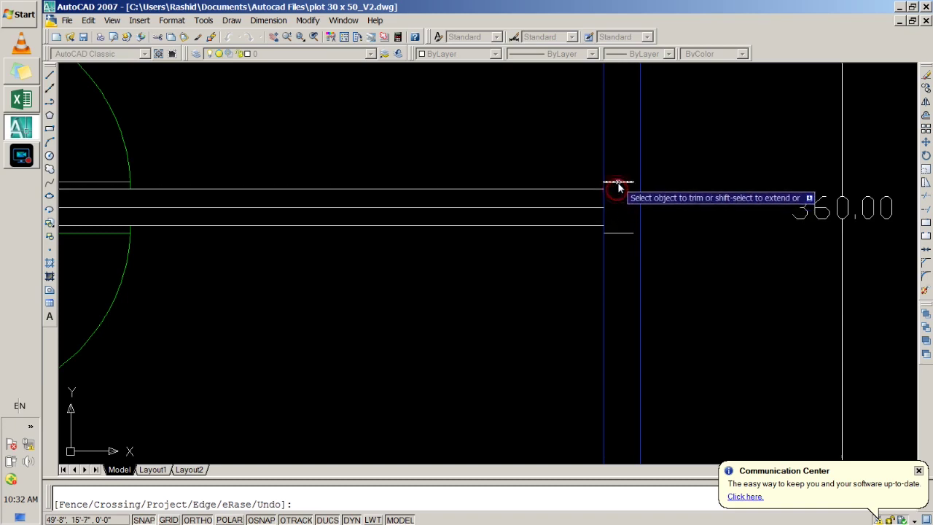
click(618, 182)
key(Return)
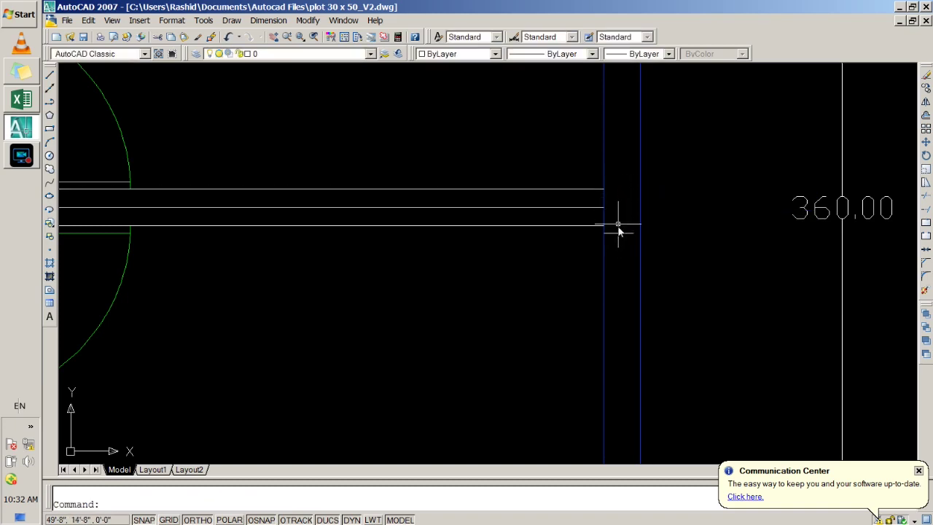
Show the Properties panel and close it again
key(ctrl+1)
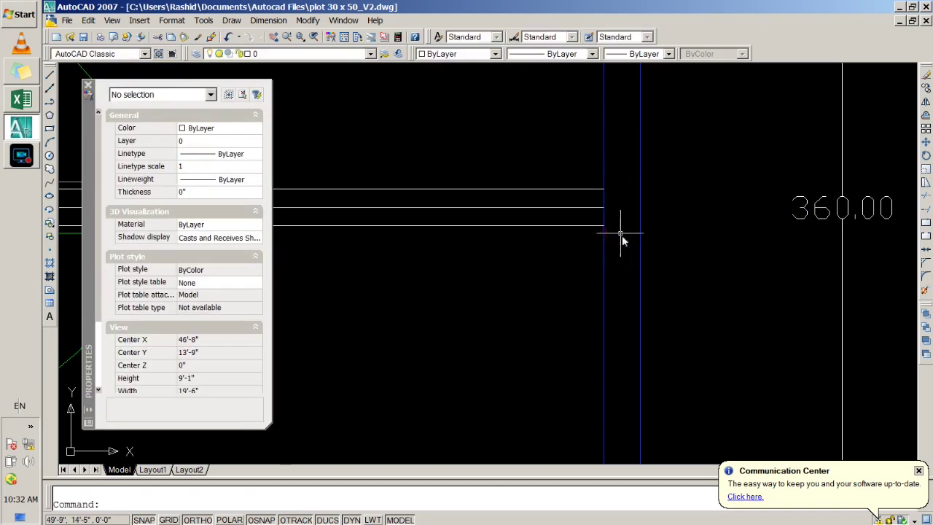
click(91, 87)
scroll(306, 209, down, 3)
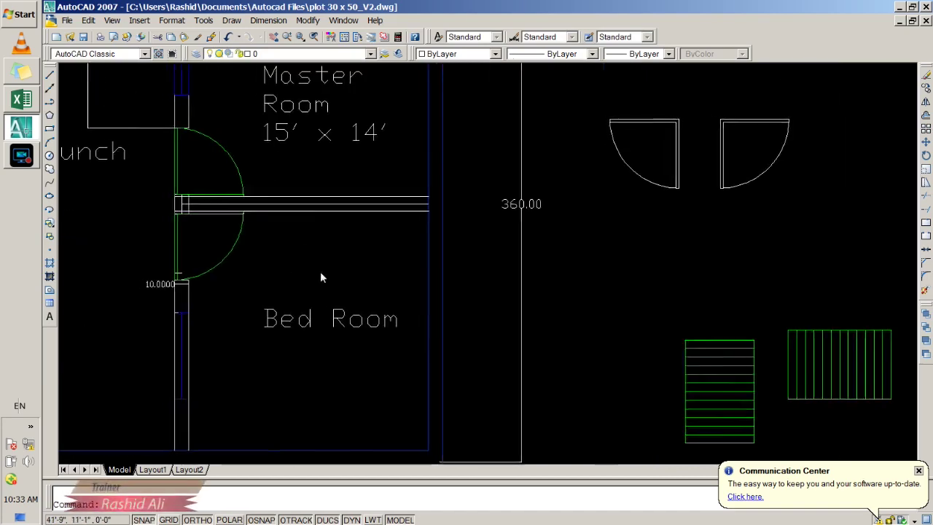
Pan and zoom the view onto the MAIN GATE area
middle_drag(320, 271, 499, 273)
scroll(511, 292, down, 2)
middle_drag(540, 331, 652, 302)
scroll(400, 279, down, 2)
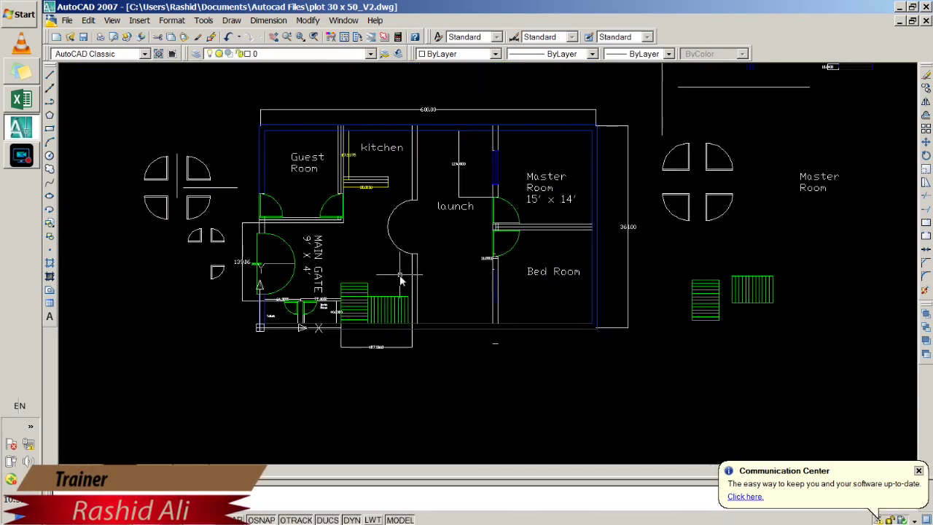
scroll(266, 267, up, 4)
scroll(250, 344, down, 2)
scroll(248, 343, up, 3)
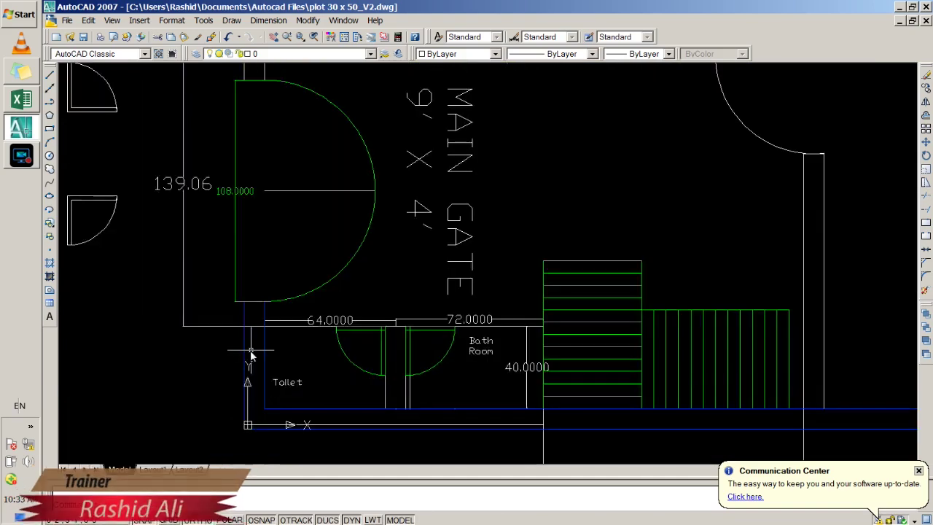
scroll(250, 353, down, 2)
scroll(251, 291, up, 2)
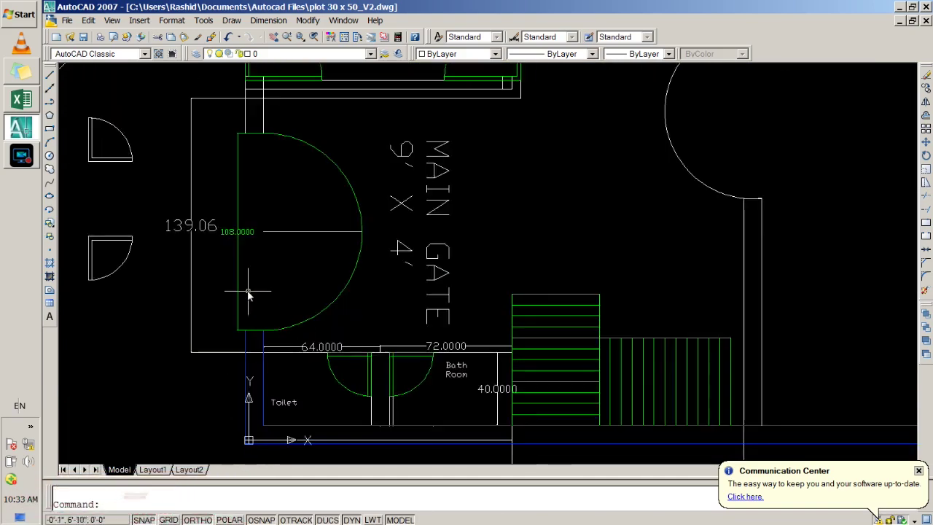
scroll(278, 221, down, 2)
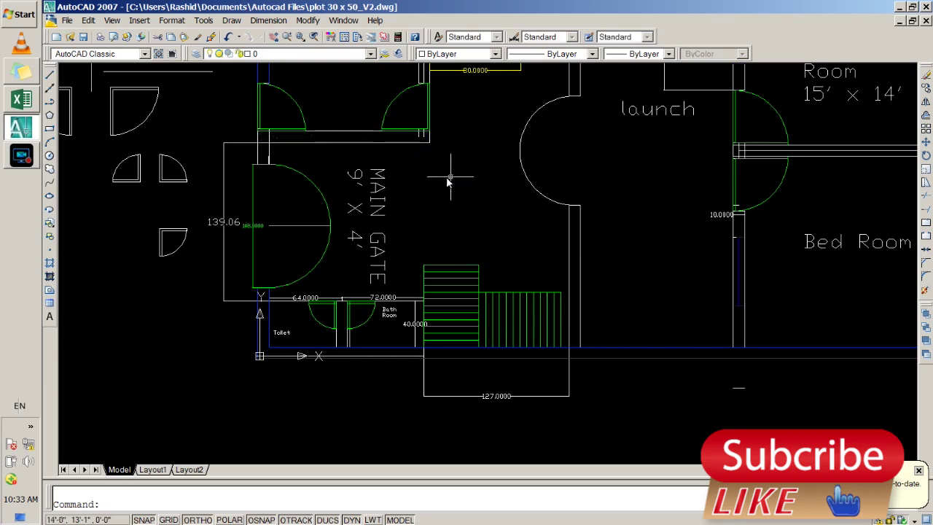
scroll(429, 136, up, 3)
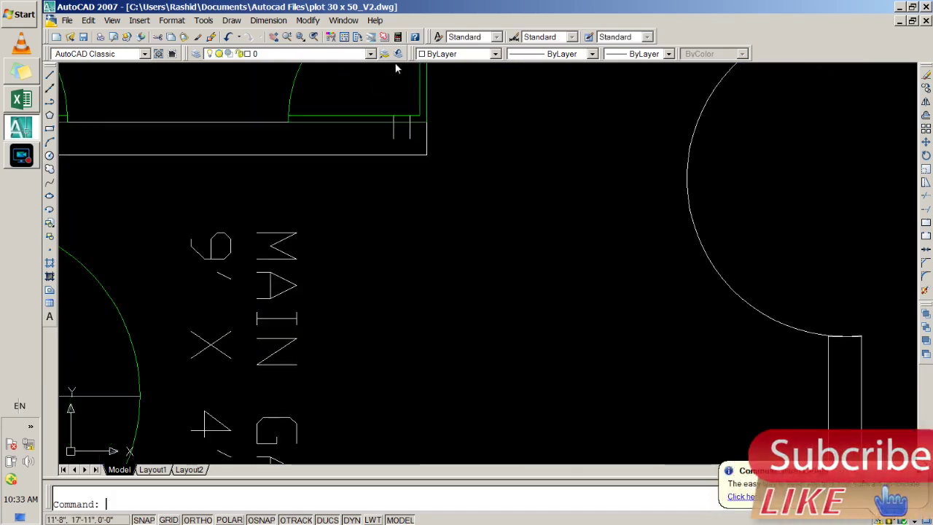
Trim the short vertical wall line above the MAIN GATE door
text(trim)
key(Return)
key(Return)
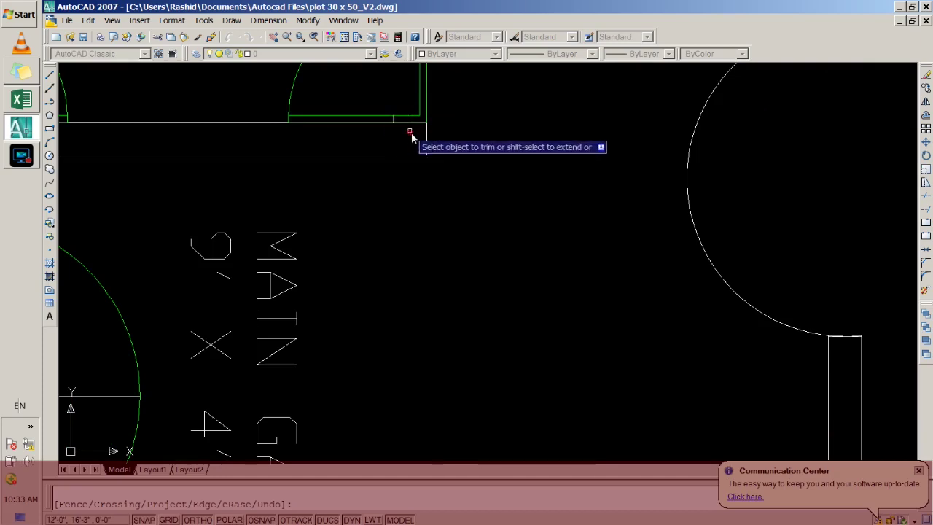
scroll(410, 146, down, 5)
scroll(295, 160, up, 5)
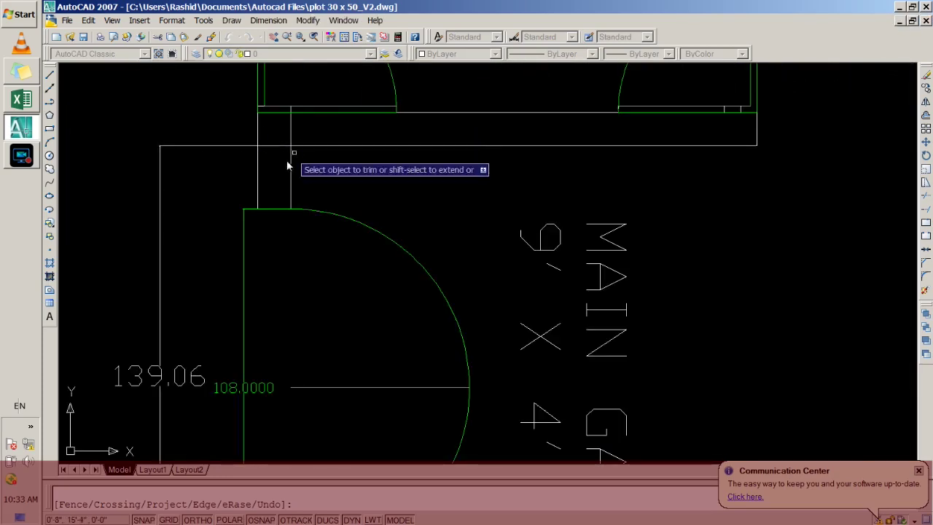
scroll(293, 219, down, 3)
scroll(301, 240, down, 2)
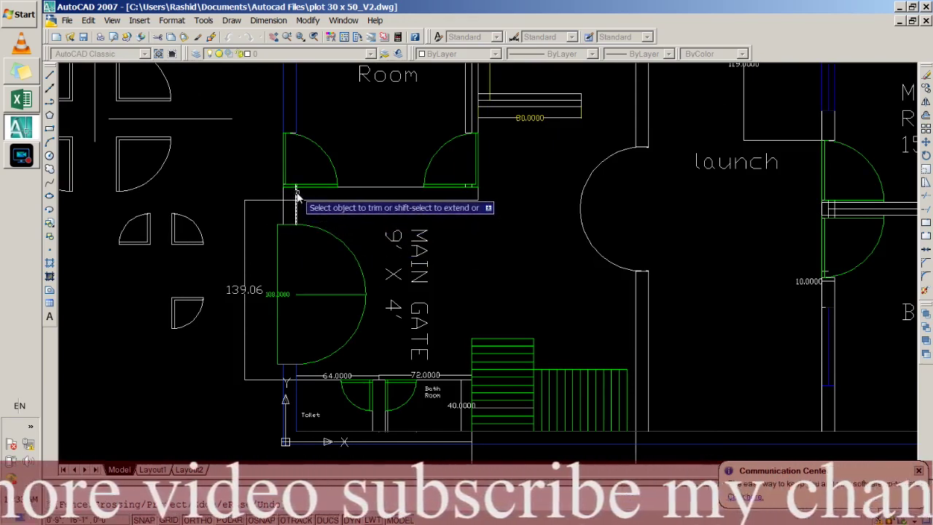
scroll(294, 199, up, 3)
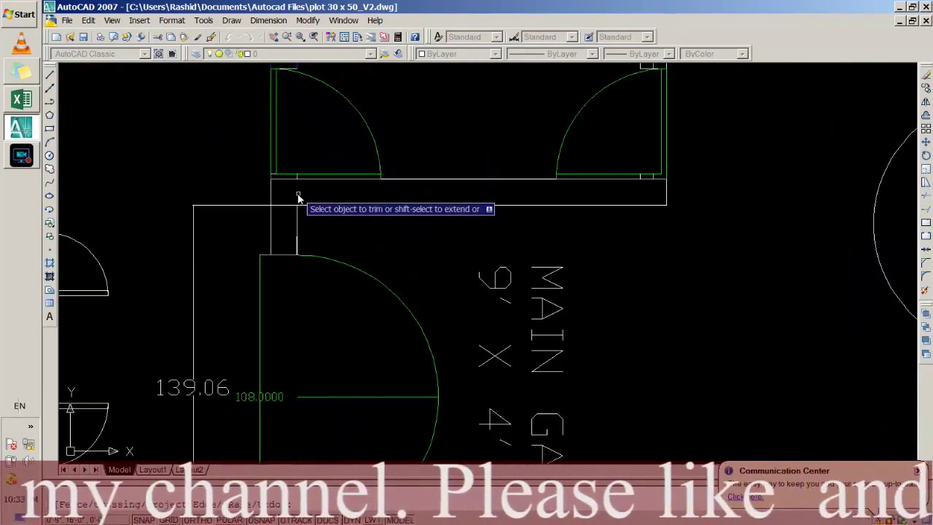
click(295, 188)
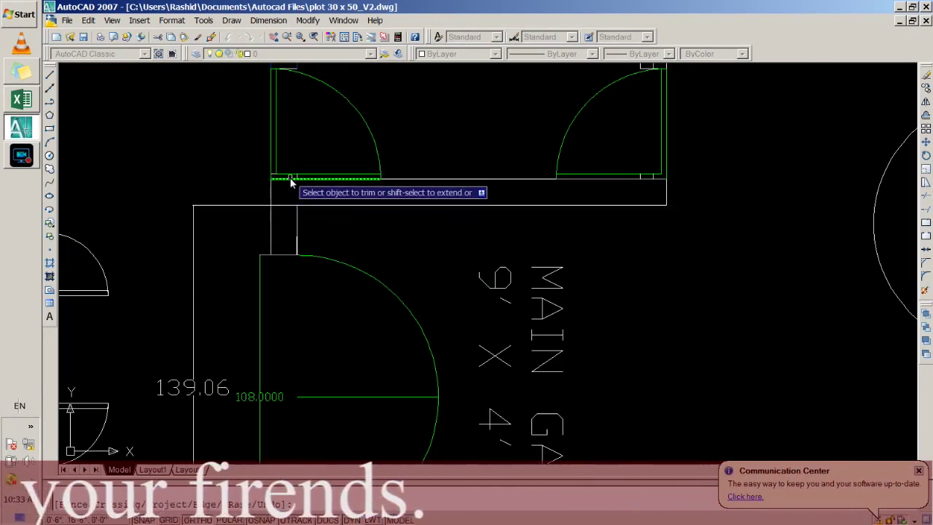
scroll(301, 196, down, 2)
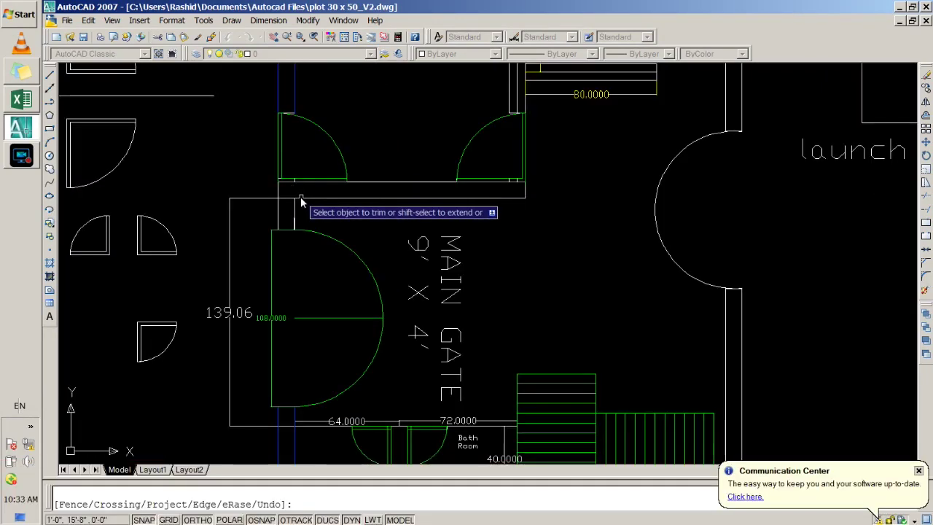
scroll(300, 197, down, 1)
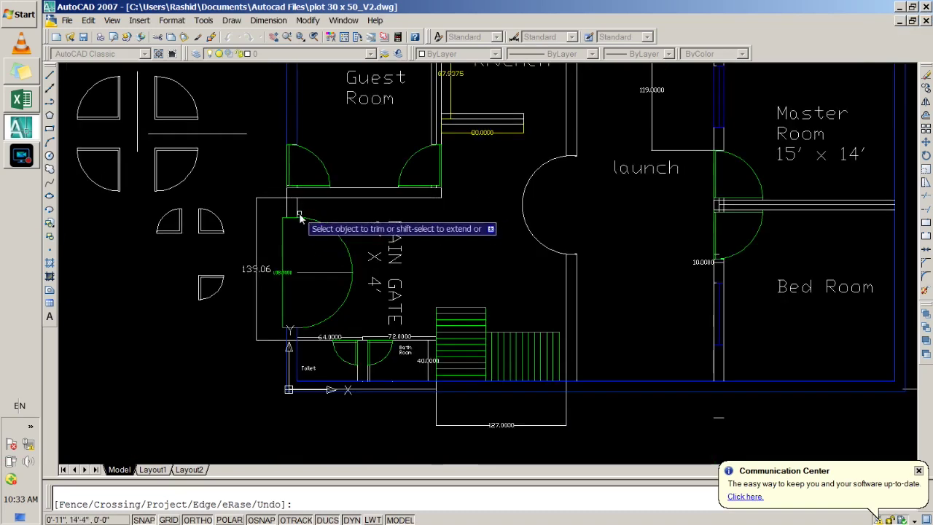
key(Return)
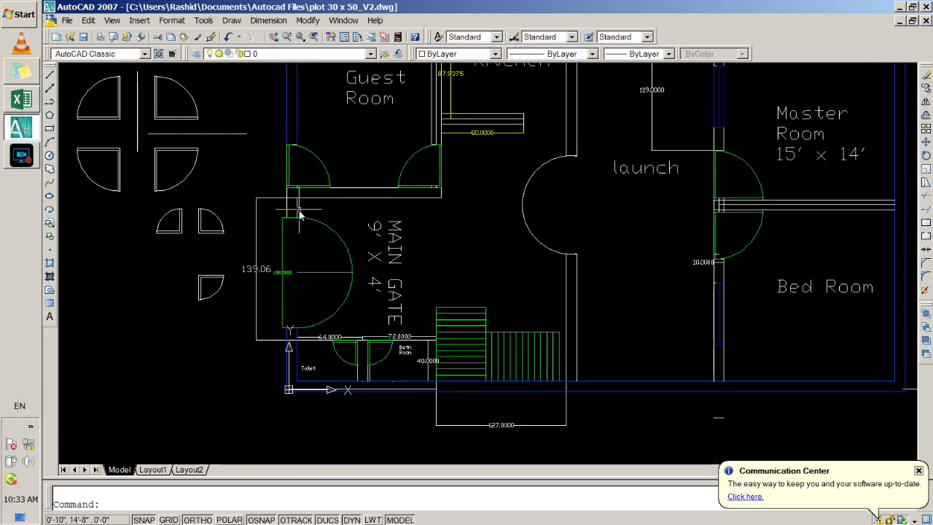
Move the short wall line above the MAIN GATE door onto the Boundry layer
middle_drag(298, 251, 327, 163)
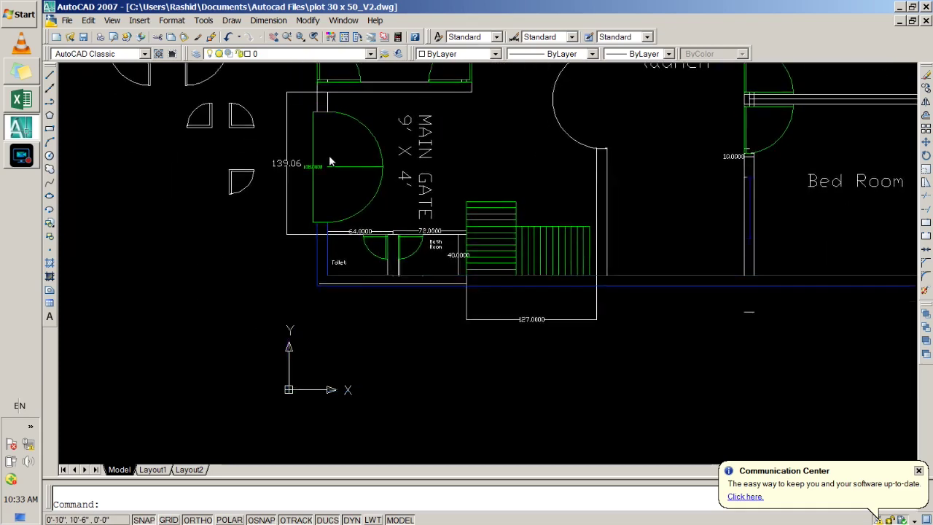
scroll(333, 229, up, 3)
scroll(327, 202, up, 2)
scroll(319, 305, down, 2)
scroll(319, 305, down, 5)
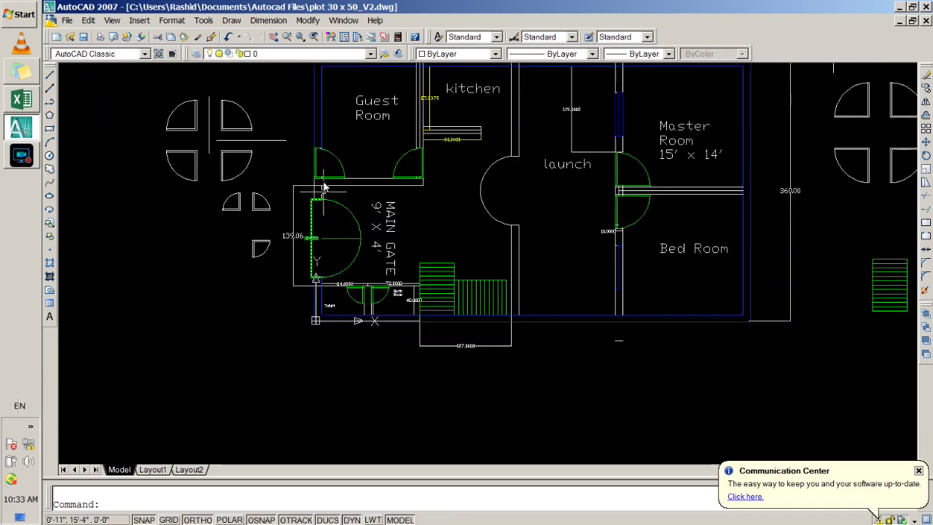
scroll(318, 175, up, 6)
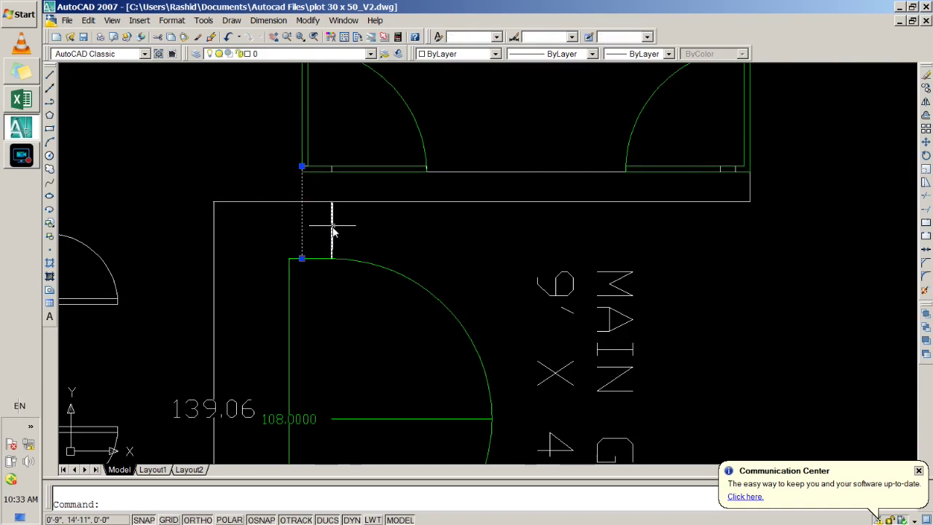
click(324, 54)
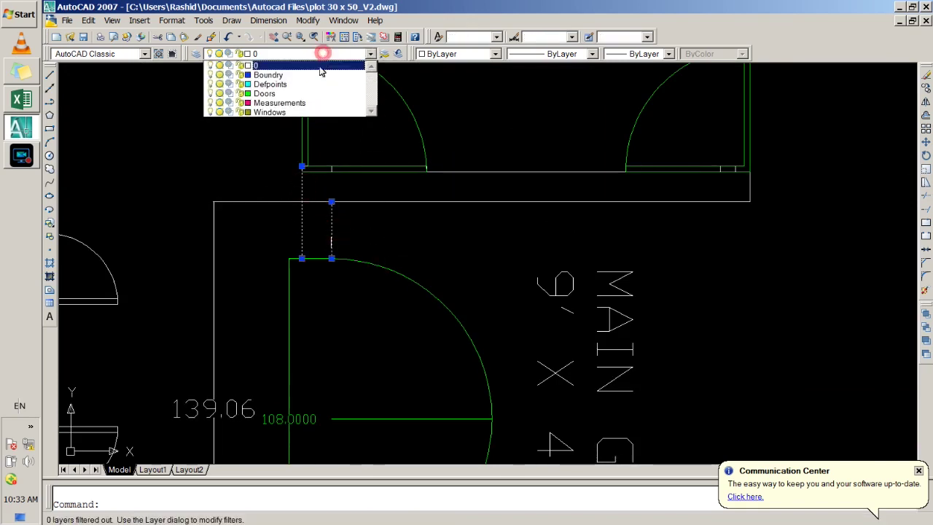
click(314, 75)
scroll(348, 187, down, 4)
scroll(356, 306, down, 2)
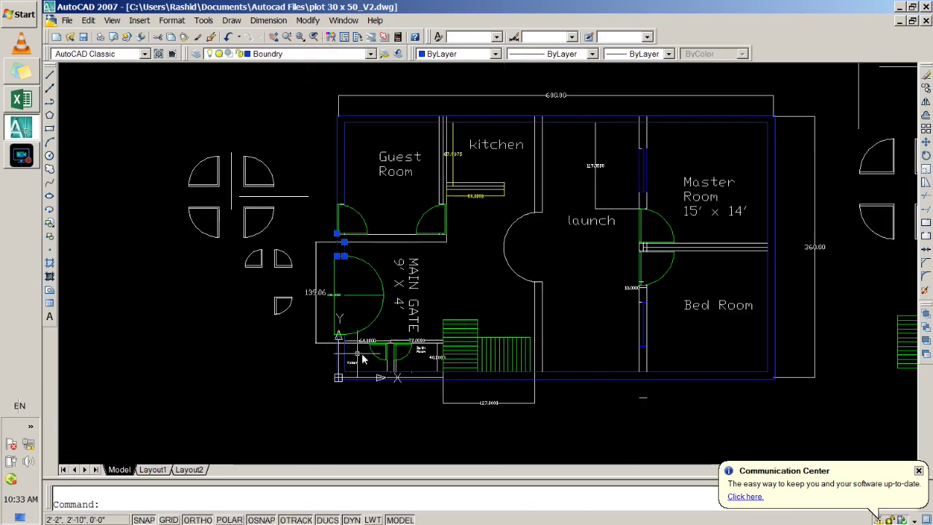
scroll(386, 240, up, 2)
scroll(377, 188, down, 3)
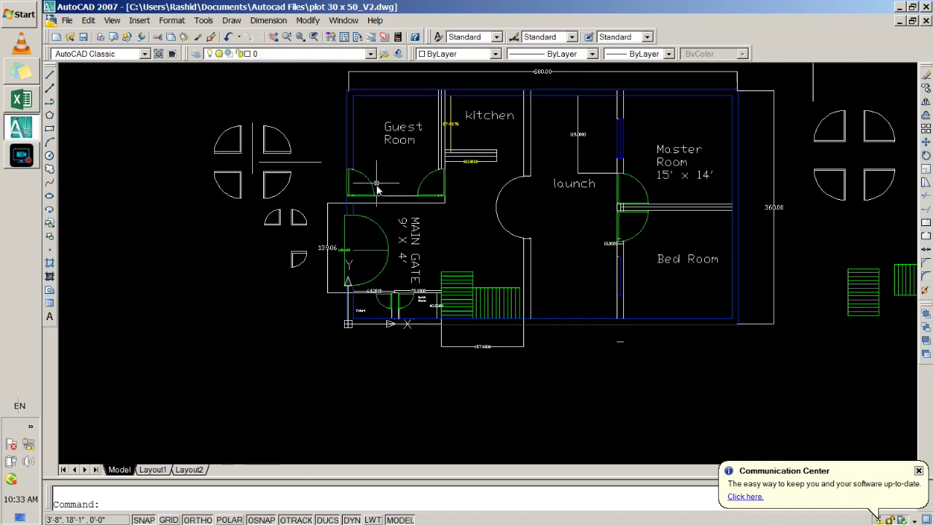
Window-select the main gate, stair and kitchen dimensions
click(332, 206)
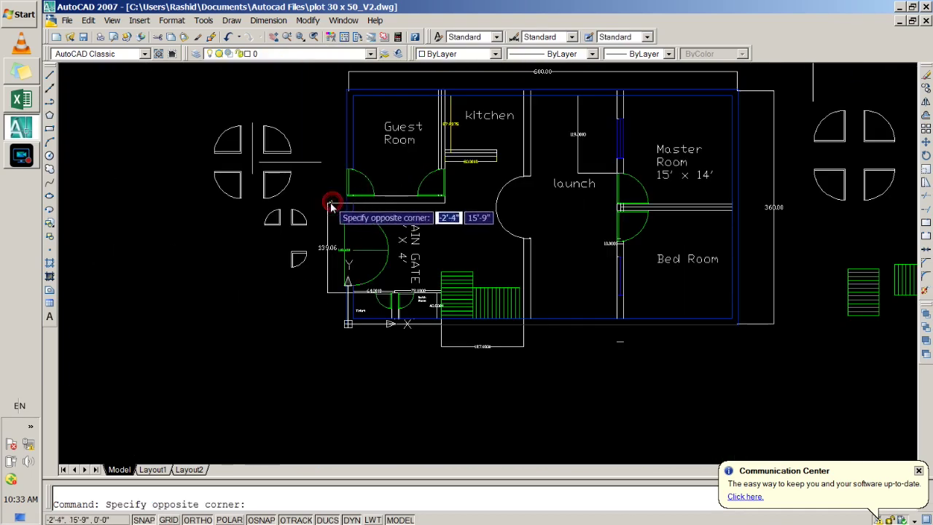
click(330, 206)
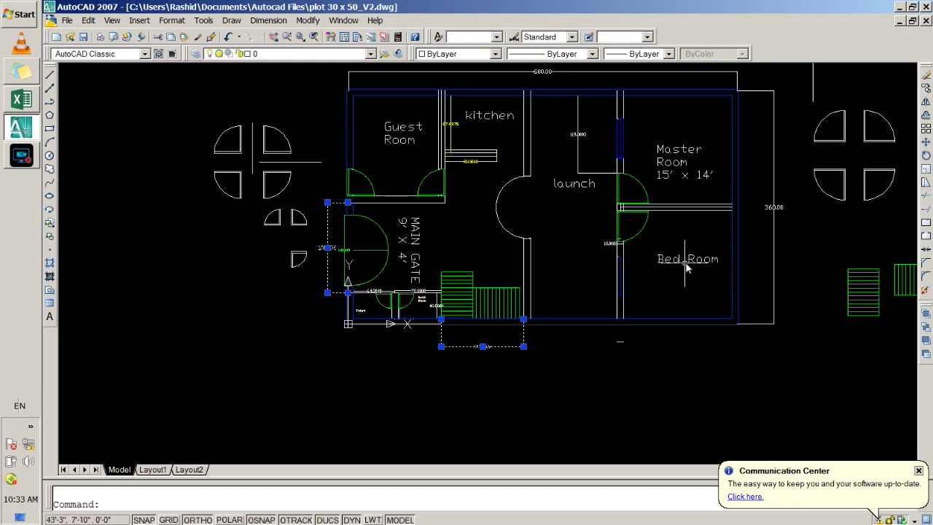
scroll(438, 128, up, 2)
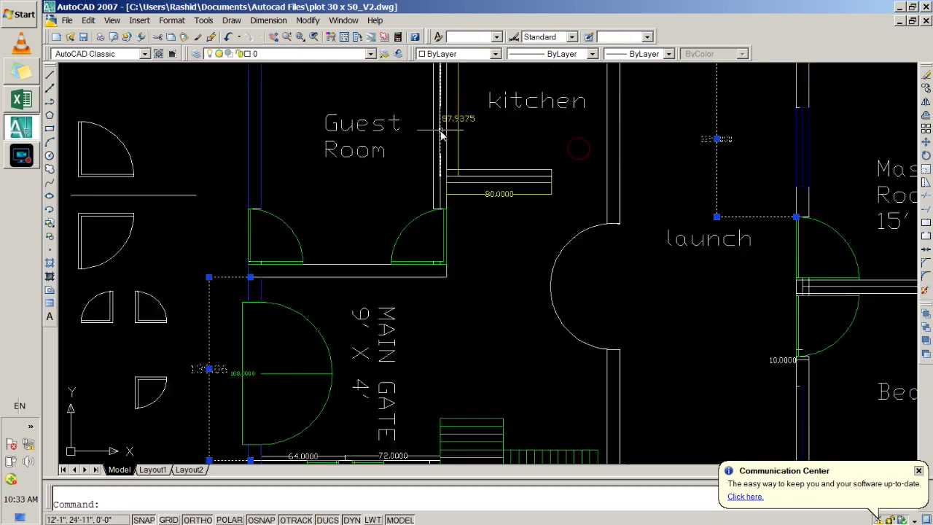
scroll(461, 139, up, 2)
click(468, 139)
click(465, 137)
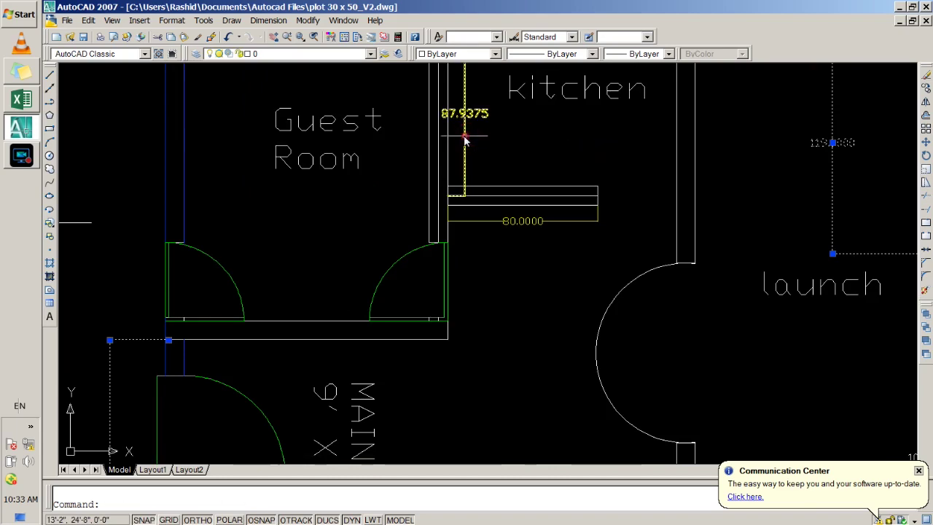
key(ctrl+1)
Add the 87.9375, 80.0000, 360.00 and 600.00 dimensions and move all to the Measurements layer
click(465, 151)
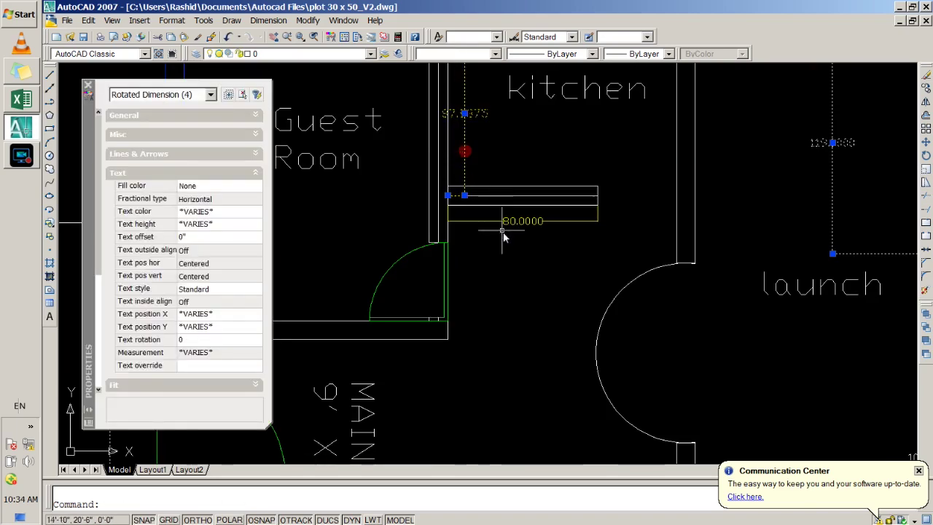
click(493, 228)
scroll(537, 250, down, 4)
scroll(696, 280, up, 3)
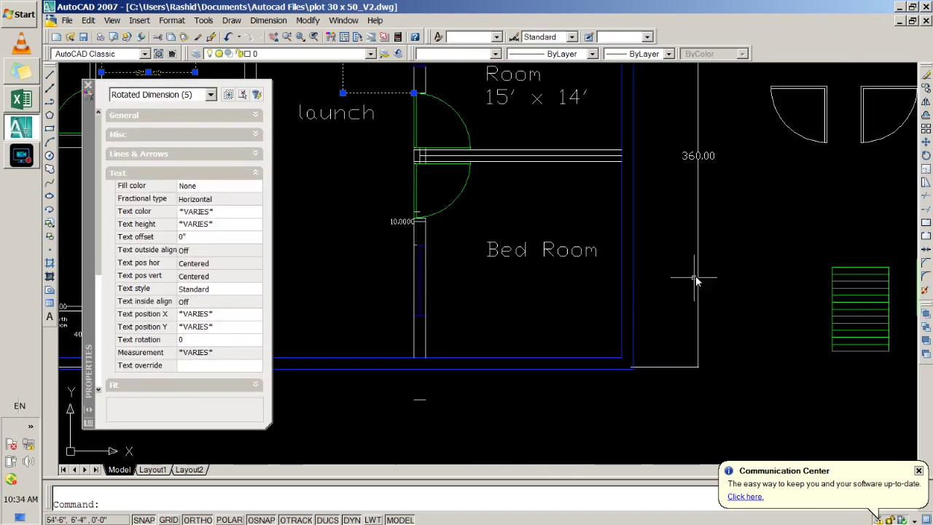
click(698, 275)
scroll(565, 269, down, 4)
click(467, 185)
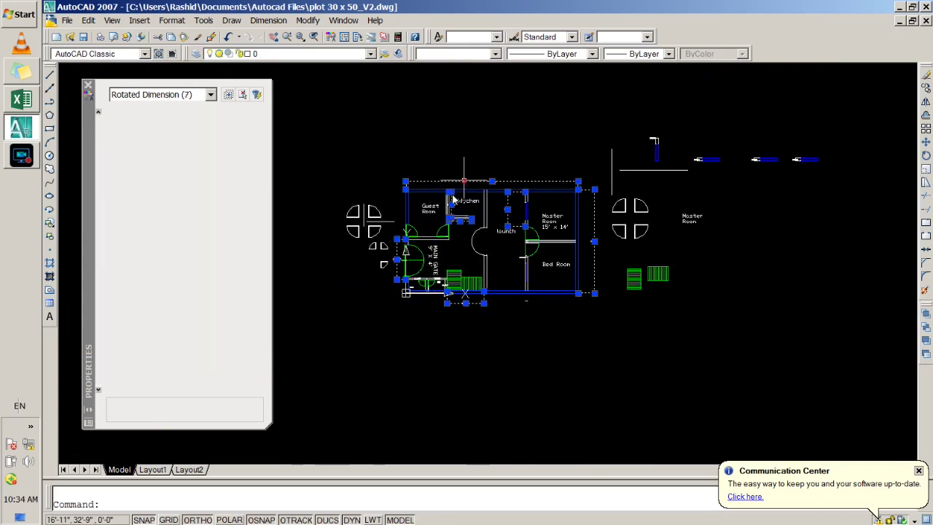
scroll(385, 210, up, 3)
click(301, 54)
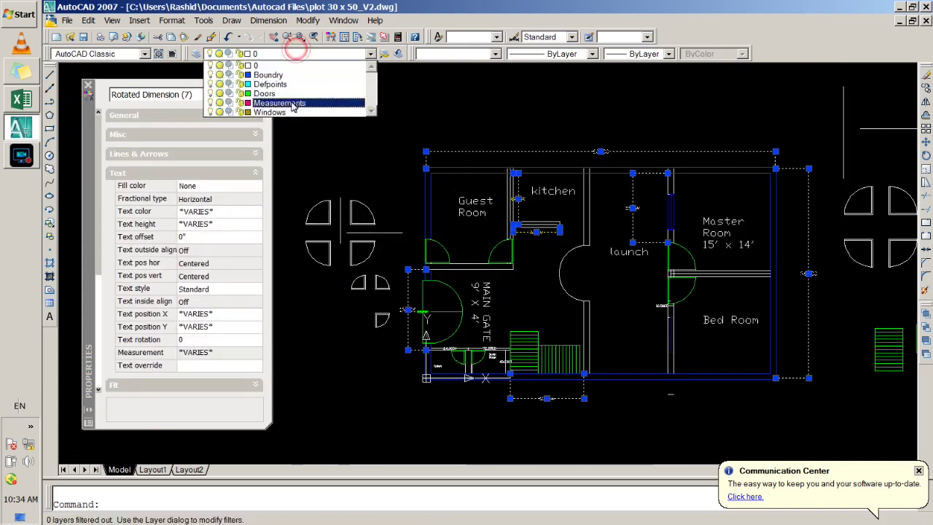
click(291, 104)
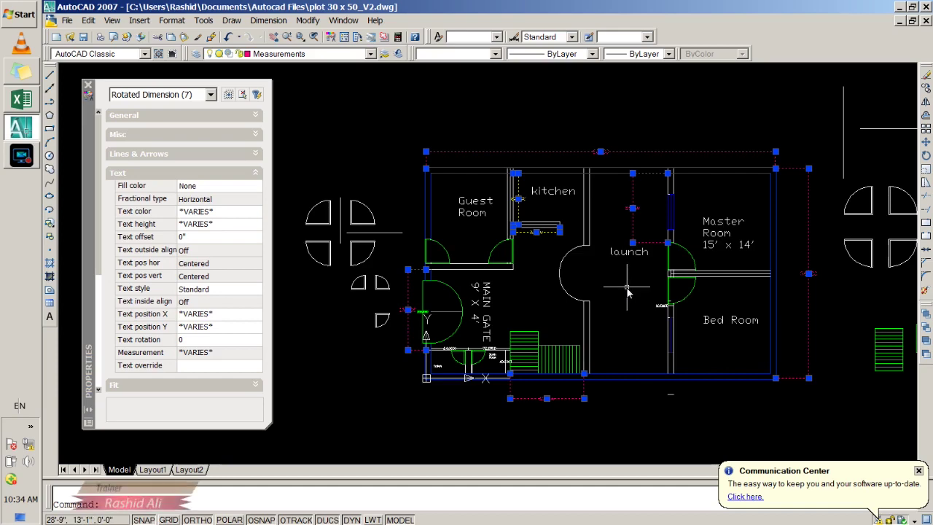
click(615, 441)
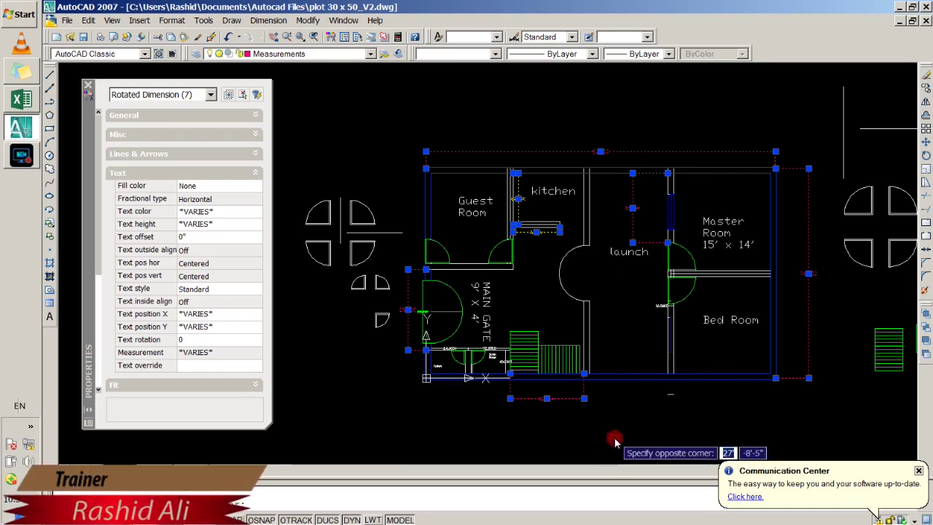
key(Escape)
Move the 64.0000 and 72.0000 bathroom dimensions onto the Measurements layer
scroll(620, 317, up, 4)
scroll(622, 312, down, 3)
scroll(522, 284, up, 3)
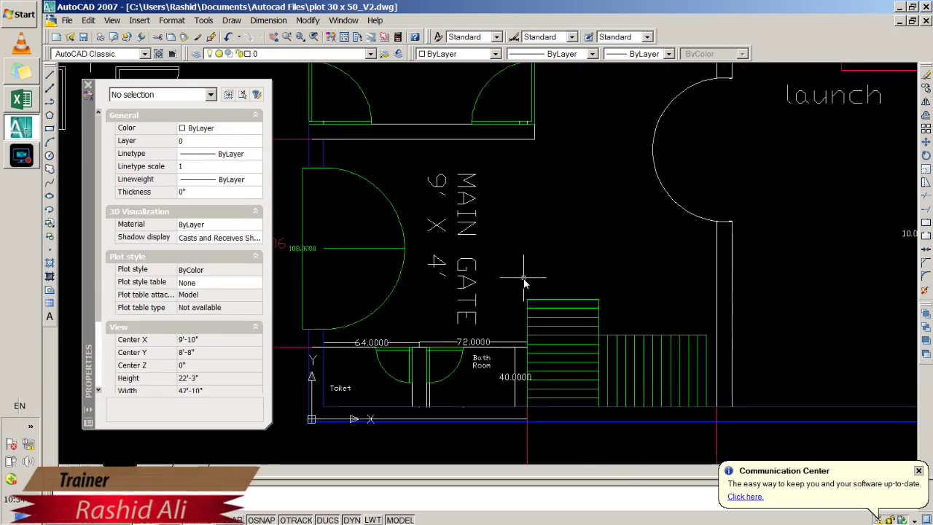
click(494, 348)
click(375, 343)
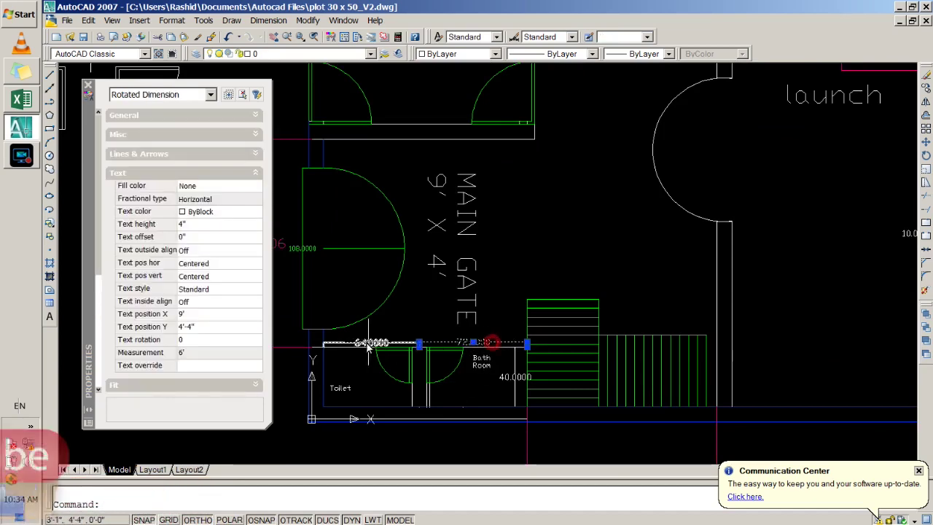
click(306, 53)
click(291, 99)
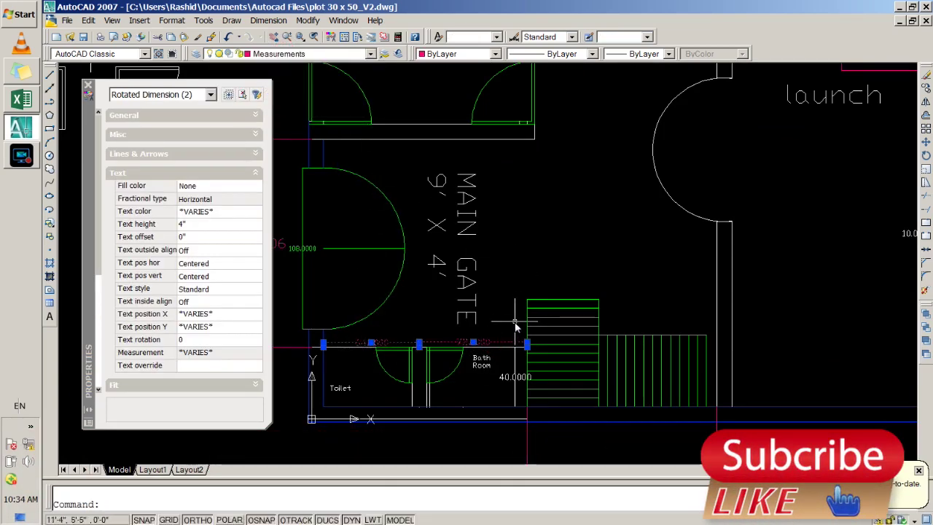
click(460, 436)
key(Escape)
scroll(445, 437, down, 2)
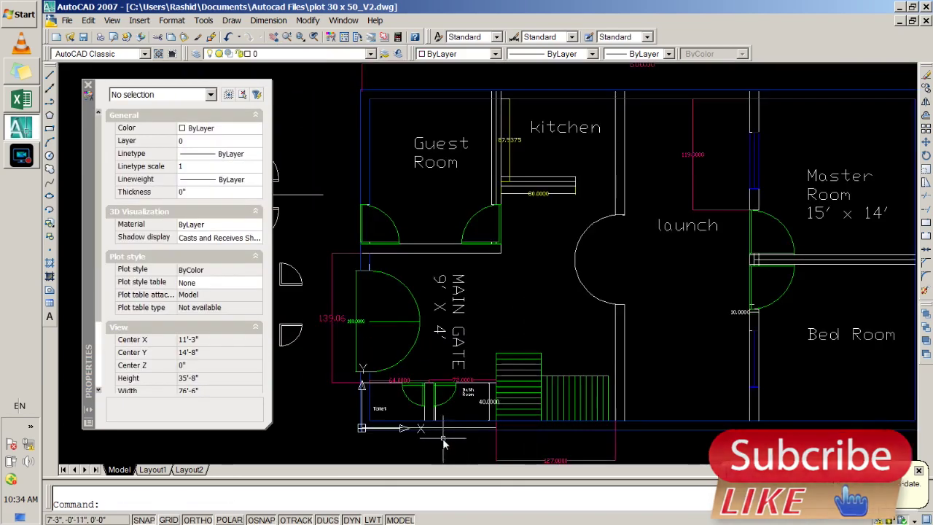
middle_drag(443, 437, 447, 333)
scroll(447, 332, up, 2)
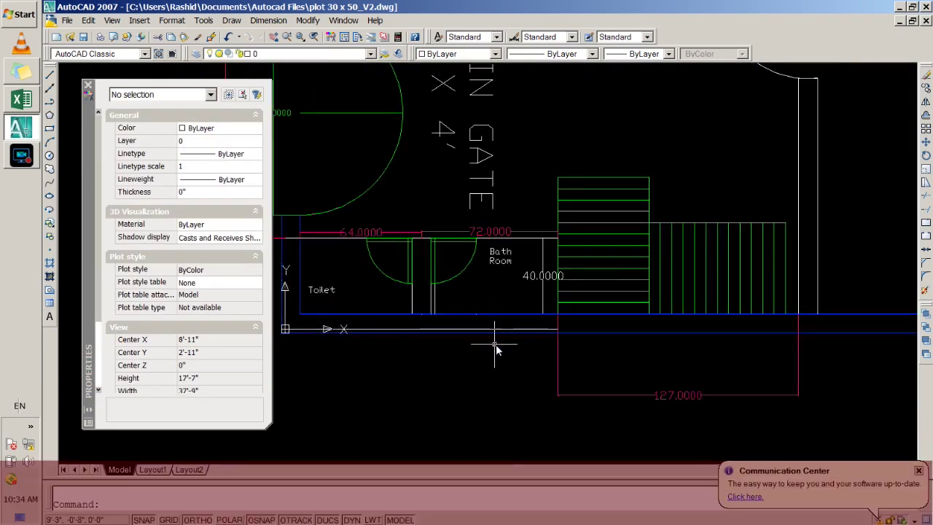
Trim the guest room–kitchen partition wall line back to the top outer wall
scroll(496, 343, down, 2)
scroll(704, 375, down, 2)
mouse_move(660, 409)
middle_down()
mouse_move(570, 300)
mouse_move(442, 237)
mouse_move(478, 327)
middle_up()
scroll(432, 236, down, 2)
scroll(472, 292, up, 1)
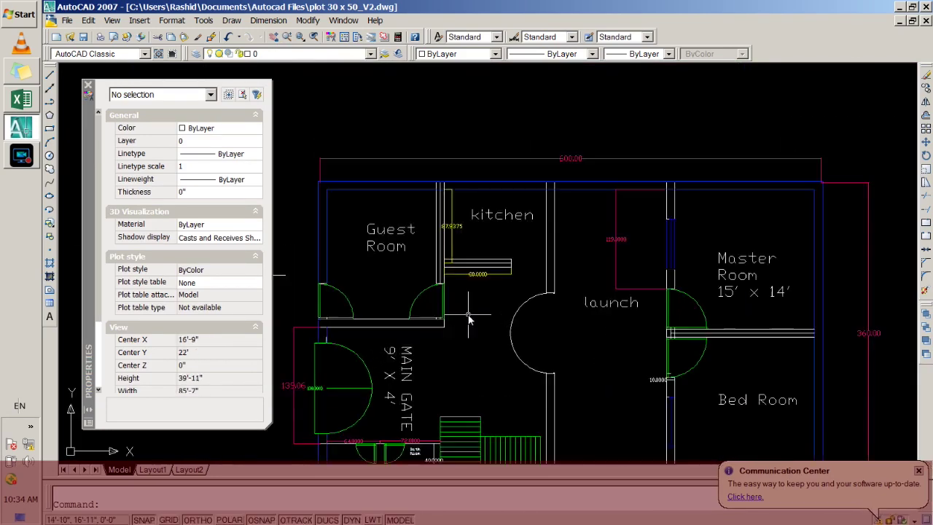
scroll(456, 241, up, 2)
scroll(445, 183, up, 2)
key(Return)
key(Return)
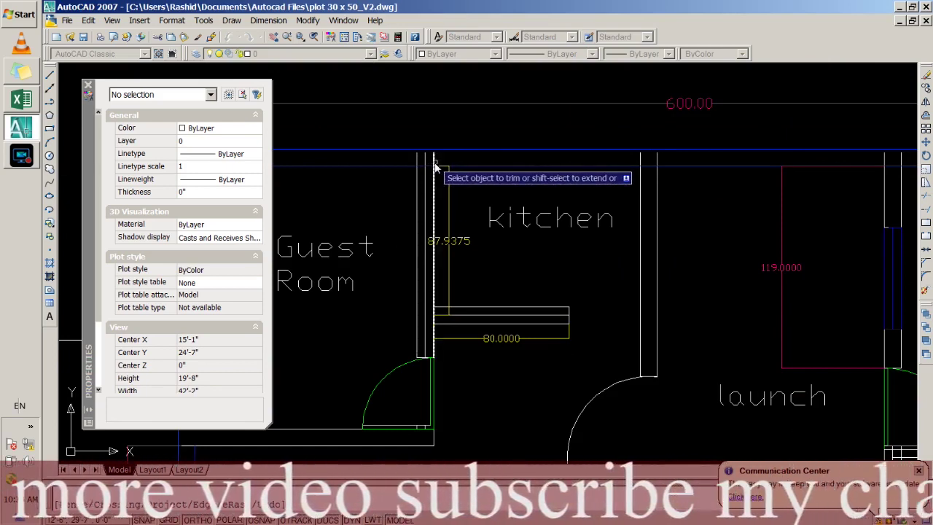
click(424, 161)
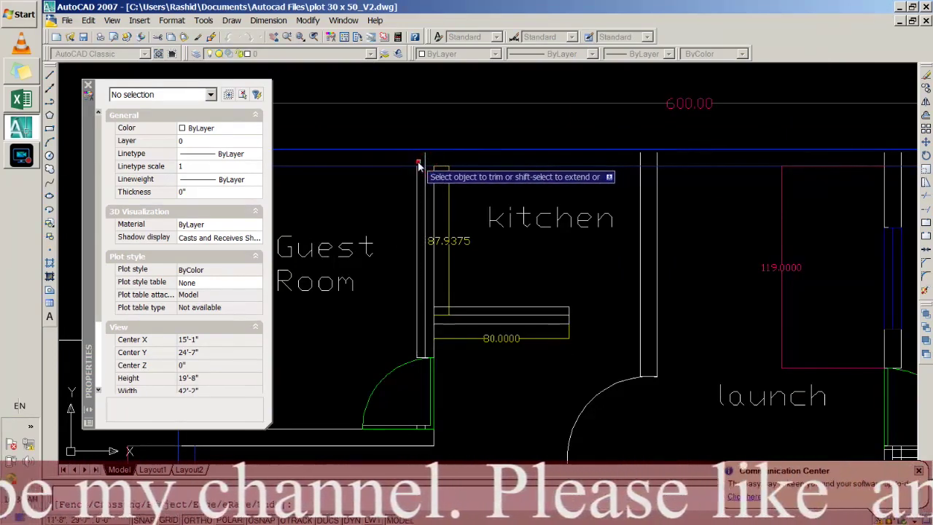
Delete the two stray wall lines beside the kitchen wall
scroll(422, 171, down, 2)
scroll(427, 193, up, 1)
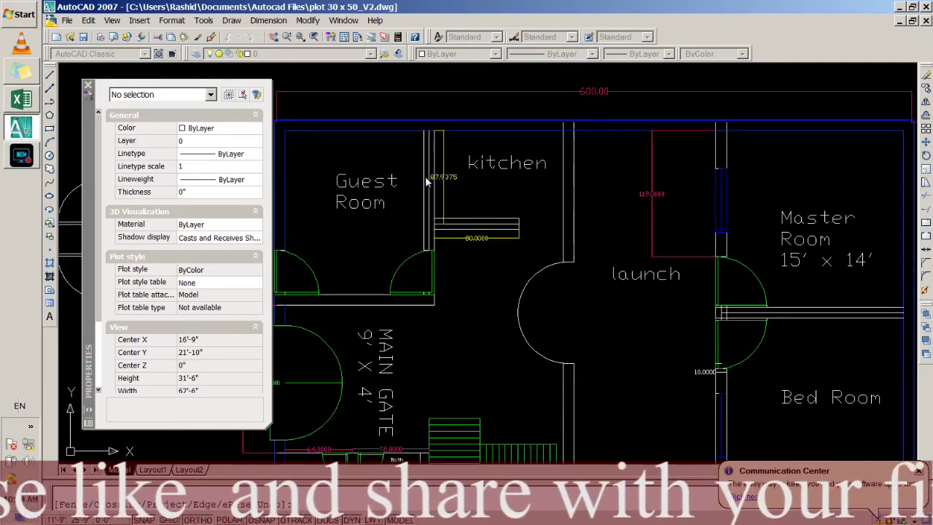
scroll(431, 183, up, 2)
click(428, 173)
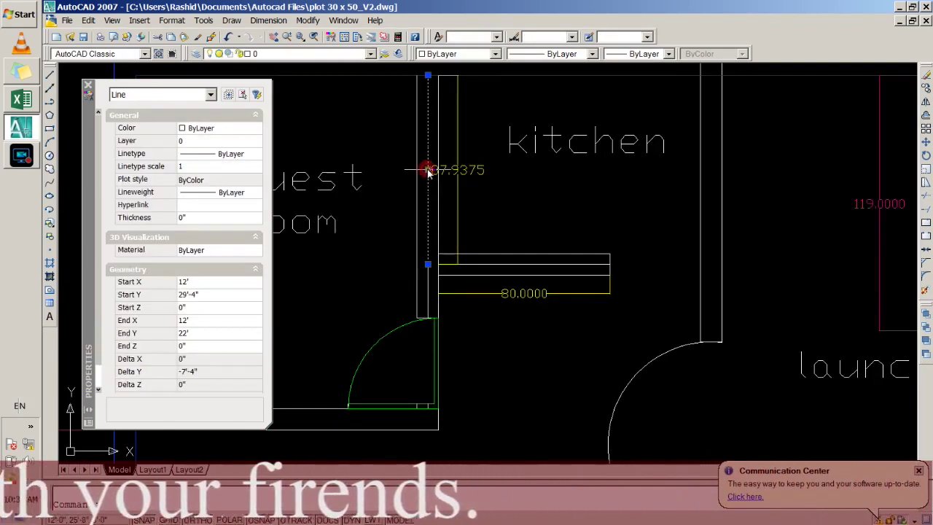
key(Delete)
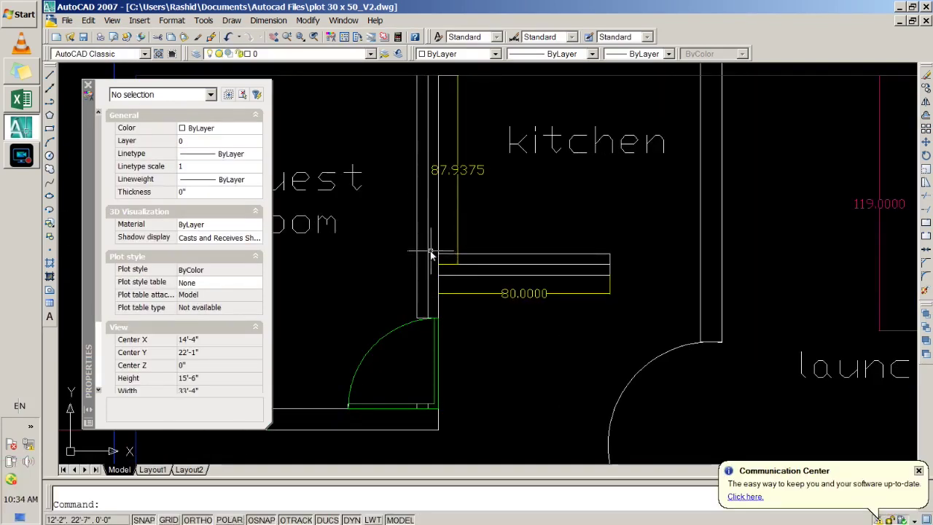
click(428, 249)
key(Delete)
Trim the Master Room partition wall ends to stop at the top wall
scroll(464, 322, down, 2)
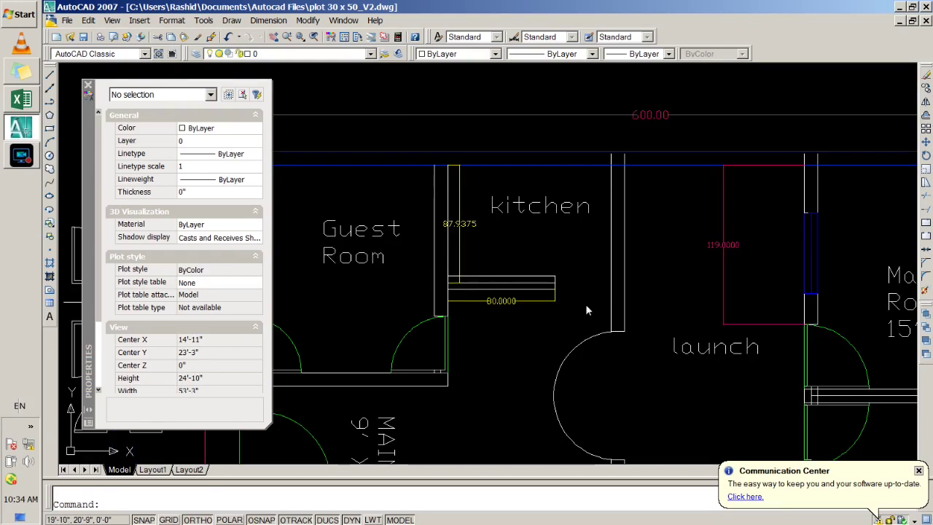
scroll(586, 304, down, 2)
text(trim)
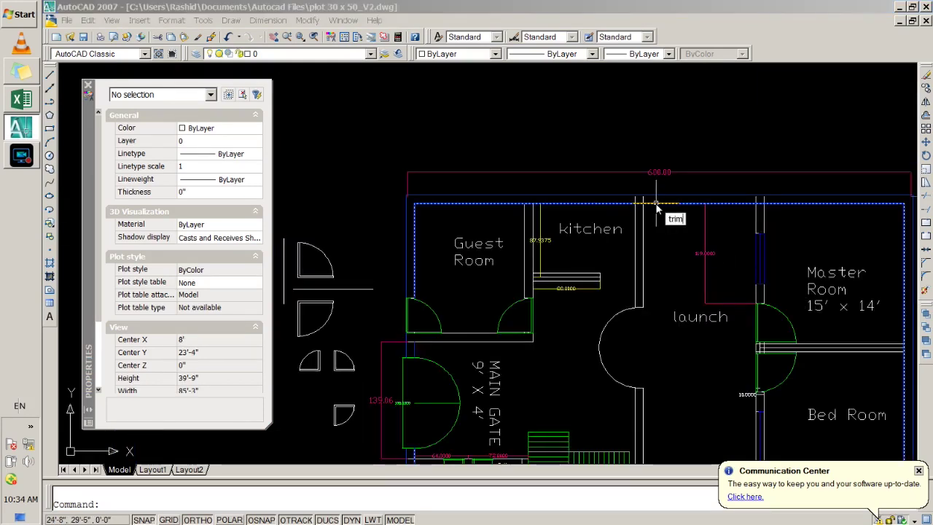
key(Return)
scroll(607, 211, up, 3)
scroll(607, 211, up, 1)
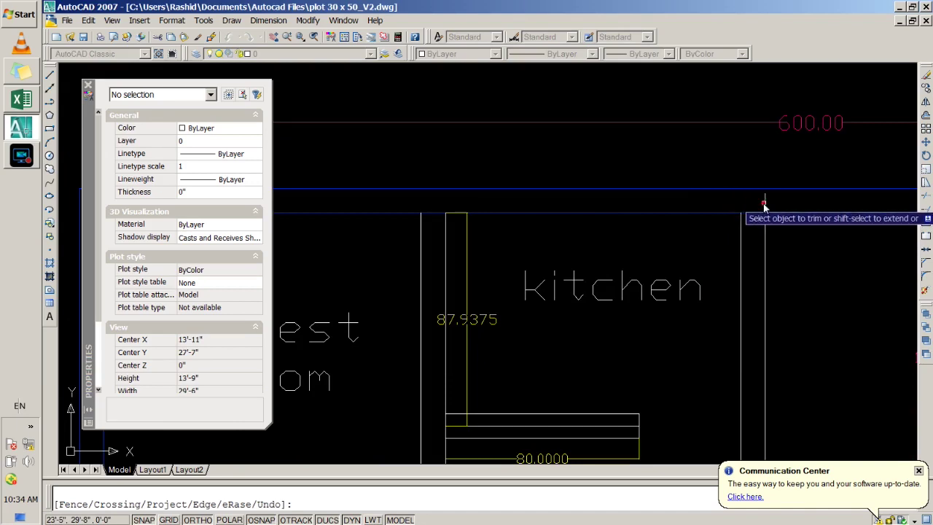
scroll(758, 207, down, 2)
middle_drag(759, 211, 512, 209)
scroll(535, 166, up, 1)
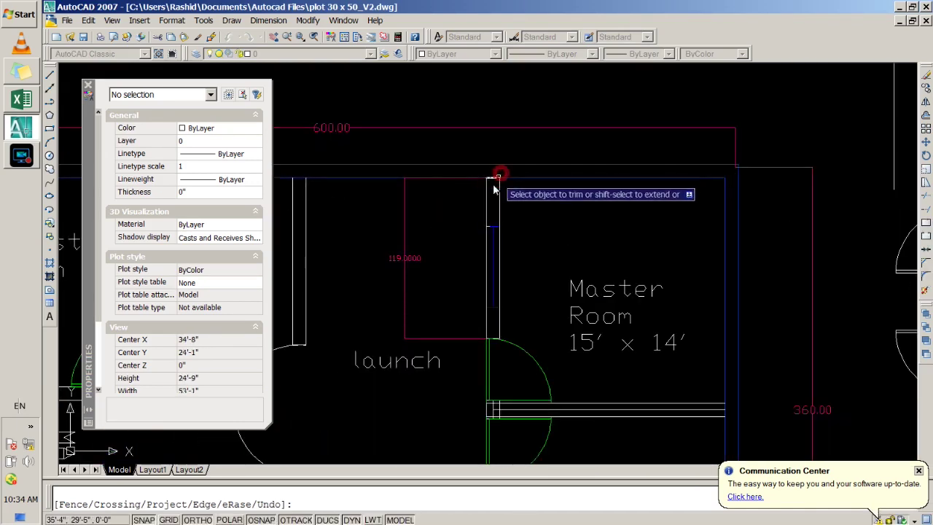
scroll(500, 181, down, 3)
scroll(543, 277, up, 3)
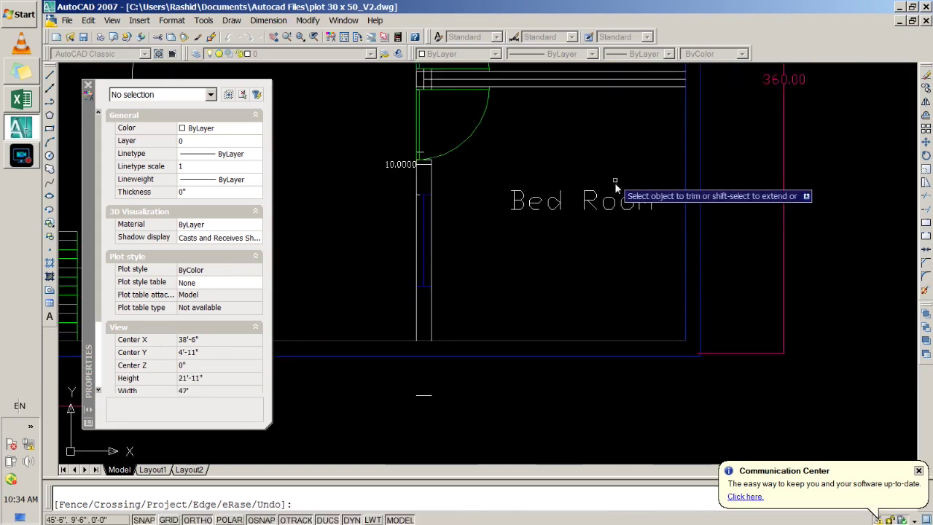
scroll(641, 183, down, 1)
scroll(659, 175, up, 2)
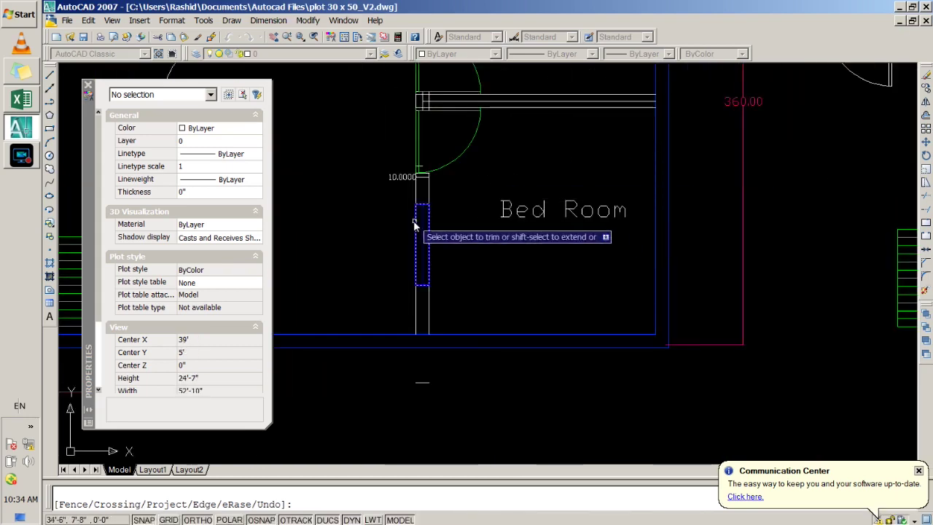
scroll(484, 302, down, 2)
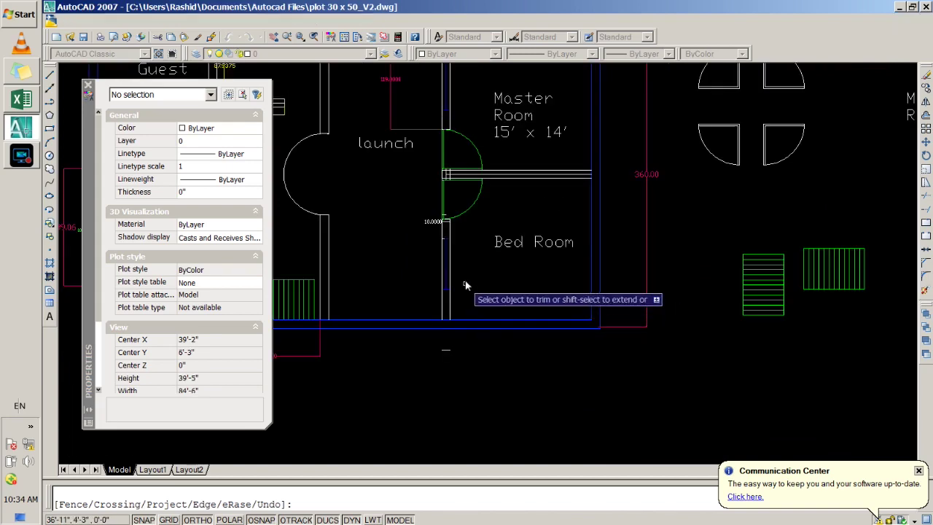
key(Escape)
scroll(480, 136, down, 1)
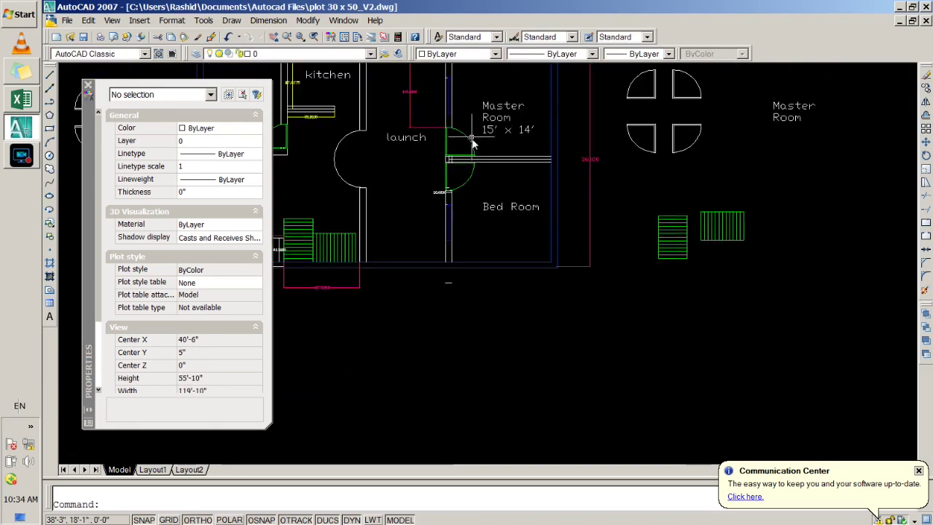
middle_drag(489, 164, 491, 197)
scroll(499, 235, up, 2)
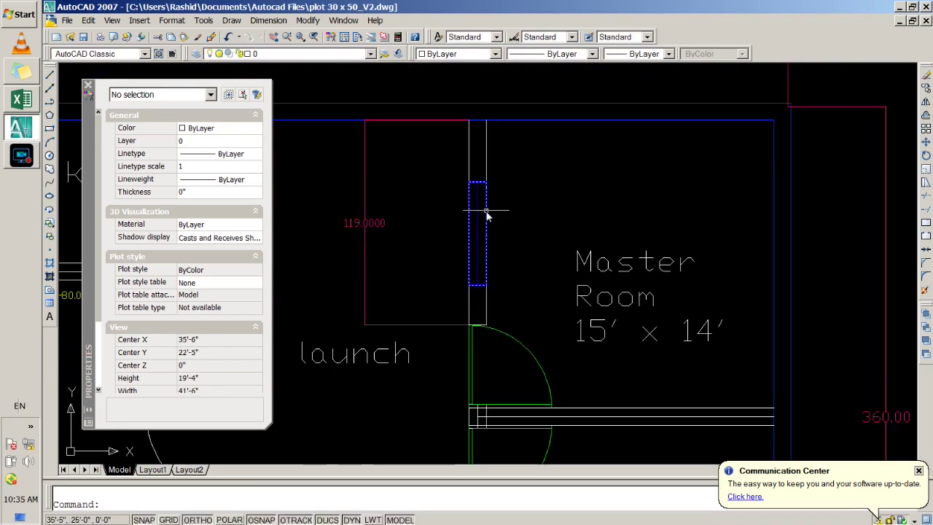
Move the two Master Room window lines onto the Windows layer
click(486, 212)
click(478, 213)
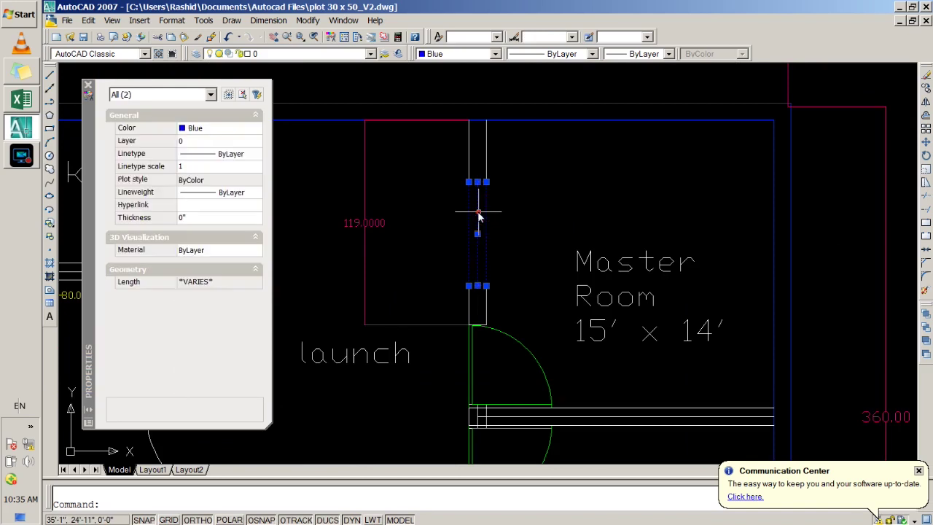
click(292, 53)
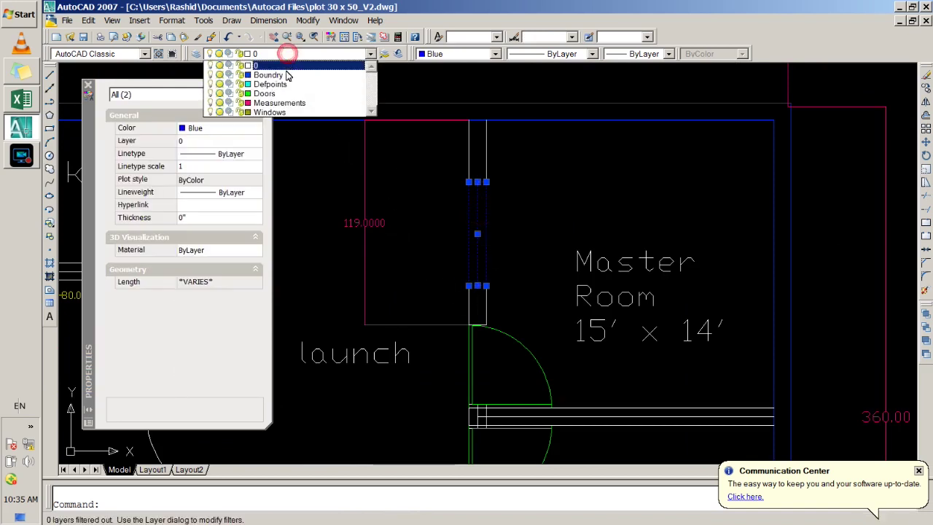
click(289, 111)
Put the lower window piece by the Bed Room on the Windows layer
scroll(530, 270, down, 2)
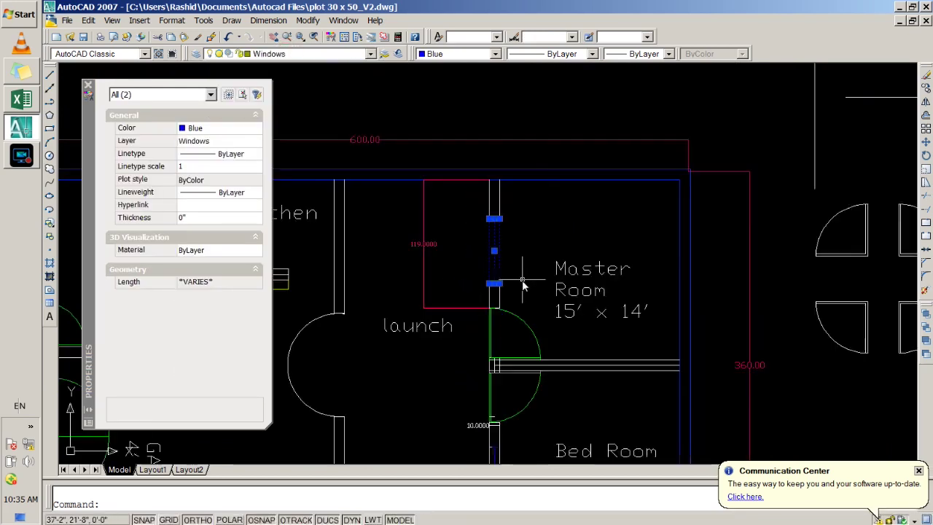
middle_drag(520, 275, 524, 122)
click(500, 334)
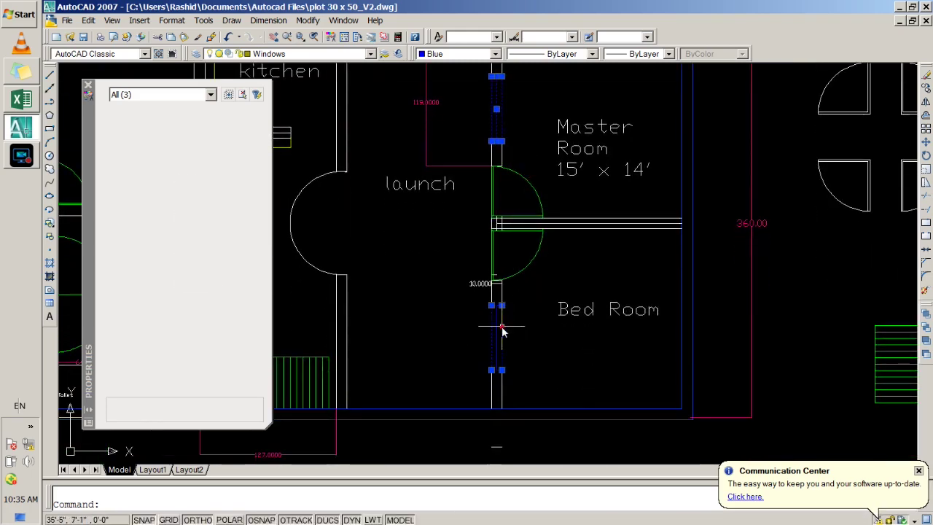
click(303, 55)
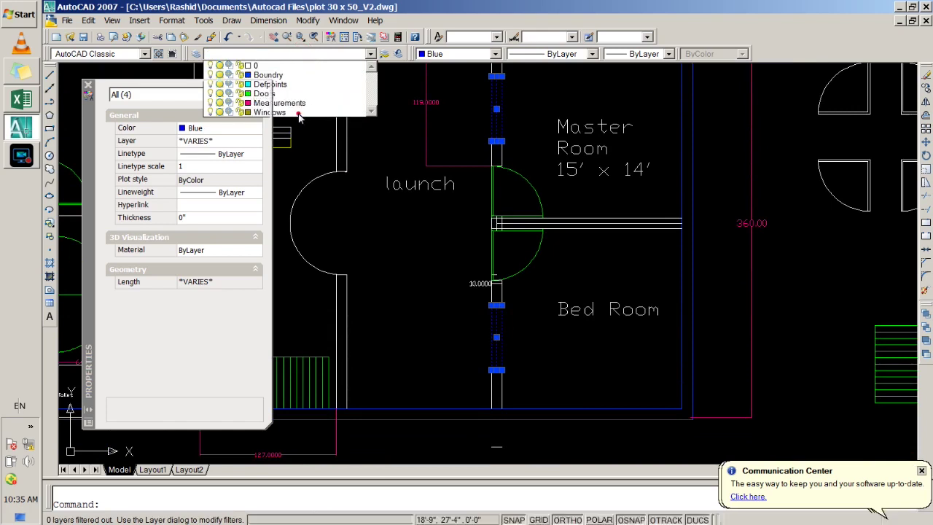
click(298, 112)
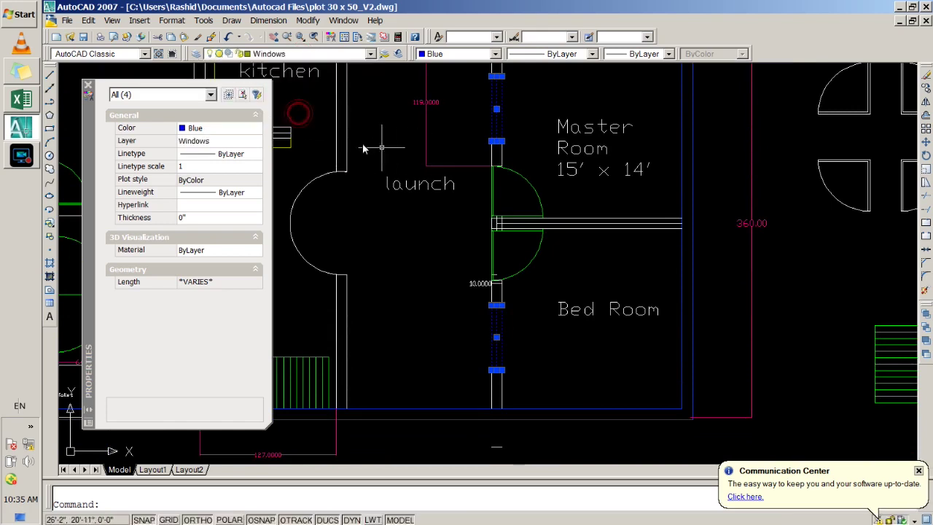
Clear the selection and make Windows the current layer
text(tr)
key(Return)
click(426, 312)
click(365, 181)
key(Return)
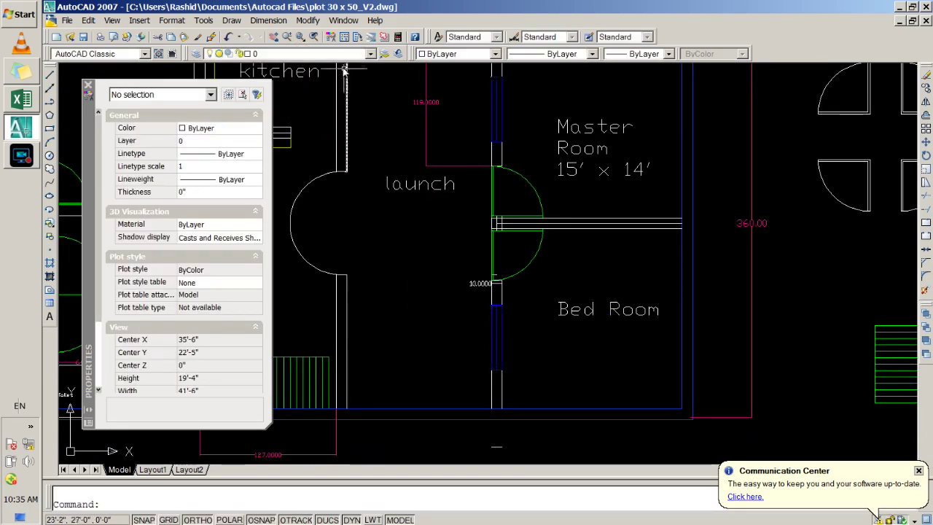
click(344, 55)
click(313, 110)
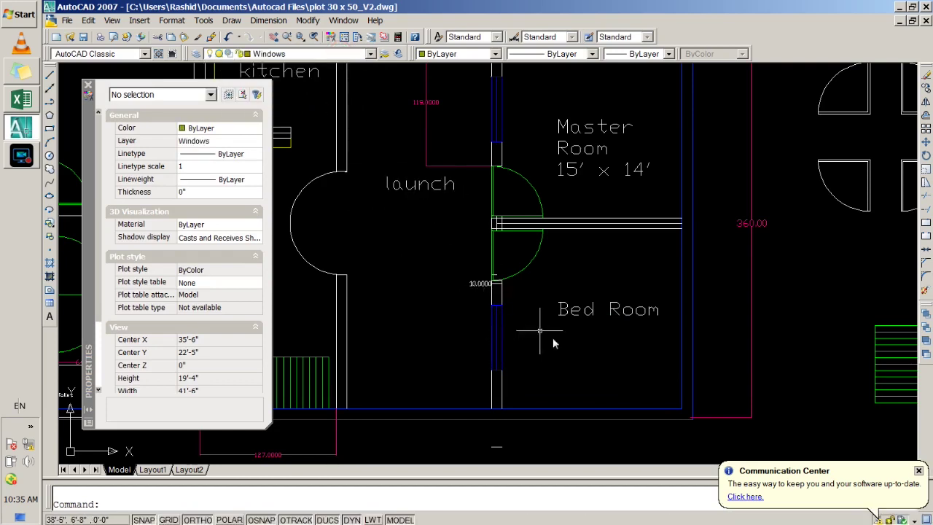
Dismiss the stray selection box and reframe the floor plan
click(451, 329)
scroll(440, 345, down, 2)
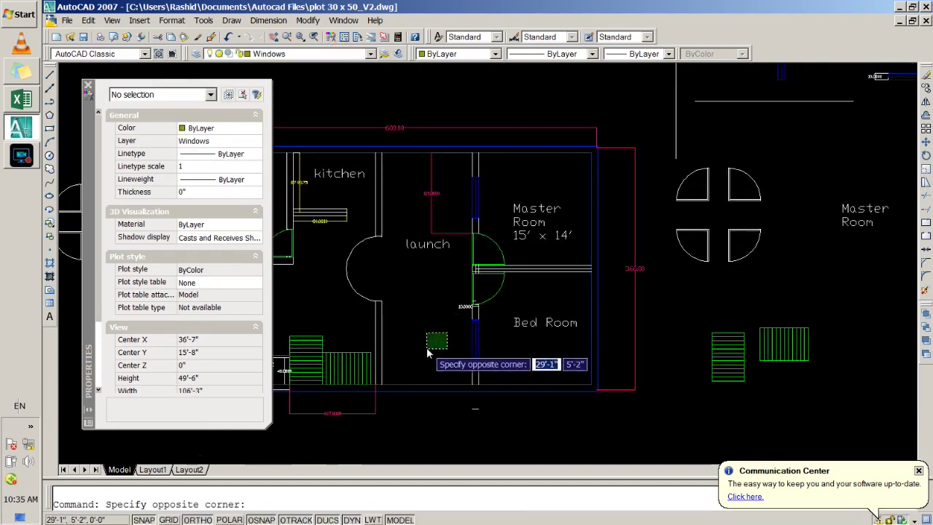
scroll(437, 341, up, 3)
scroll(569, 232, up, 2)
scroll(561, 240, down, 4)
click(513, 312)
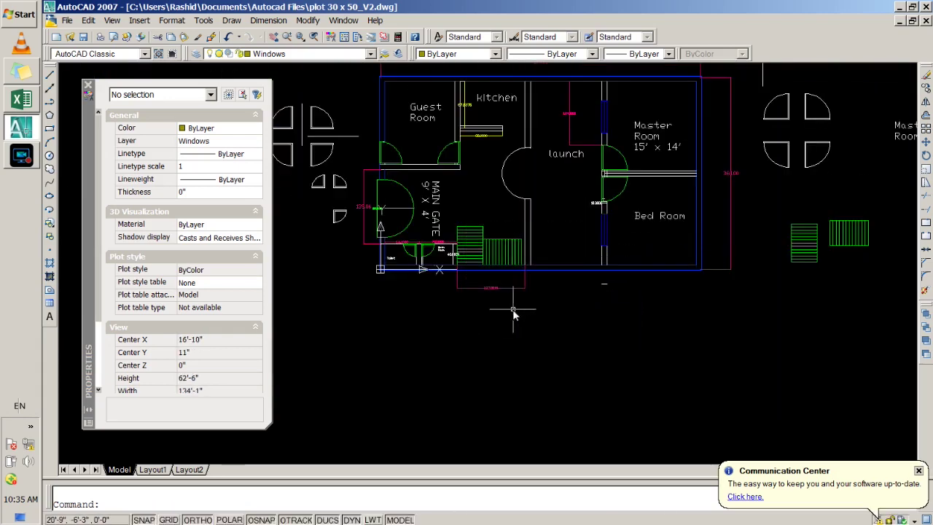
scroll(481, 329, up, 1)
scroll(488, 292, up, 1)
scroll(491, 282, up, 1)
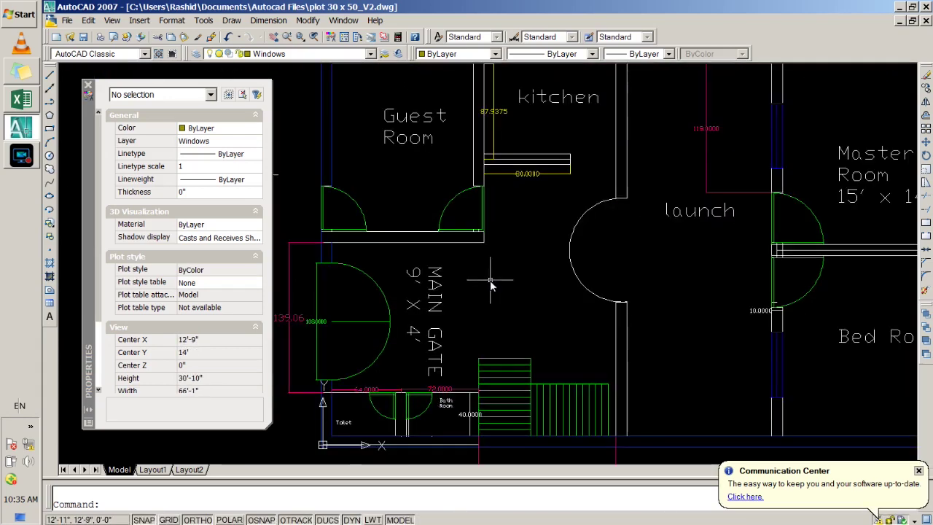
scroll(497, 377, down, 2)
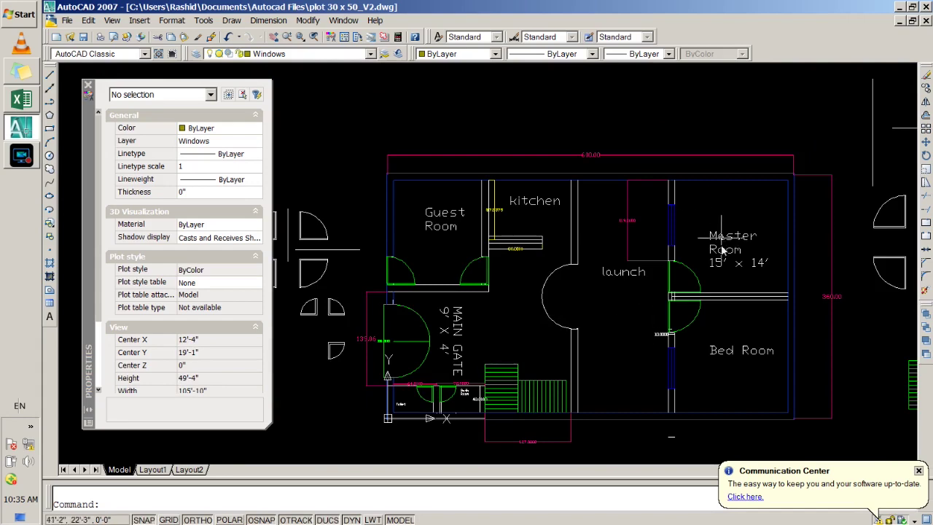
Add a Labels layer with yellow colour 50
click(195, 54)
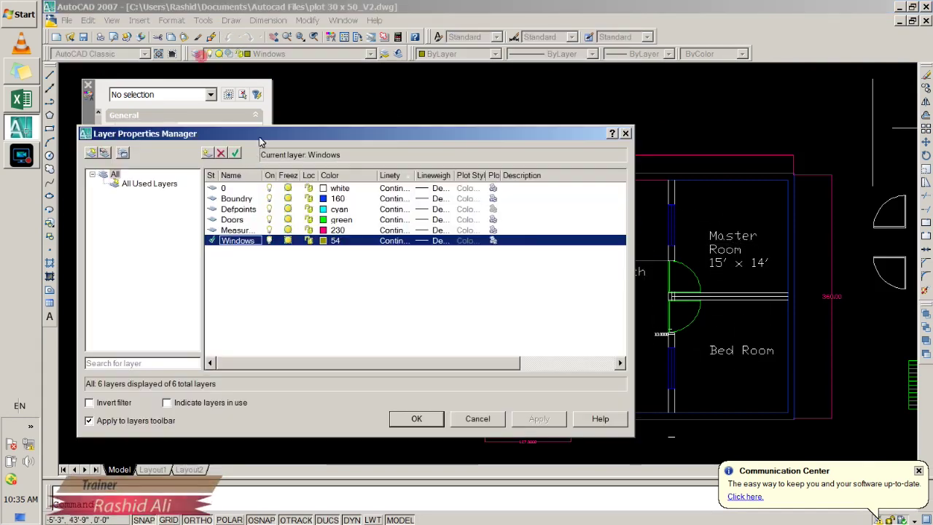
click(208, 154)
text(Labels)
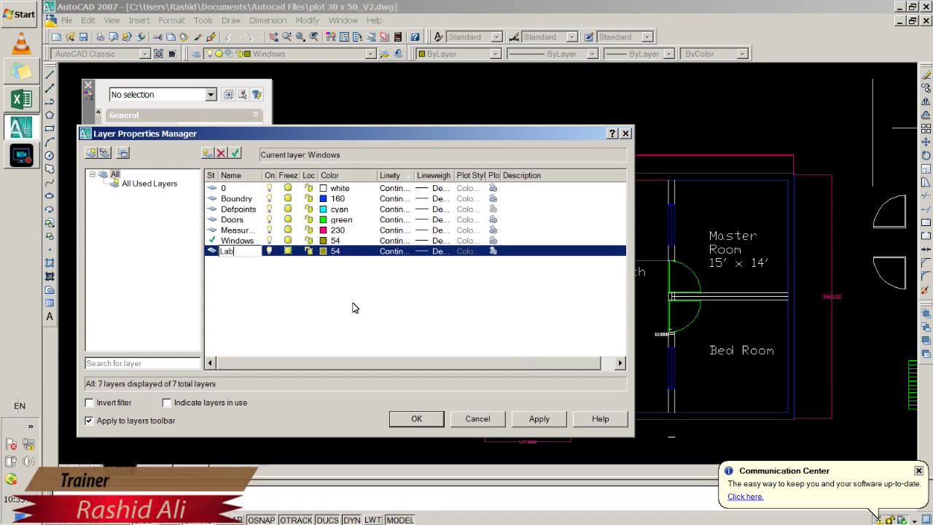
click(328, 251)
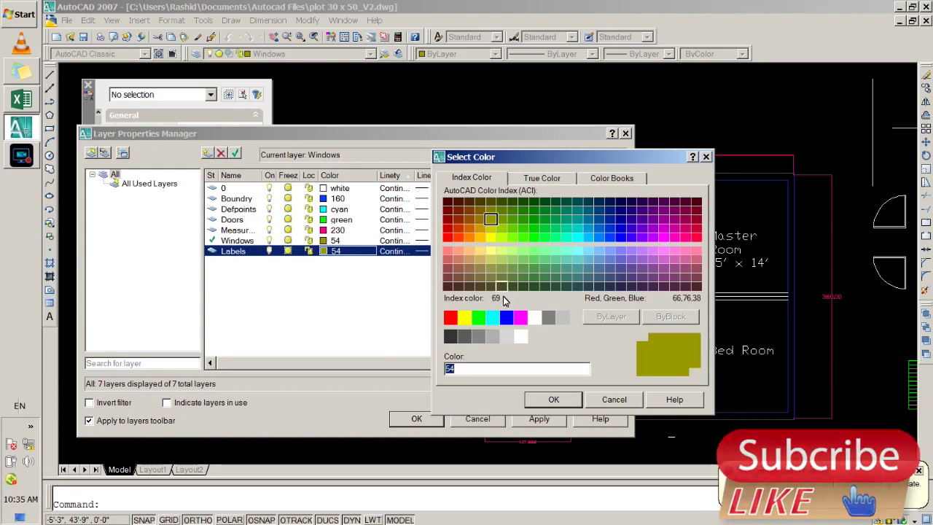
click(491, 237)
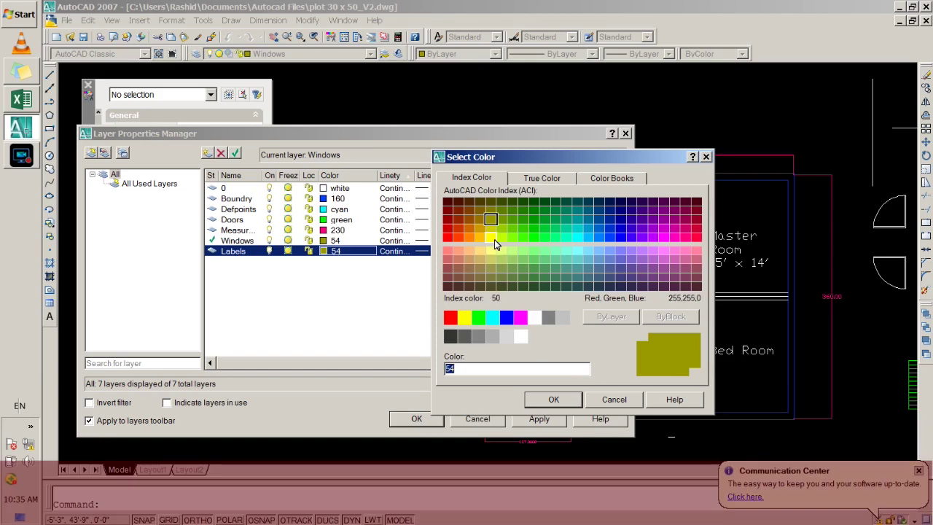
click(554, 400)
Select the Master Room, Bed Room, launch, kitchen, Guest Room and MAIN GATE labels
click(417, 421)
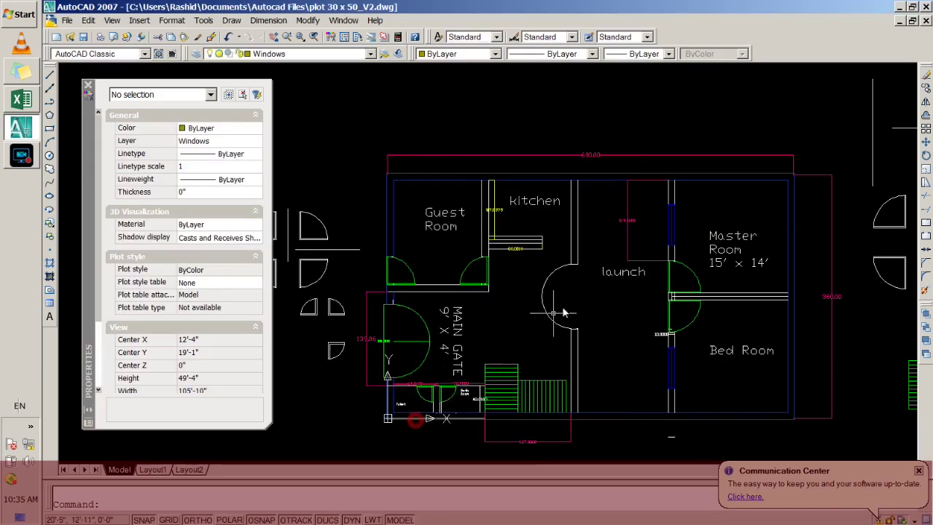
click(728, 237)
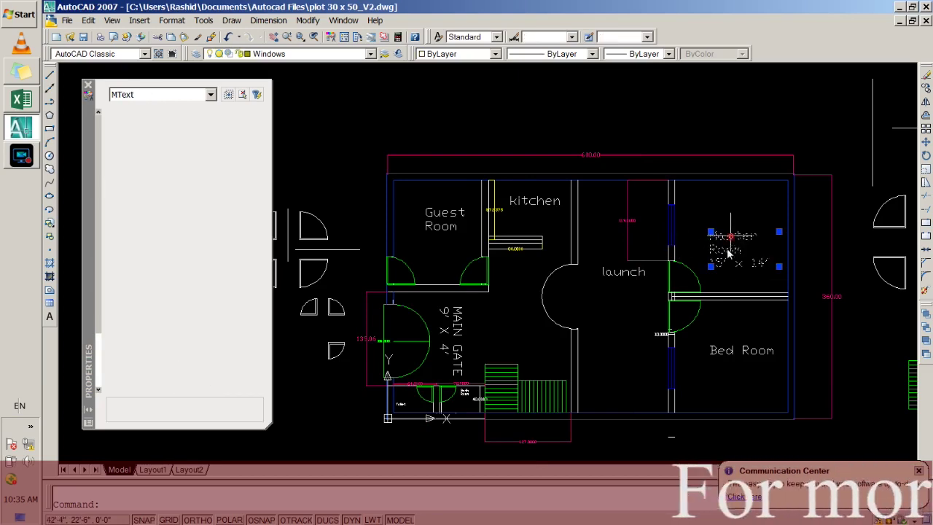
click(718, 351)
click(623, 272)
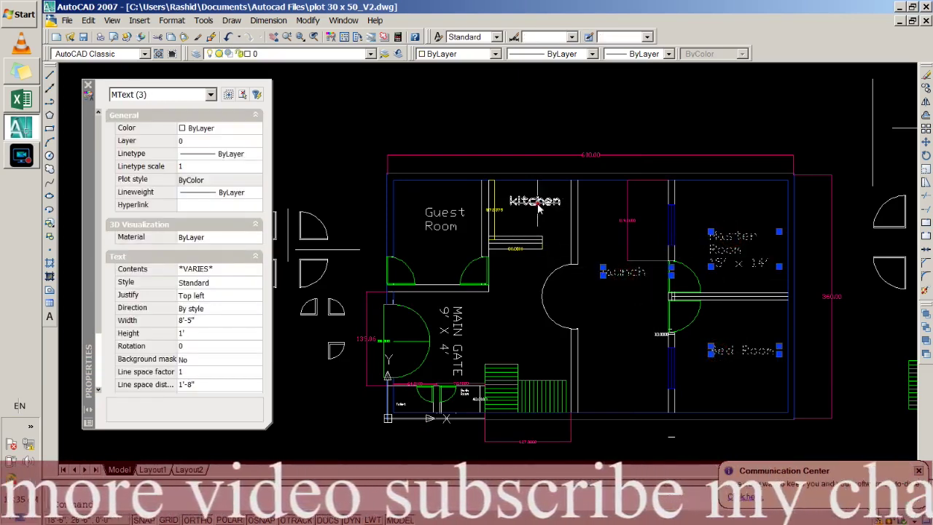
click(538, 202)
click(458, 226)
click(434, 255)
click(454, 336)
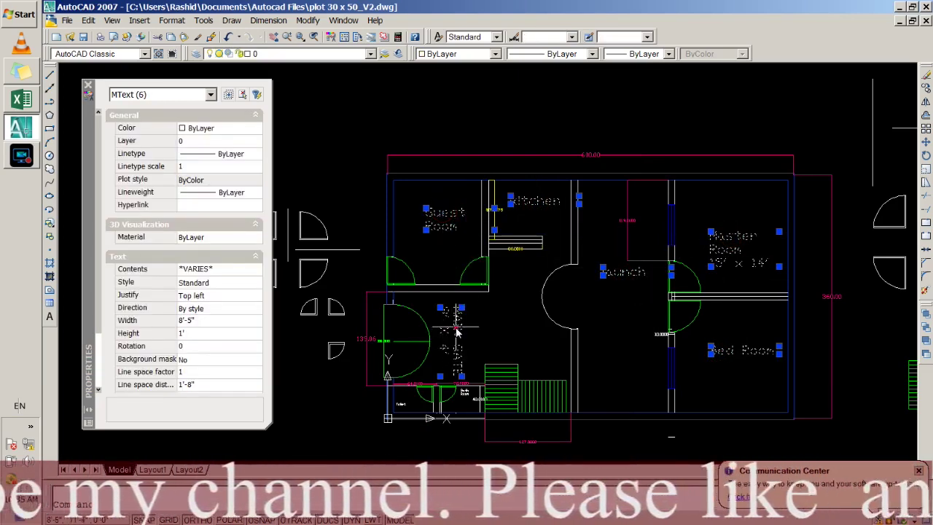
Move the selected labels onto the Labels layer and deselect them
click(291, 53)
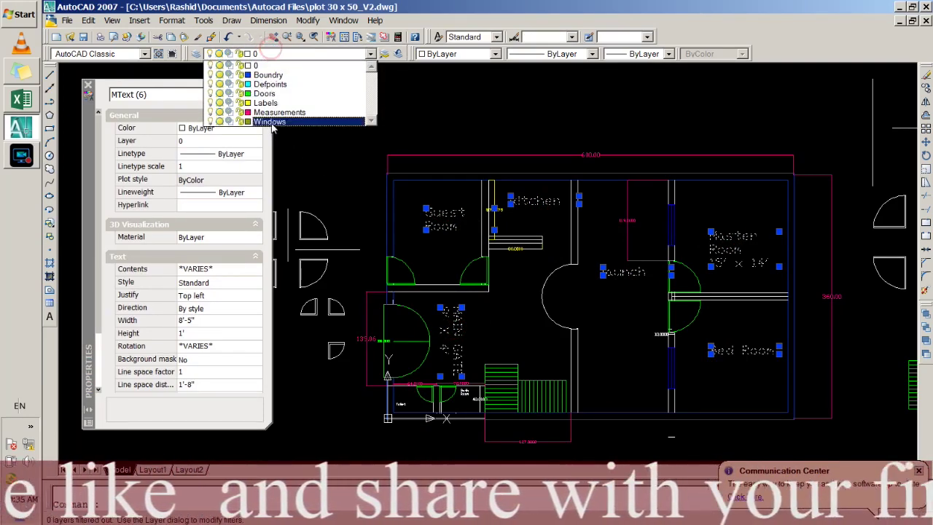
click(279, 106)
click(279, 109)
click(561, 332)
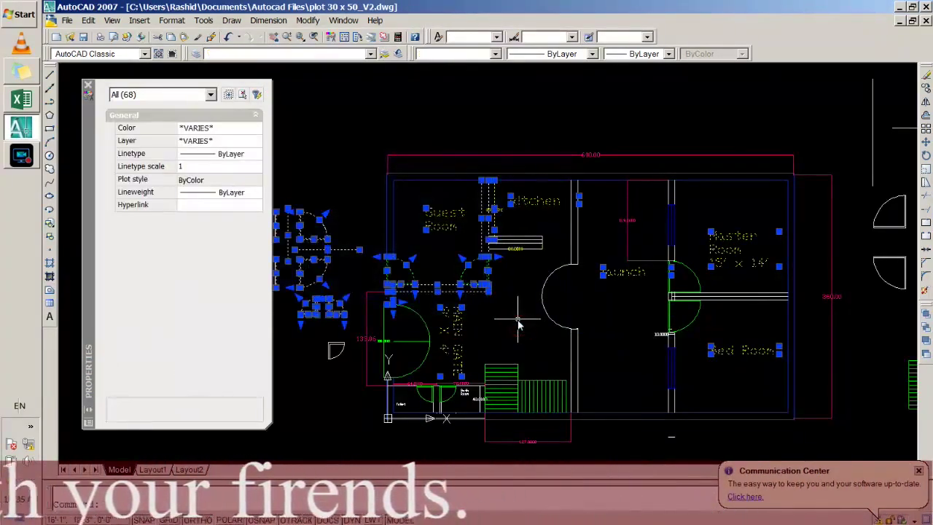
key(Escape)
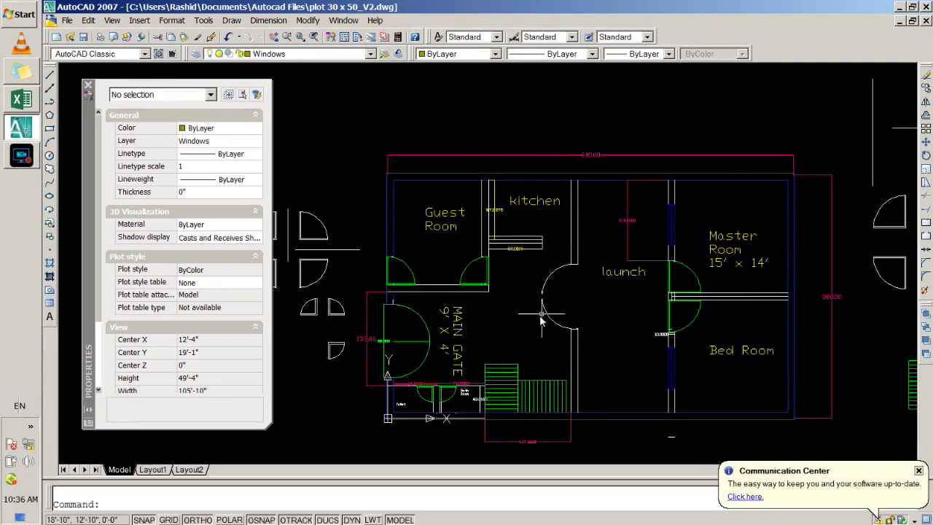
scroll(522, 306, up, 2)
Check the 80.0000 kitchen counter dimension's colour, leaving it yellow
click(518, 232)
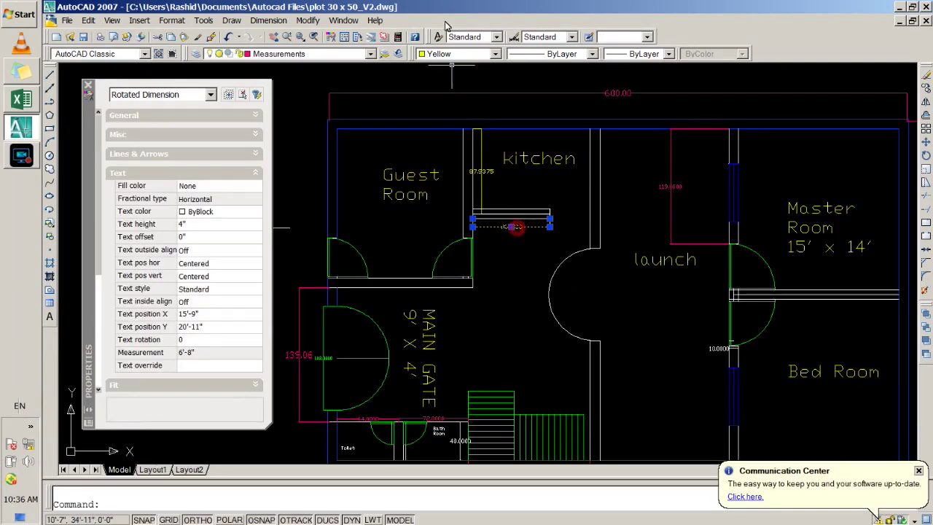
click(448, 54)
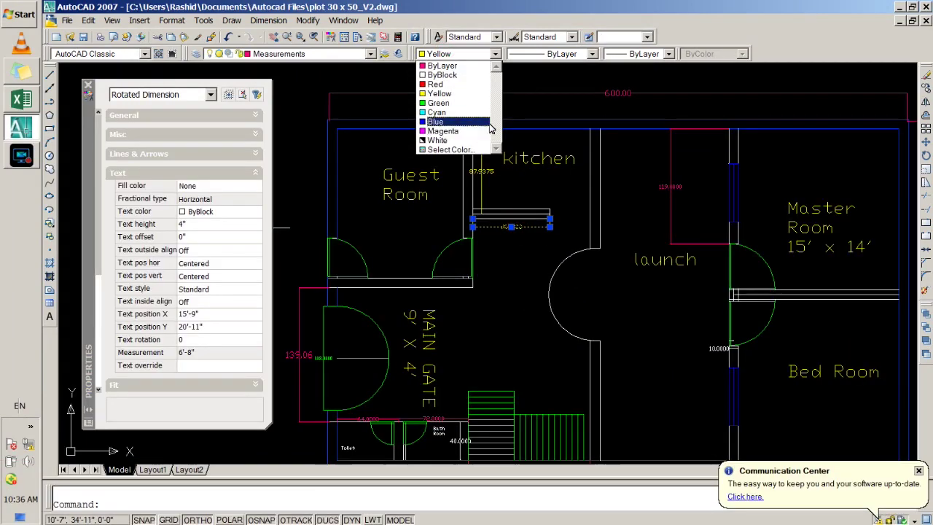
click(472, 92)
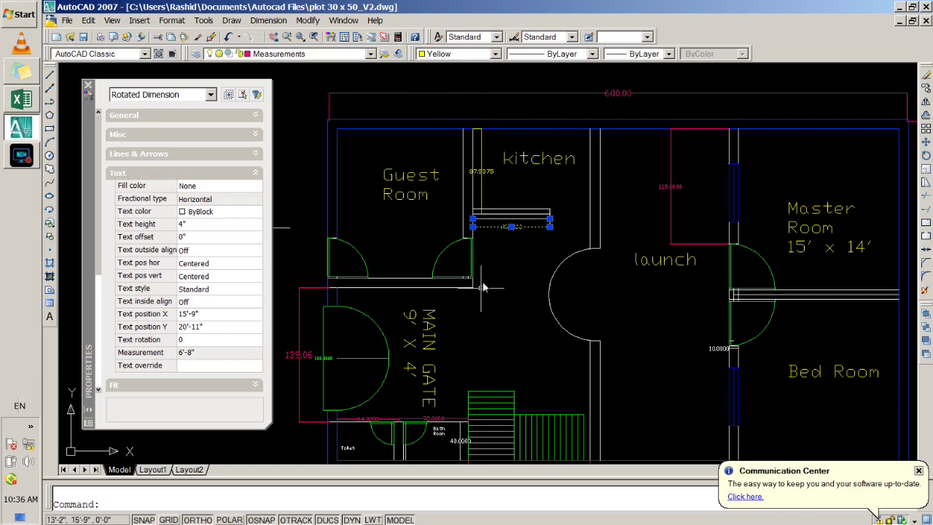
key(Escape)
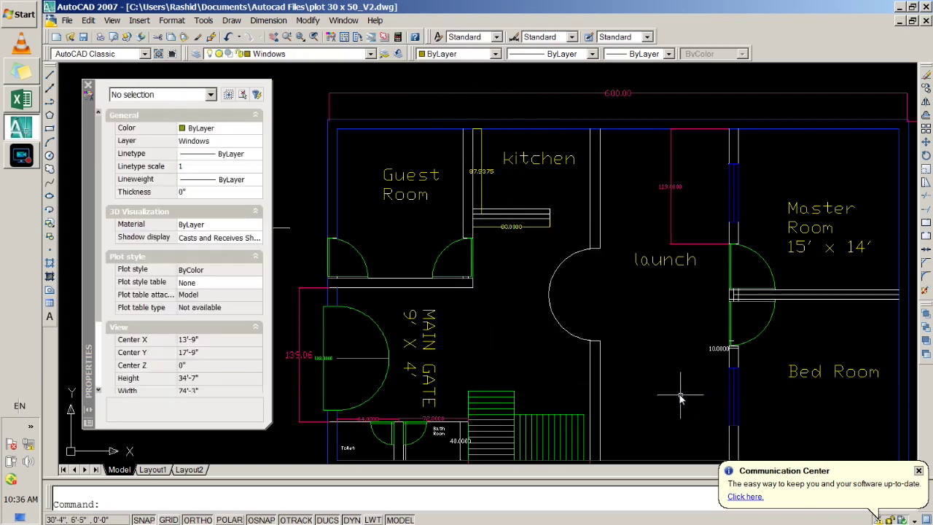
Inspect the 10.0000 window dimension in the Bed Room wall, then deselect it
scroll(679, 398, down, 3)
middle_drag(671, 386, 622, 155)
scroll(721, 215, up, 5)
scroll(620, 123, down, 4)
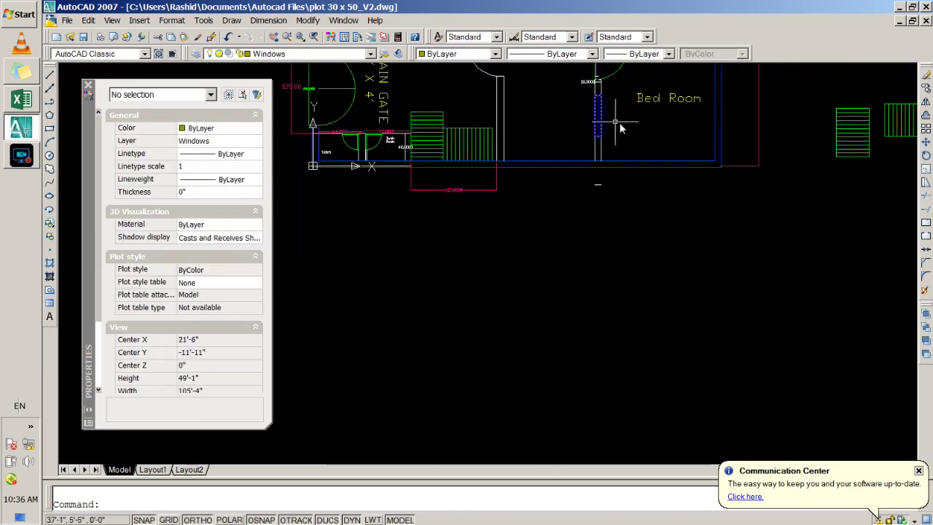
scroll(622, 92, up, 1)
scroll(621, 92, up, 2)
scroll(598, 124, up, 1)
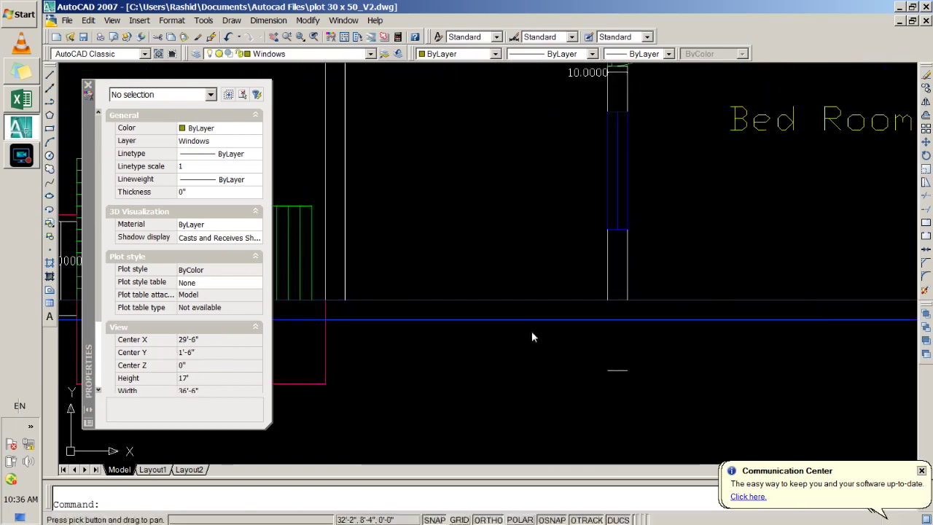
middle_drag(531, 331, 573, 147)
scroll(576, 194, up, 3)
click(574, 332)
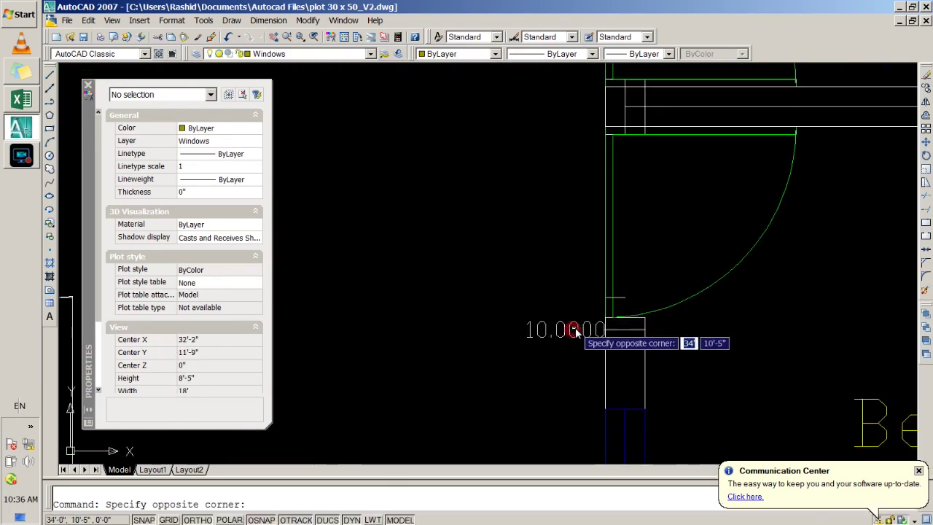
click(572, 332)
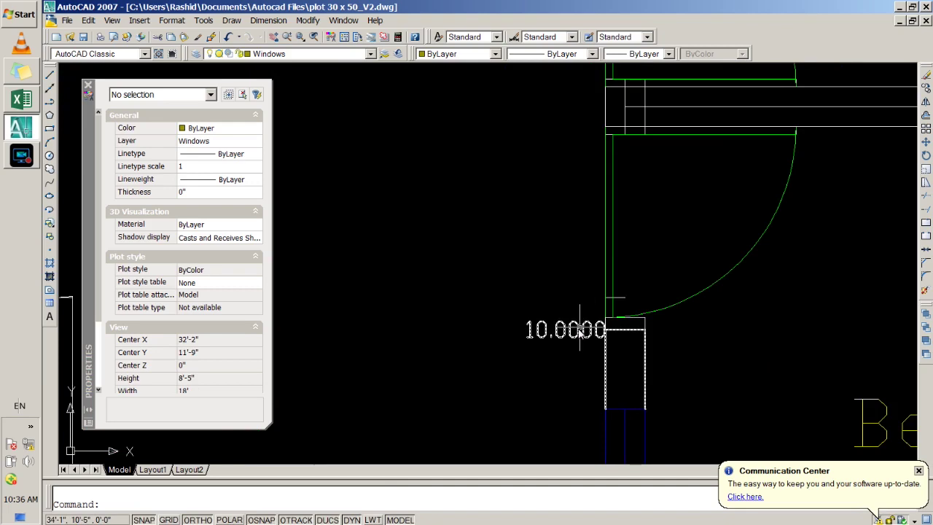
click(580, 329)
scroll(611, 279, down, 3)
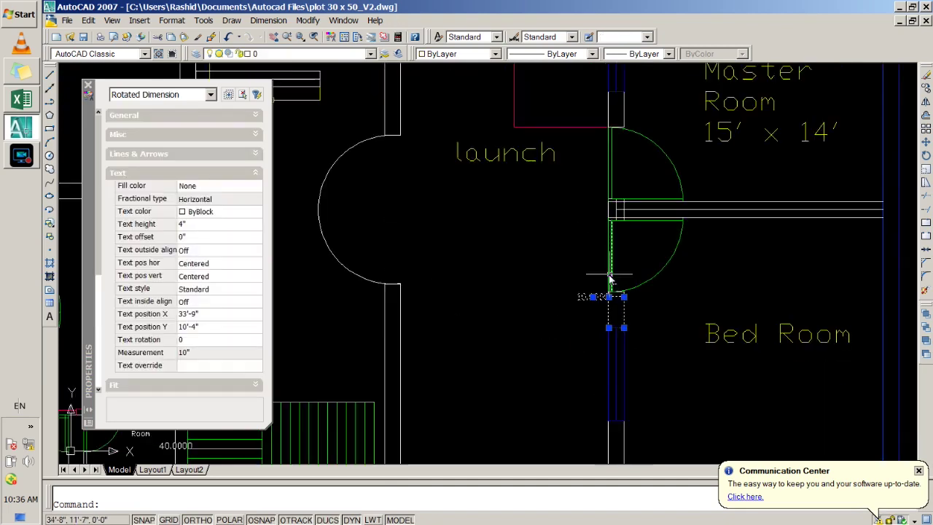
scroll(555, 268, down, 2)
scroll(556, 329, up, 2)
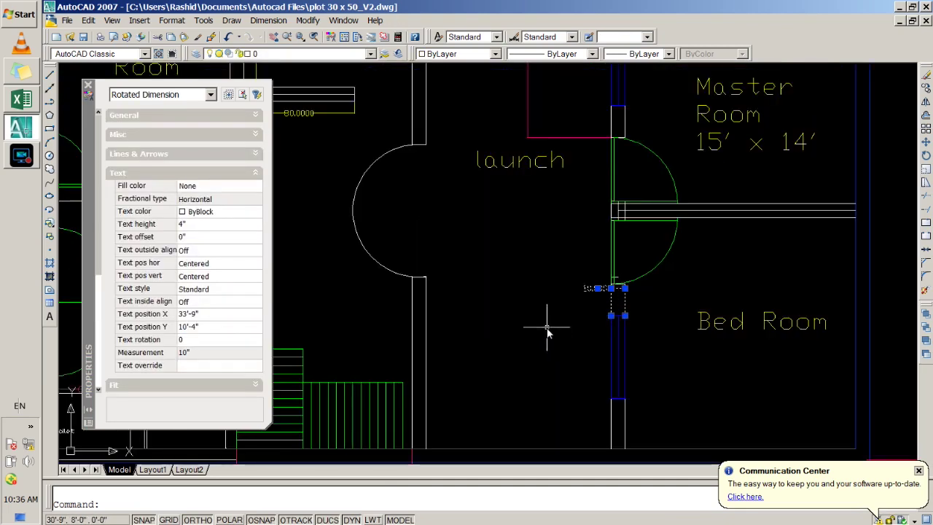
key(Escape)
Pan and zoom out to show the whole floor plan toward the Main Gate
scroll(559, 328, down, 2)
middle_drag(559, 333, 639, 219)
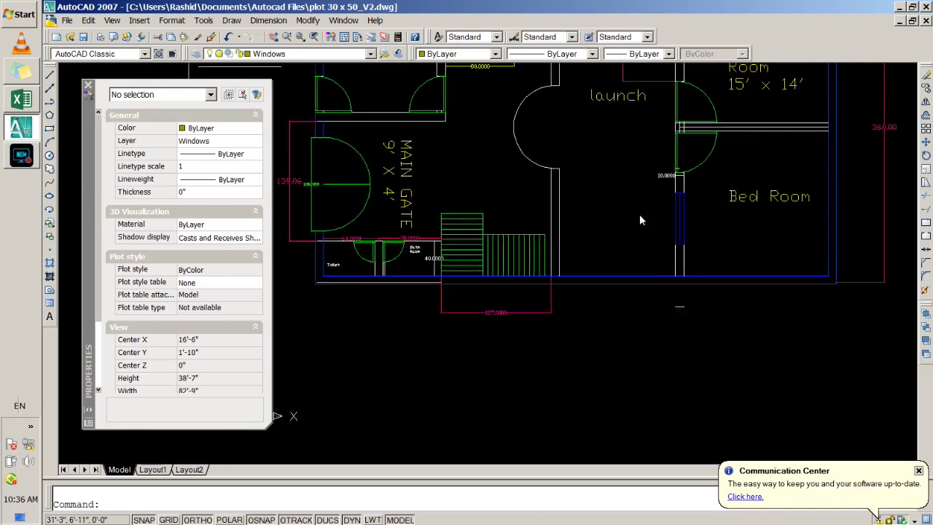
scroll(640, 219, down, 2)
mouse_move(592, 198)
middle_down()
mouse_move(595, 257)
mouse_move(466, 289)
middle_up()
scroll(442, 288, up, 2)
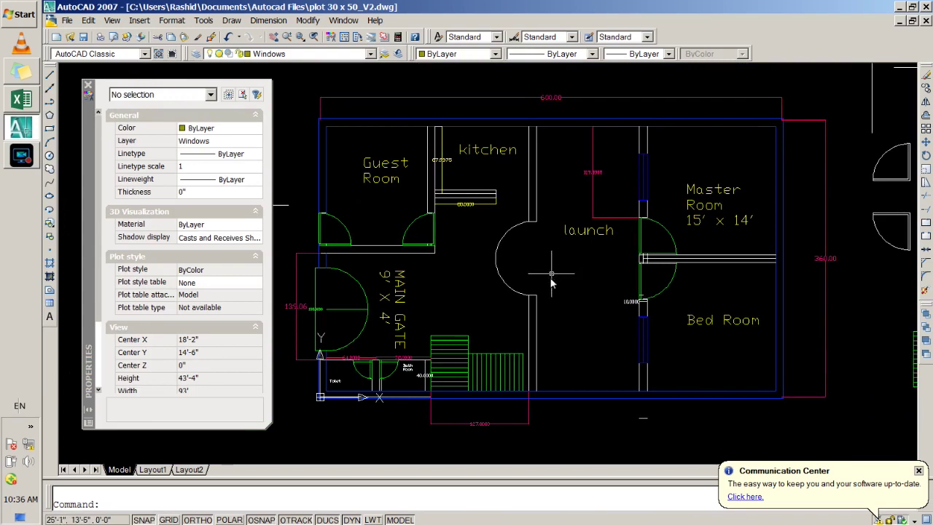
Add a stairs layer with colour 41 and return to the plan
click(195, 53)
click(209, 155)
text(stairs)
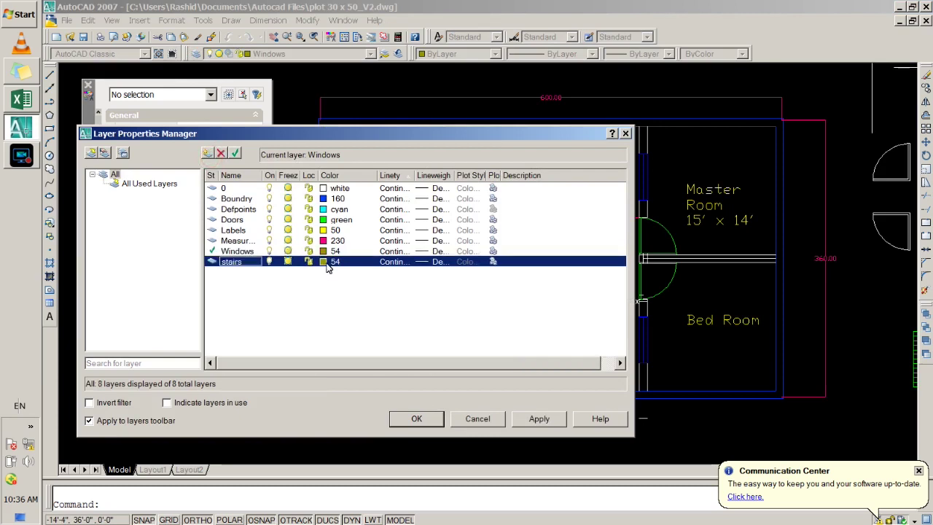
click(325, 261)
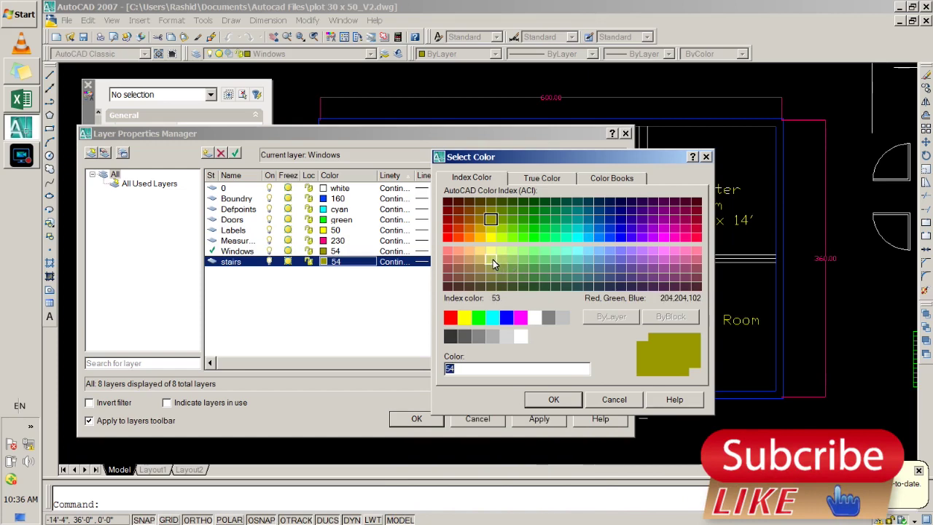
click(551, 400)
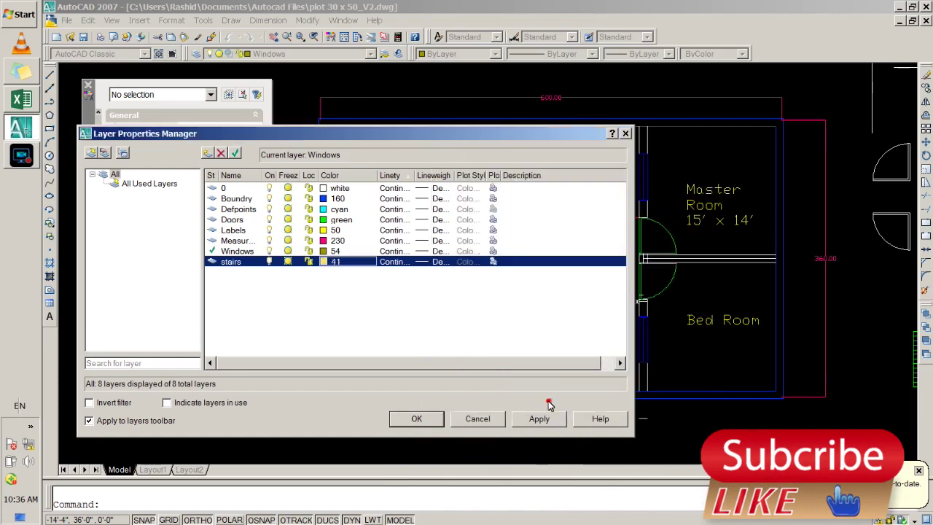
click(417, 419)
click(495, 364)
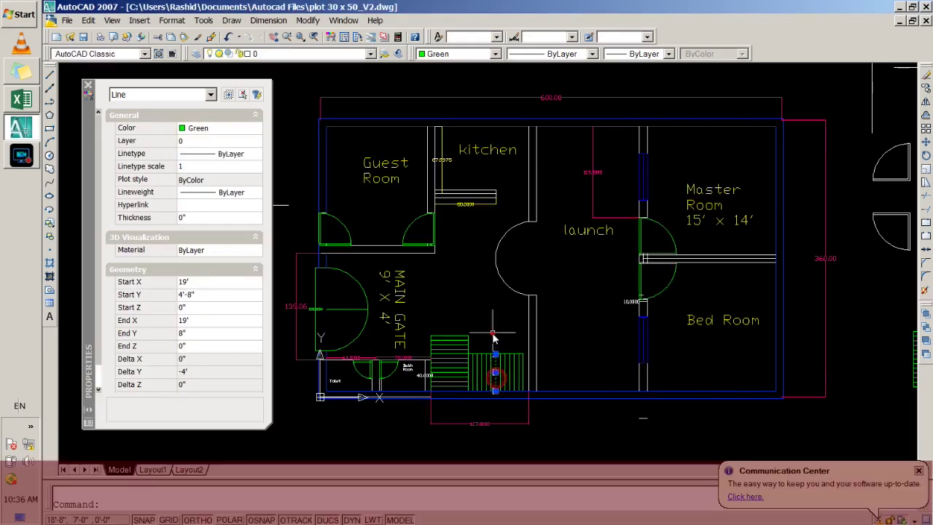
Crossing-select the 18 lines of the left stair flight
click(493, 337)
click(452, 324)
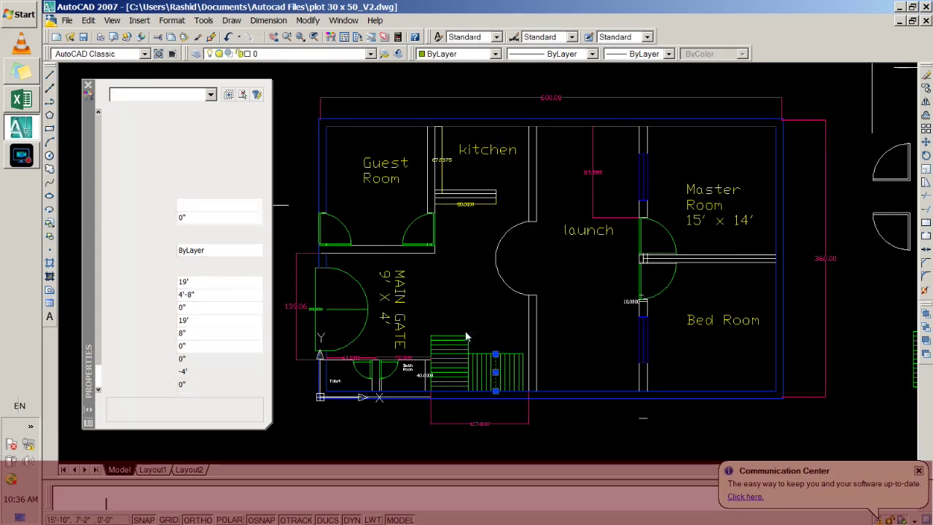
scroll(466, 337, up, 3)
scroll(442, 366, down, 2)
scroll(450, 358, up, 2)
scroll(447, 343, up, 1)
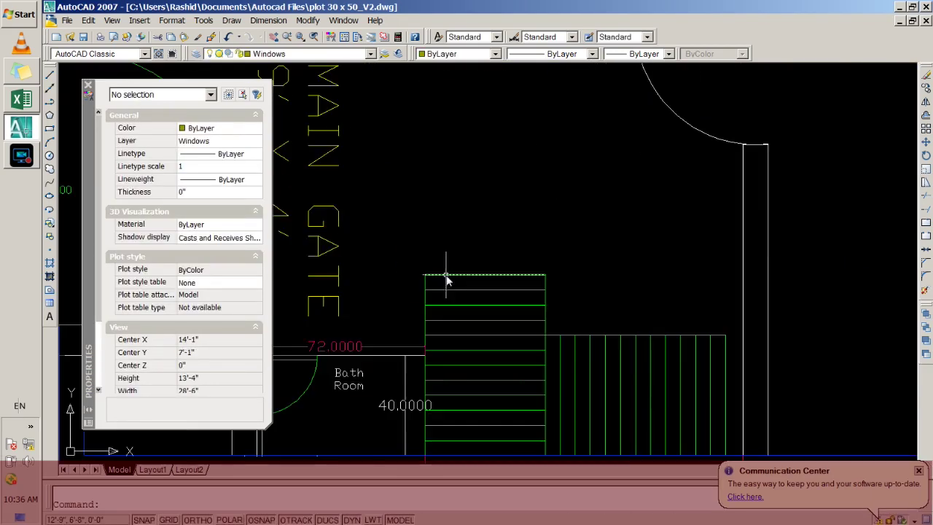
scroll(448, 280, down, 2)
click(458, 258)
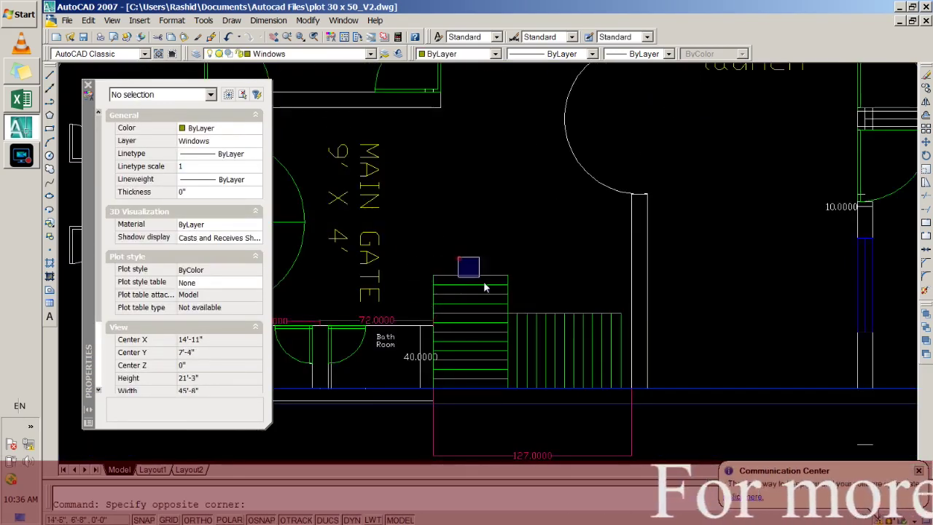
click(591, 376)
click(562, 279)
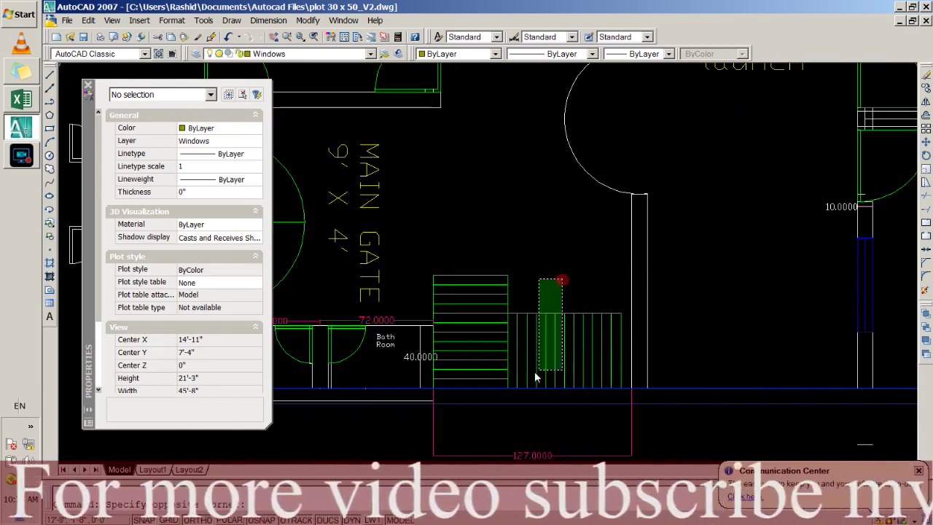
click(463, 384)
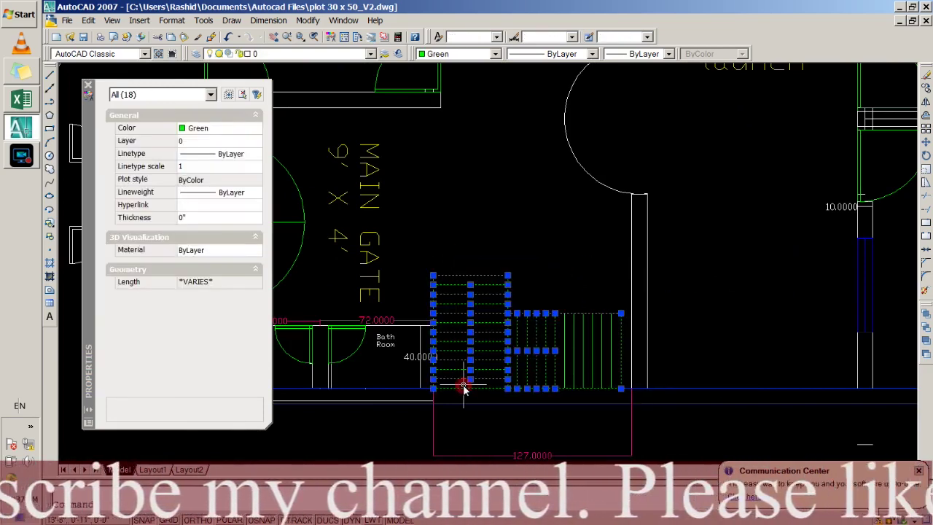
Add the right-hand stair lines and move all of them to the stairs layer
click(598, 294)
click(567, 388)
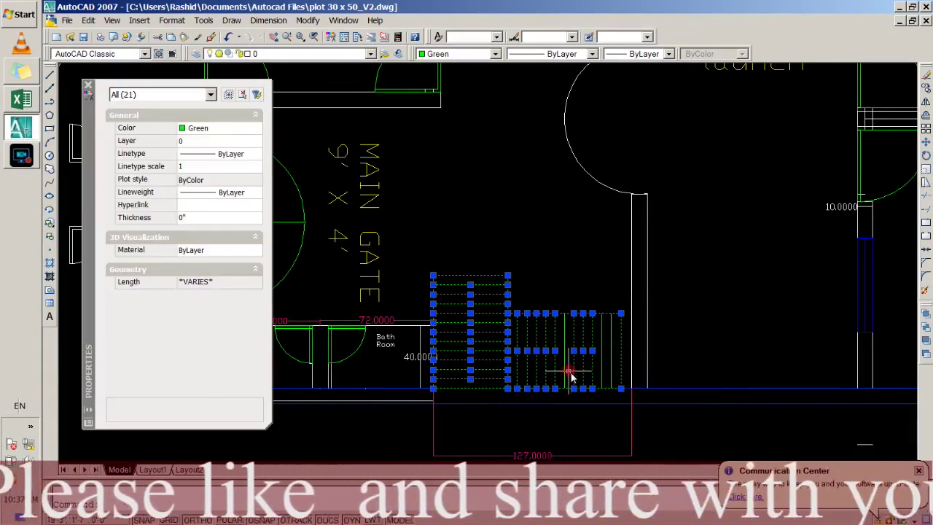
click(619, 299)
click(609, 329)
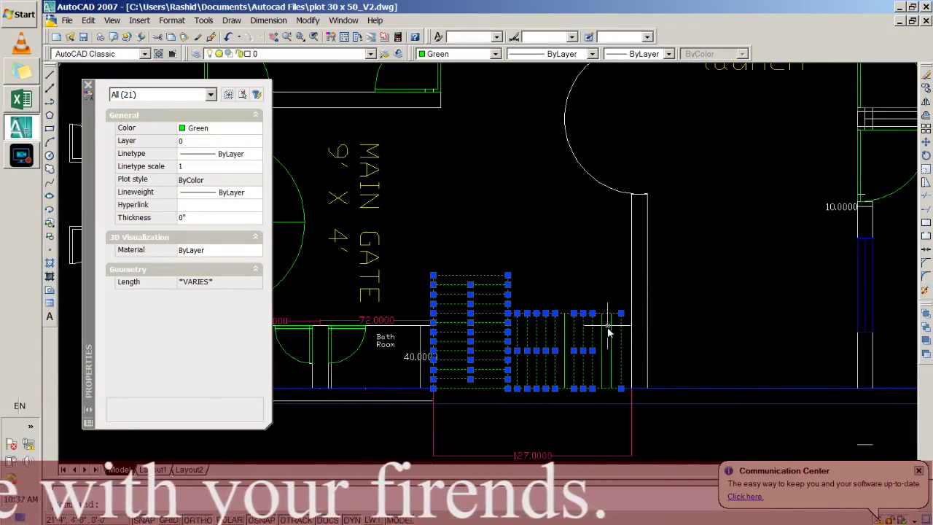
click(605, 334)
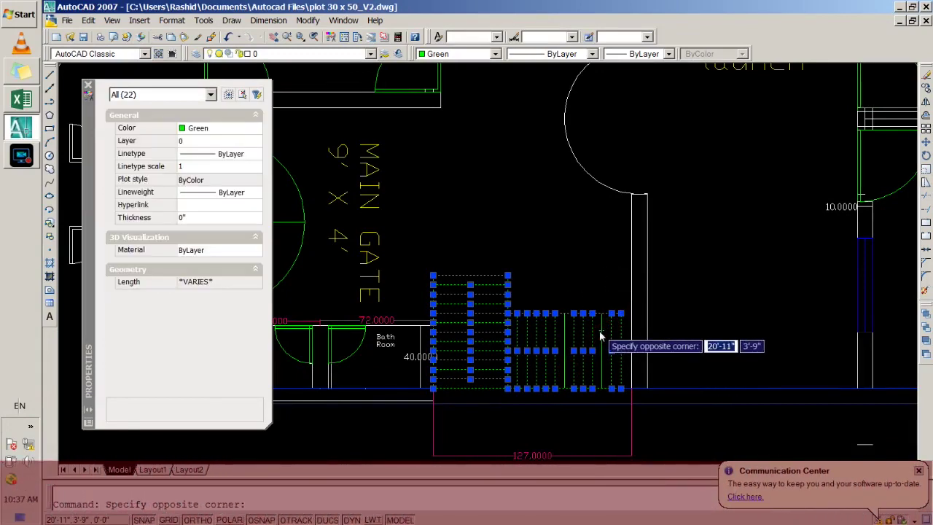
click(596, 333)
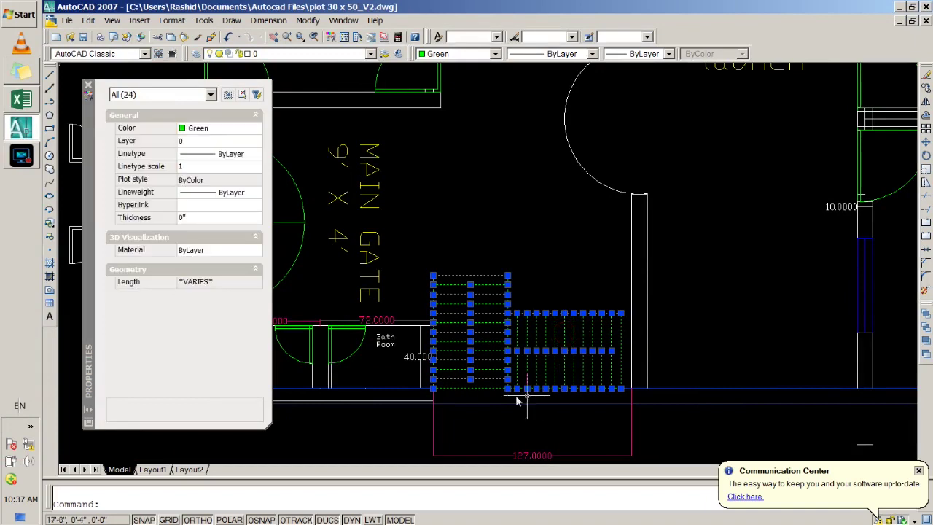
click(267, 57)
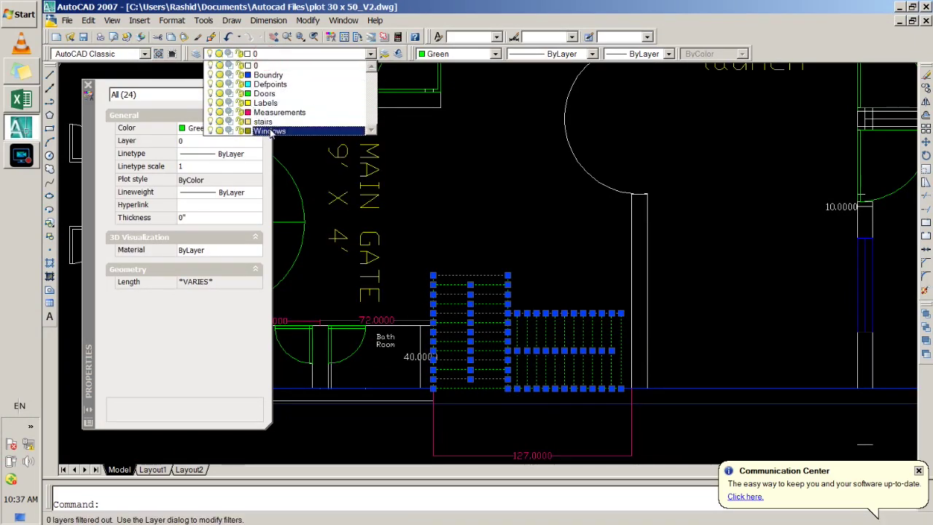
click(306, 130)
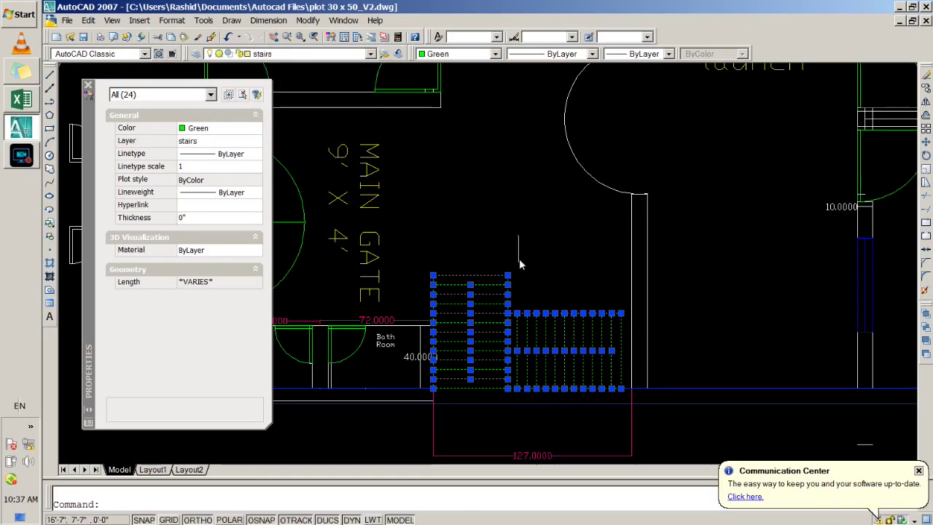
click(514, 223)
Clear the stair-line selection and close the Properties palette
key(Escape)
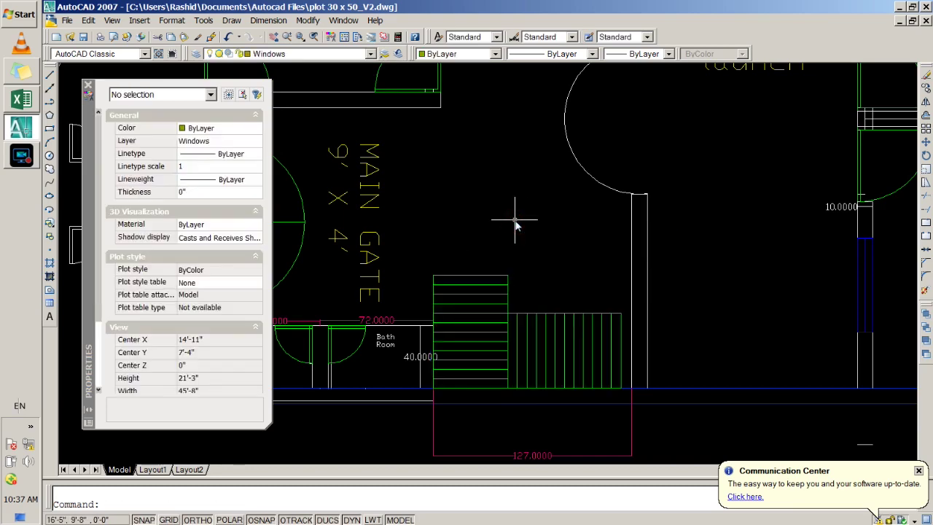
scroll(515, 228, down, 1)
scroll(559, 312, down, 1)
scroll(565, 364, down, 2)
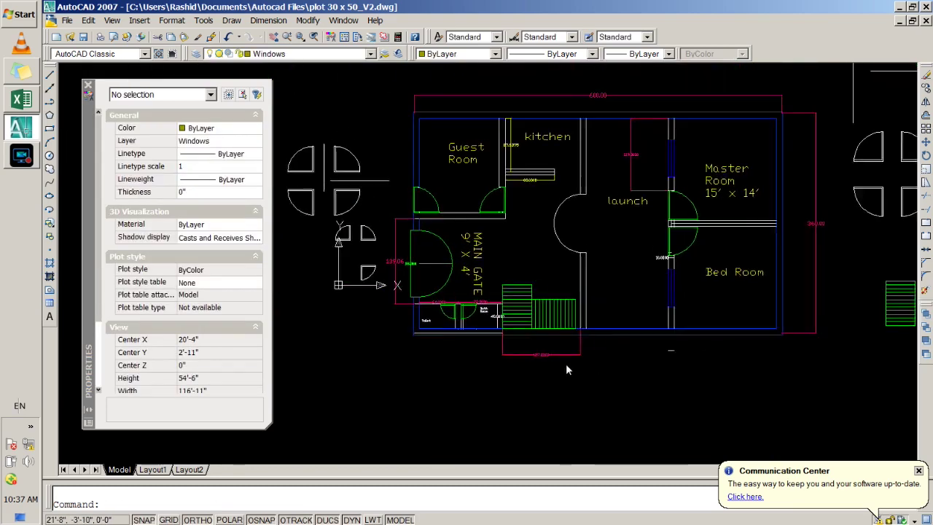
scroll(566, 364, down, 1)
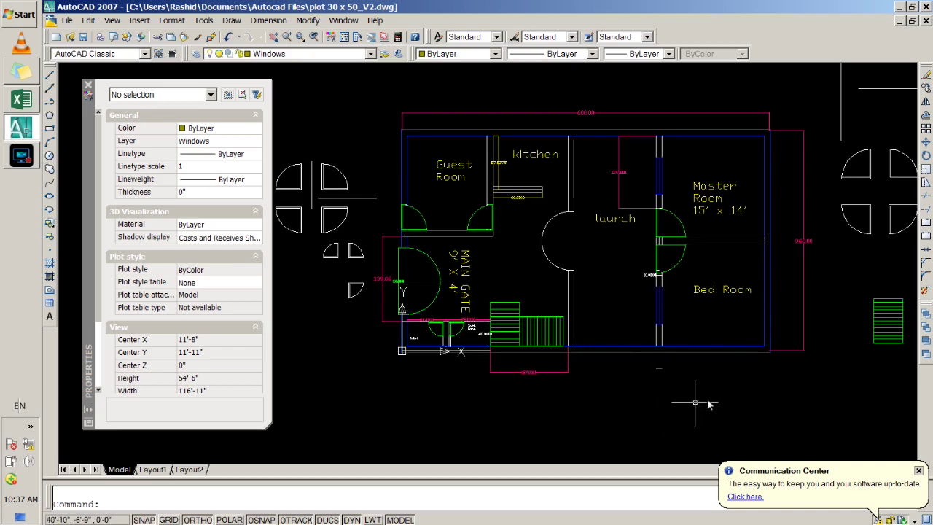
scroll(802, 237, up, 2)
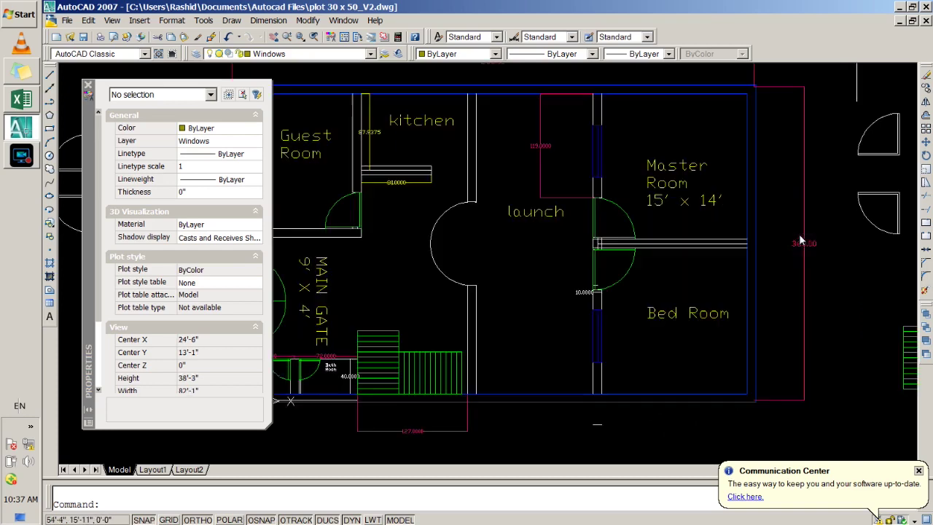
click(88, 86)
Zoom and pan so the floor plan fills the screen, then open Layer Properties Manager
scroll(447, 262, down, 1)
scroll(380, 272, down, 1)
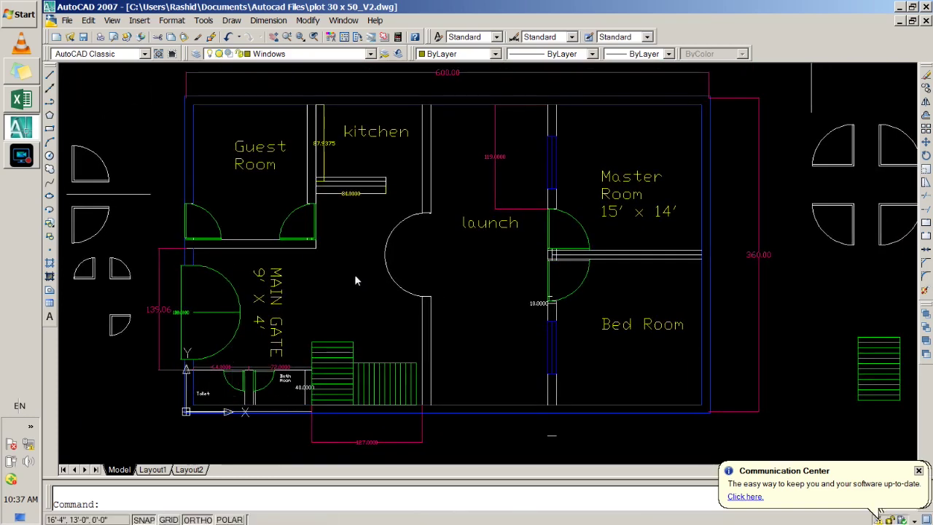
scroll(354, 274, down, 1)
scroll(353, 203, down, 2)
scroll(251, 332, up, 1)
scroll(255, 323, up, 1)
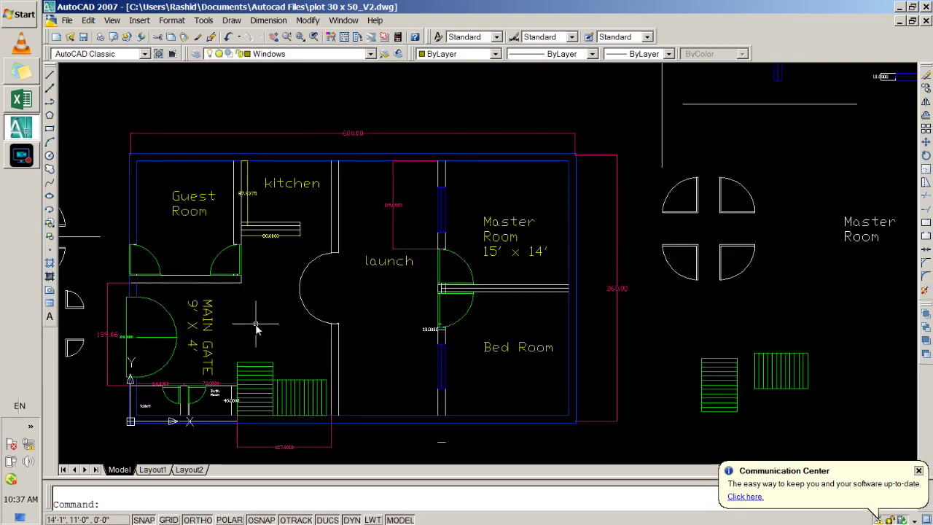
scroll(264, 310, up, 1)
scroll(265, 310, up, 1)
scroll(328, 287, down, 1)
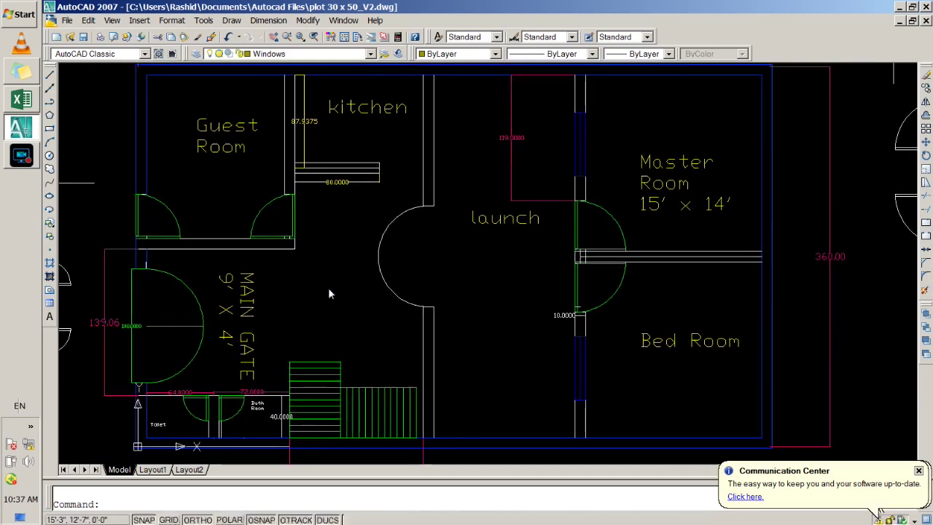
scroll(183, 77, down, 1)
scroll(242, 179, down, 2)
scroll(266, 321, up, 3)
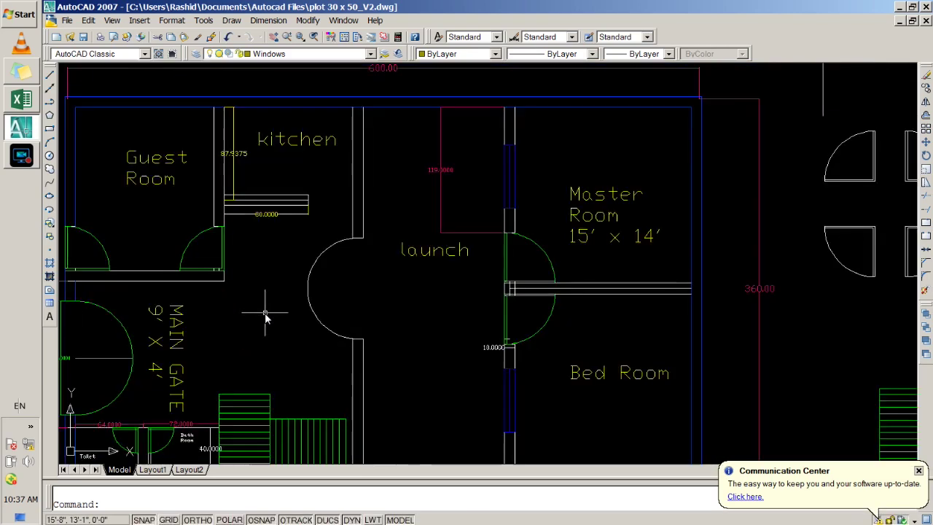
middle_drag(267, 317, 348, 294)
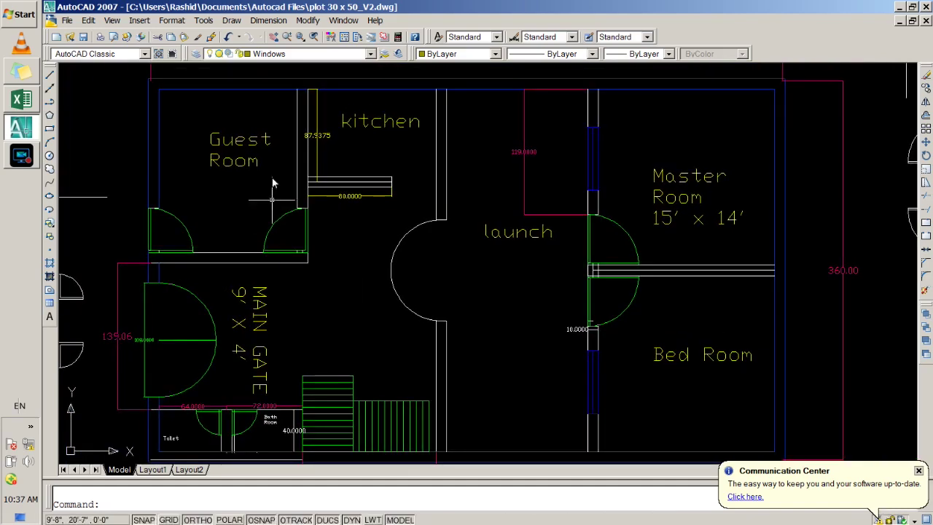
click(196, 54)
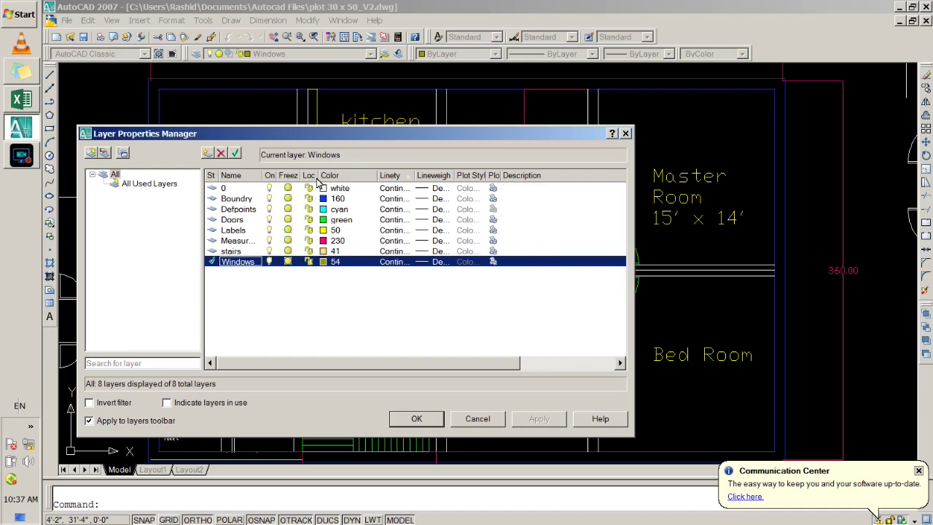
Rearrange the Layer Properties Manager window and its Lock and Color columns
drag(351, 186, 346, 185)
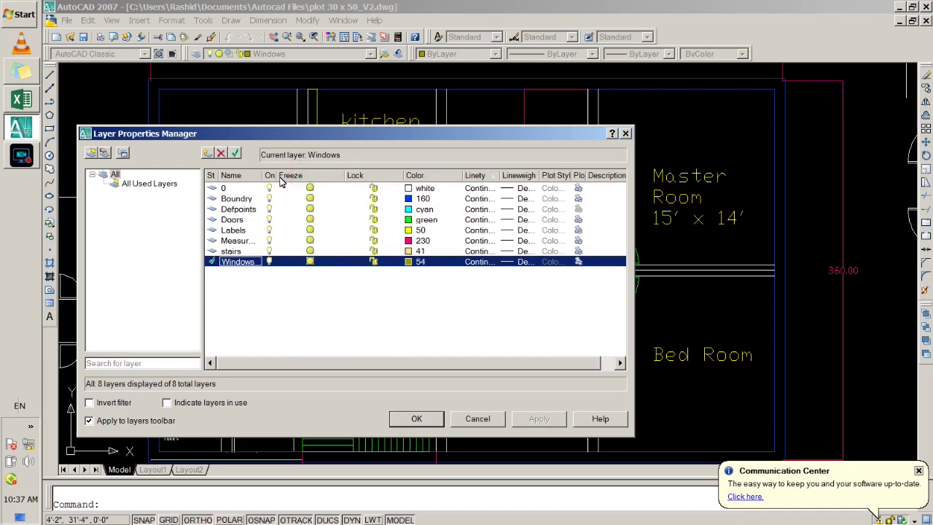
drag(318, 137, 523, 140)
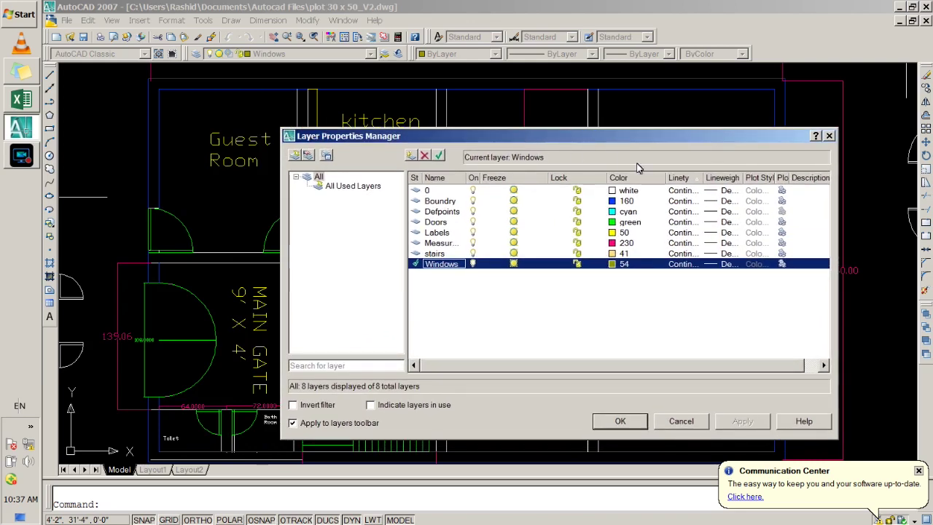
drag(654, 183, 655, 182)
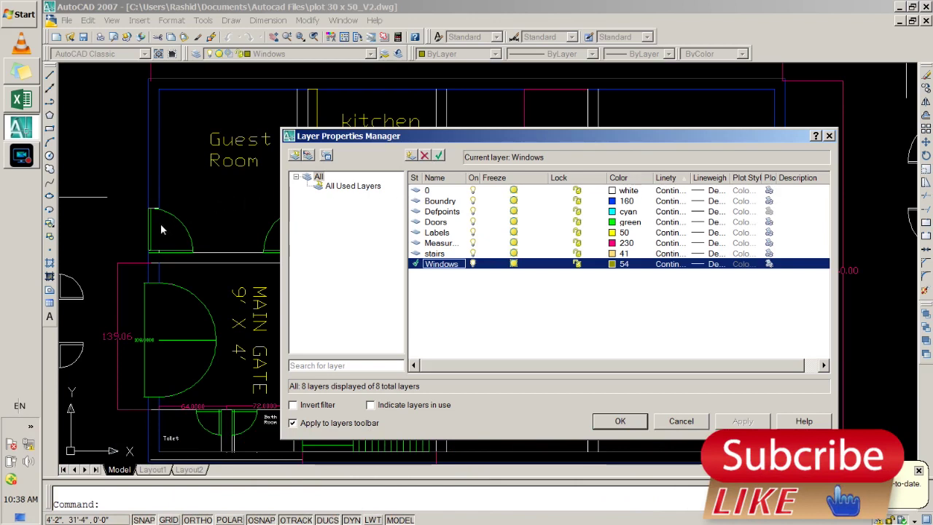
Lock the Doors layer and apply the change
click(455, 222)
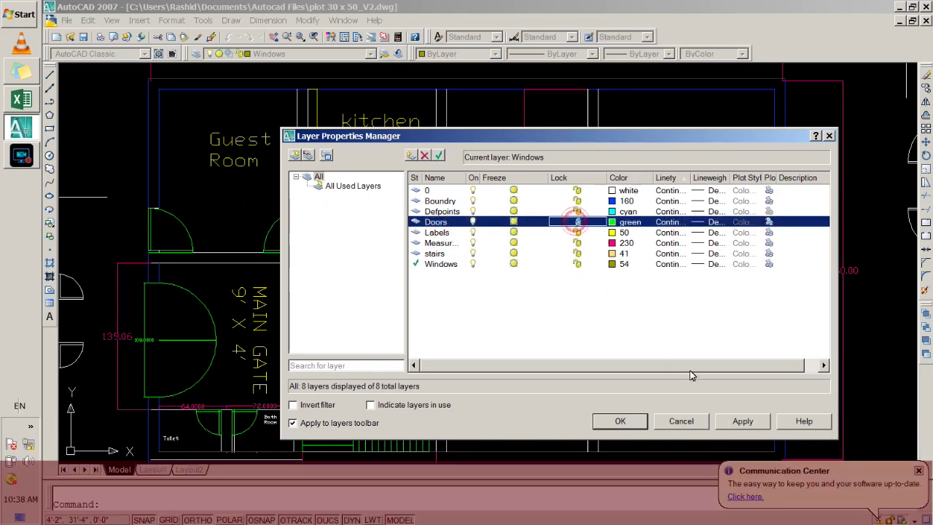
click(742, 420)
click(620, 421)
click(167, 210)
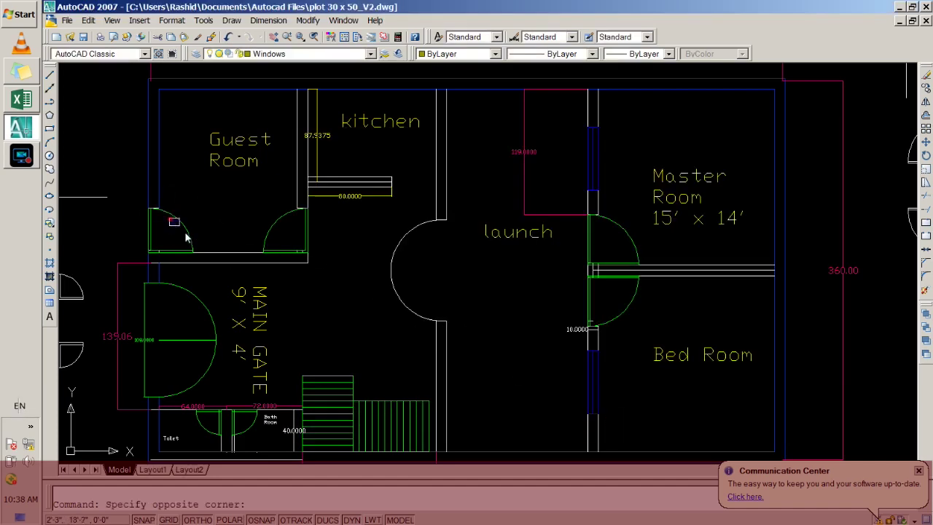
click(240, 241)
click(276, 226)
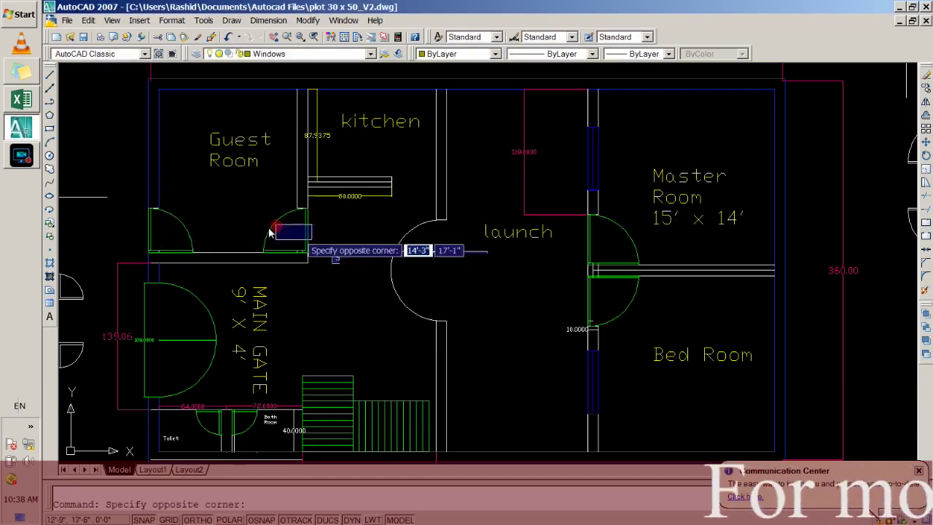
click(246, 215)
click(310, 240)
click(260, 224)
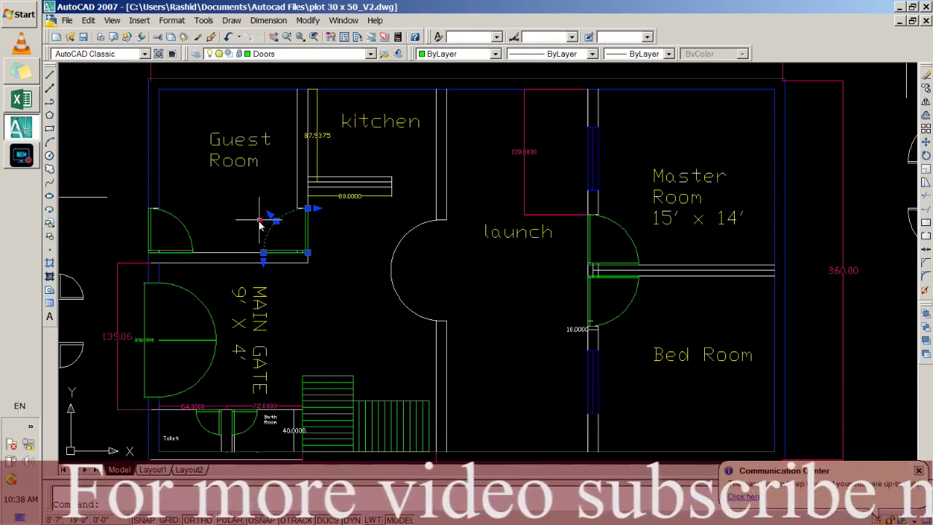
click(241, 214)
click(306, 232)
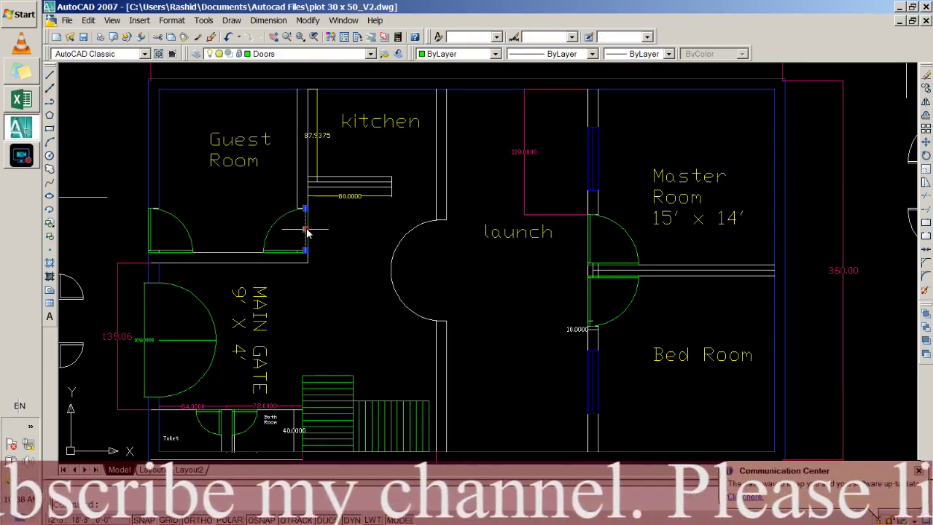
key(Escape)
text(m)
key(Return)
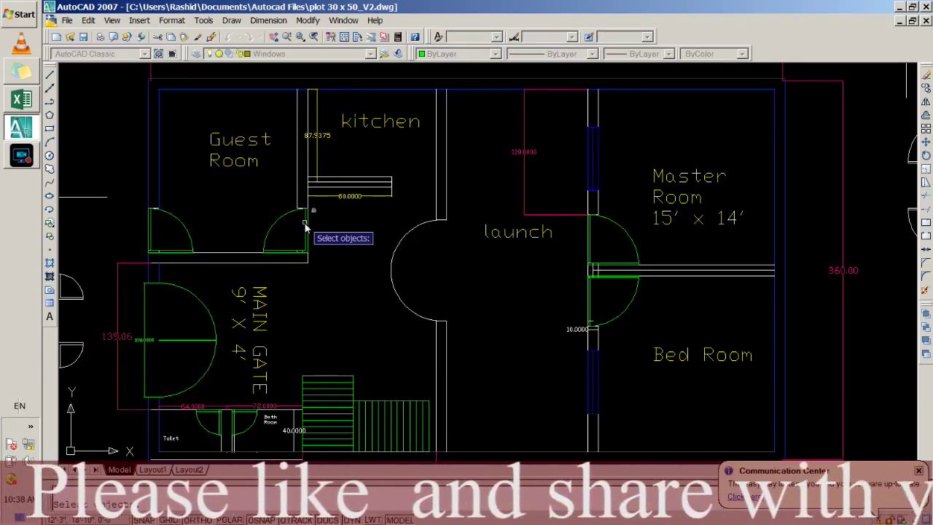
scroll(305, 227, up, 4)
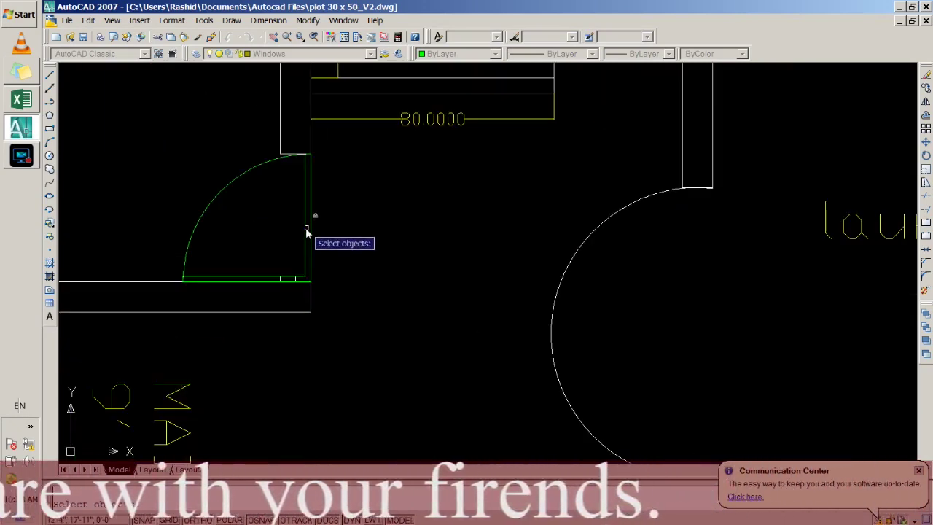
click(307, 226)
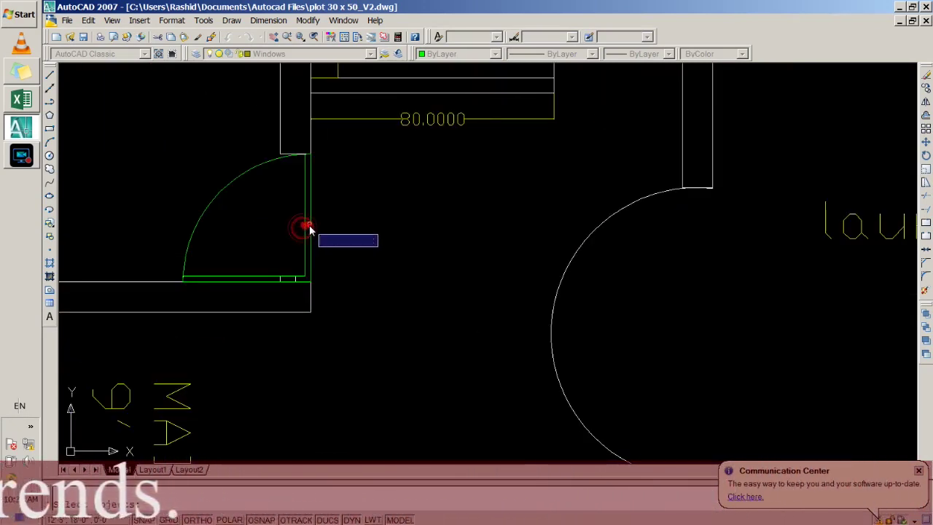
click(237, 185)
click(233, 182)
click(206, 179)
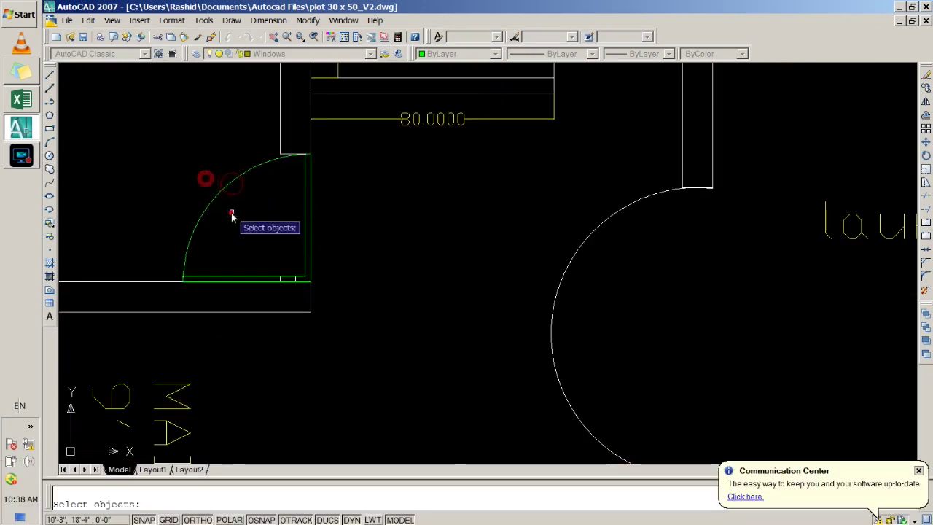
right_click(255, 224)
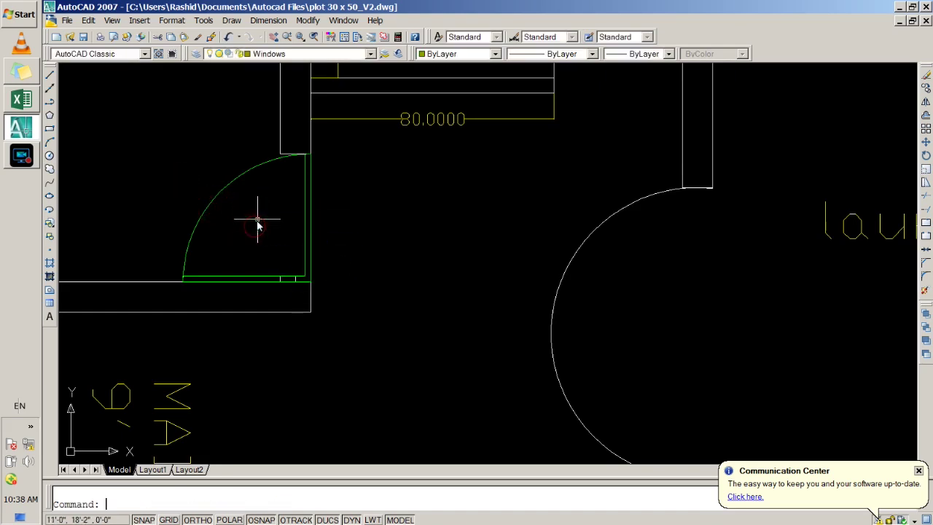
click(230, 196)
click(218, 194)
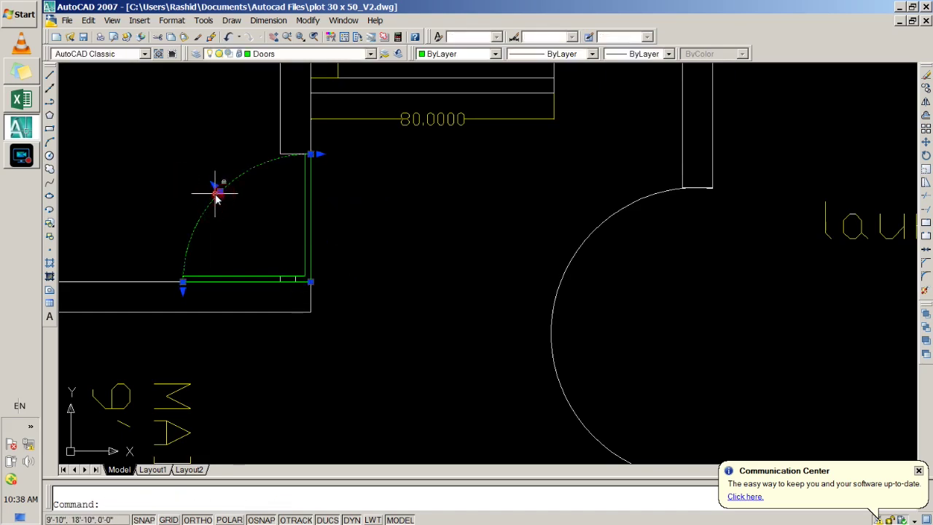
key(Escape)
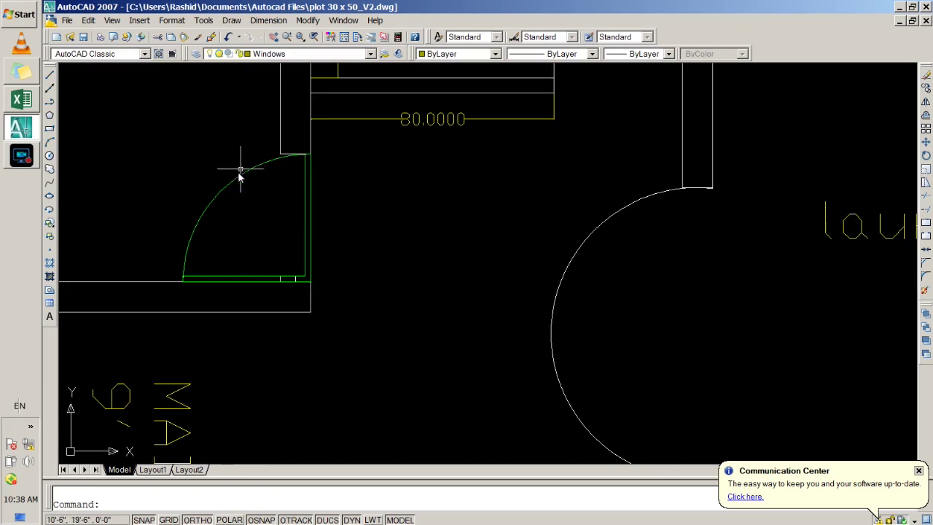
click(233, 182)
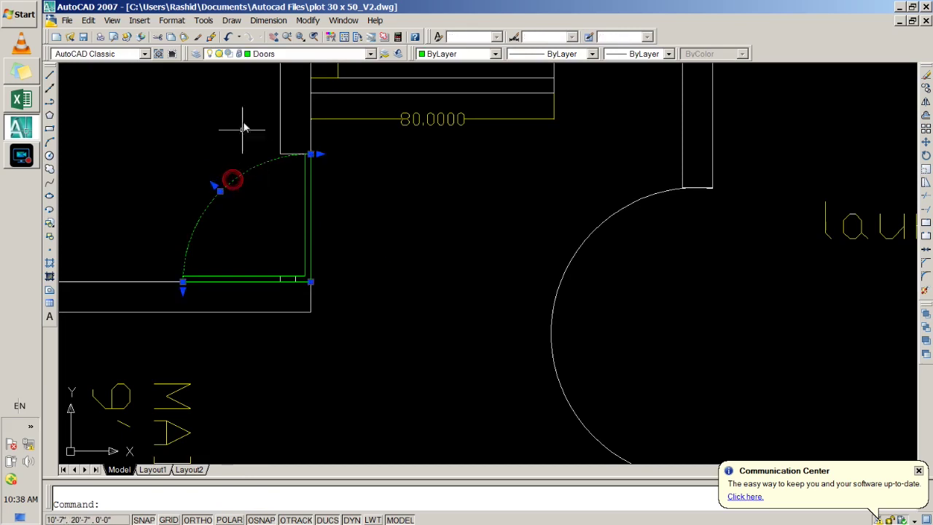
click(239, 56)
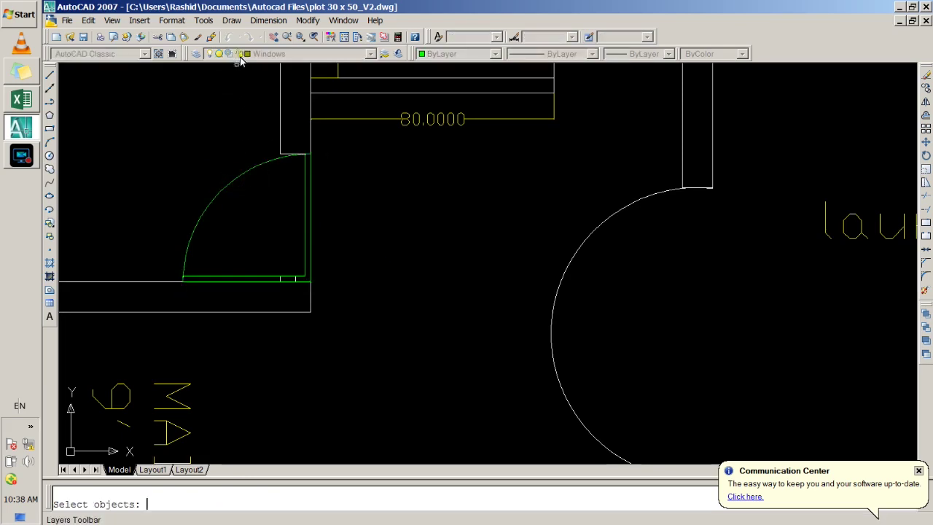
key(Escape)
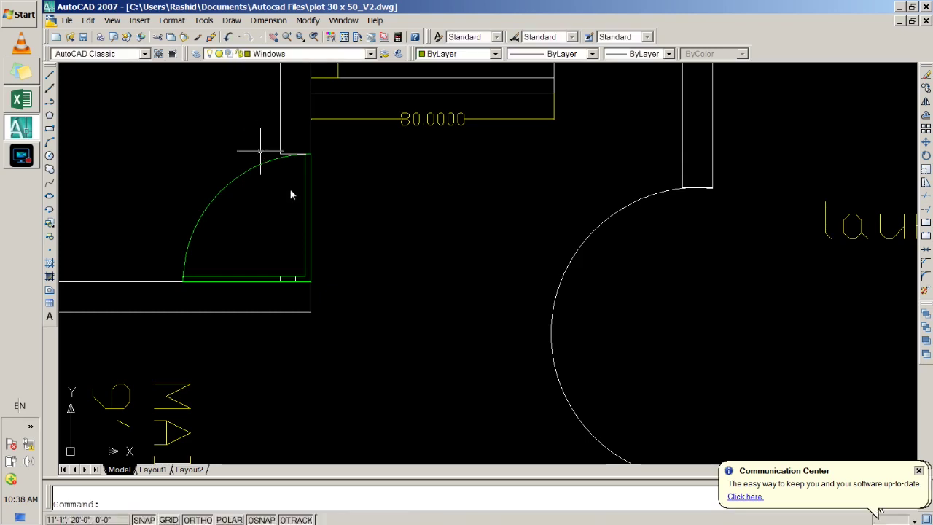
scroll(292, 194, down, 2)
middle_drag(264, 214, 378, 255)
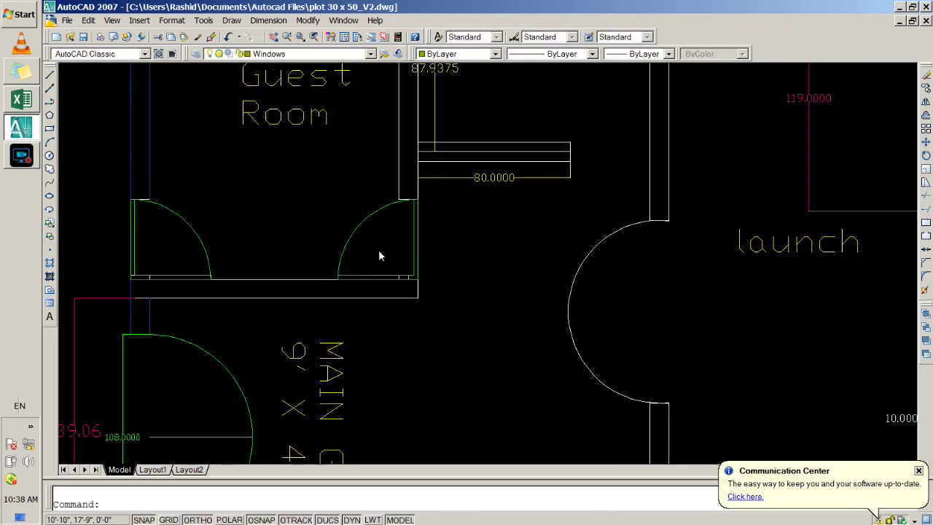
click(440, 236)
click(360, 151)
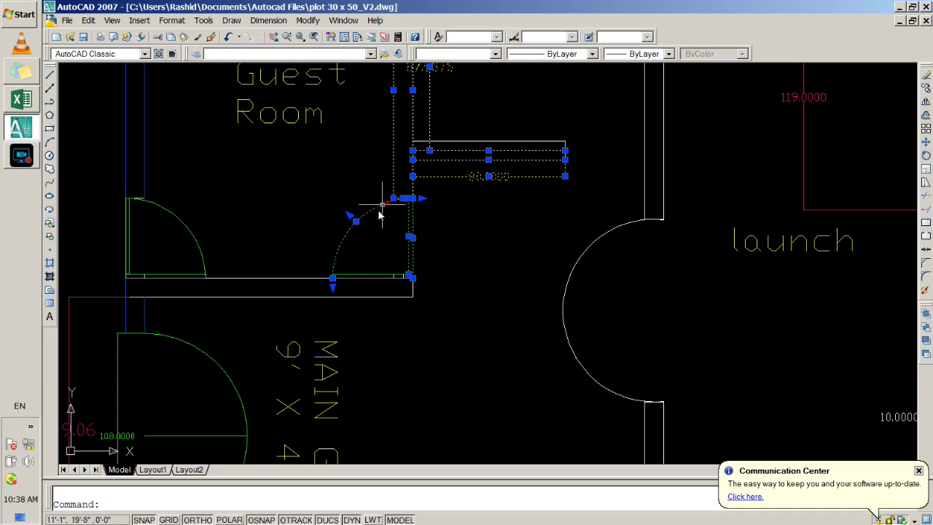
ctrl+drag(381, 209, 175, 257)
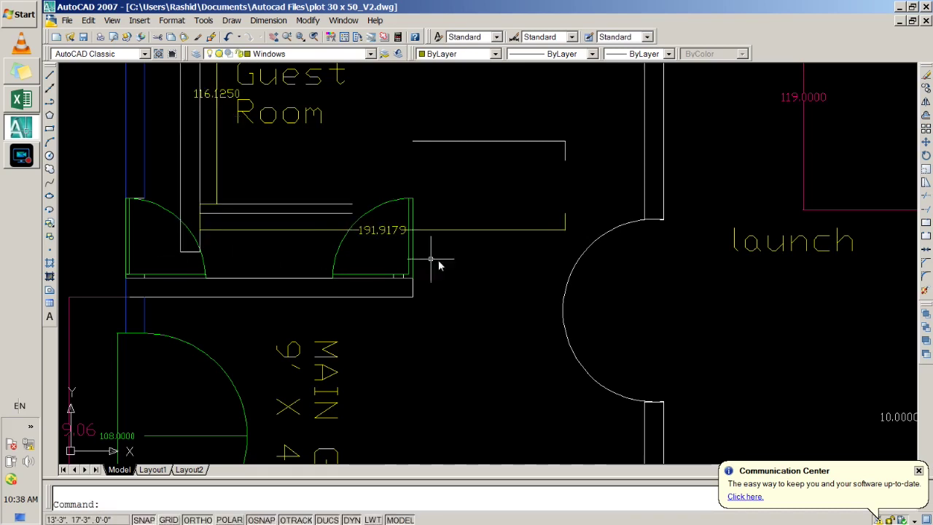
key(ctrl+z)
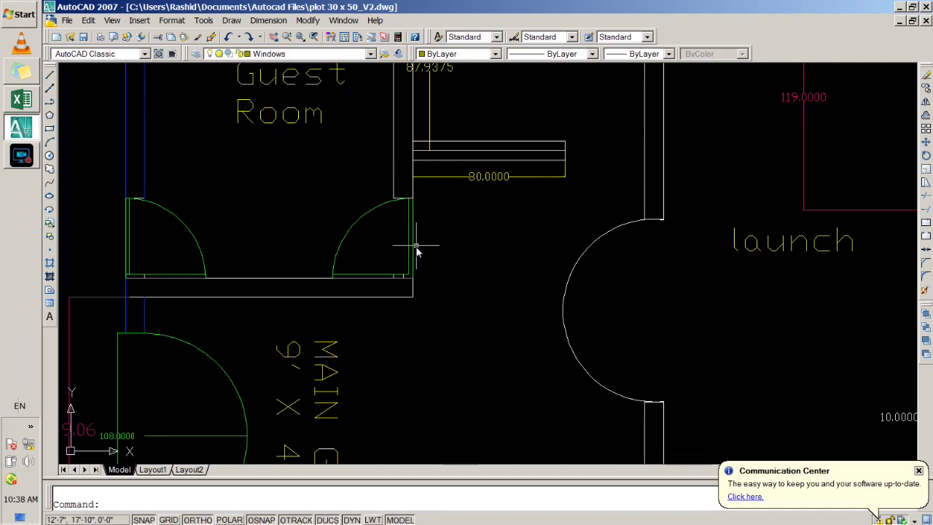
scroll(425, 257, down, 2)
scroll(425, 256, down, 2)
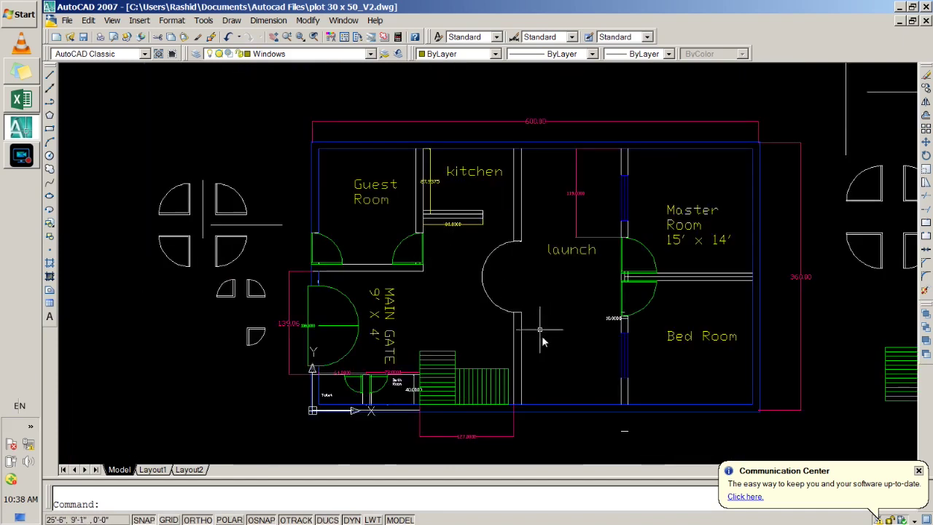
middle_drag(542, 333, 477, 331)
scroll(478, 331, down, 1)
scroll(478, 324, up, 2)
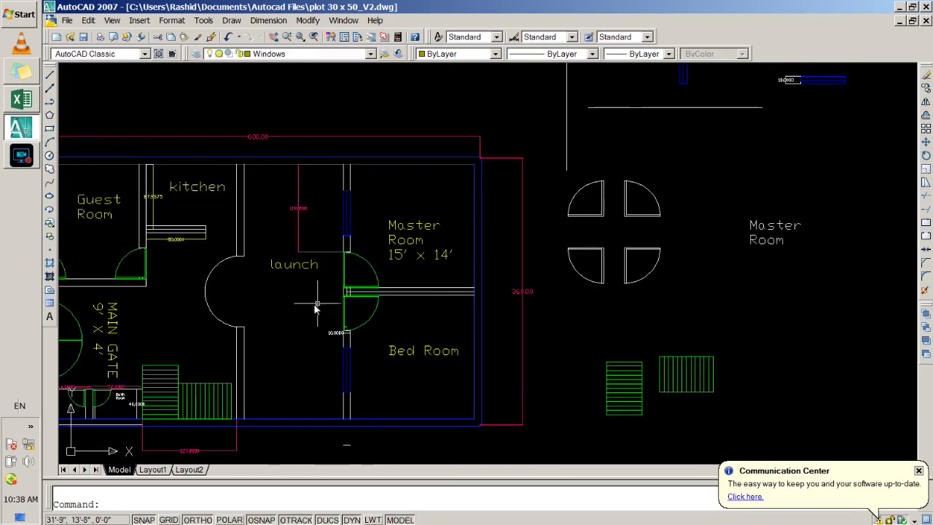
middle_drag(251, 297, 473, 296)
click(422, 173)
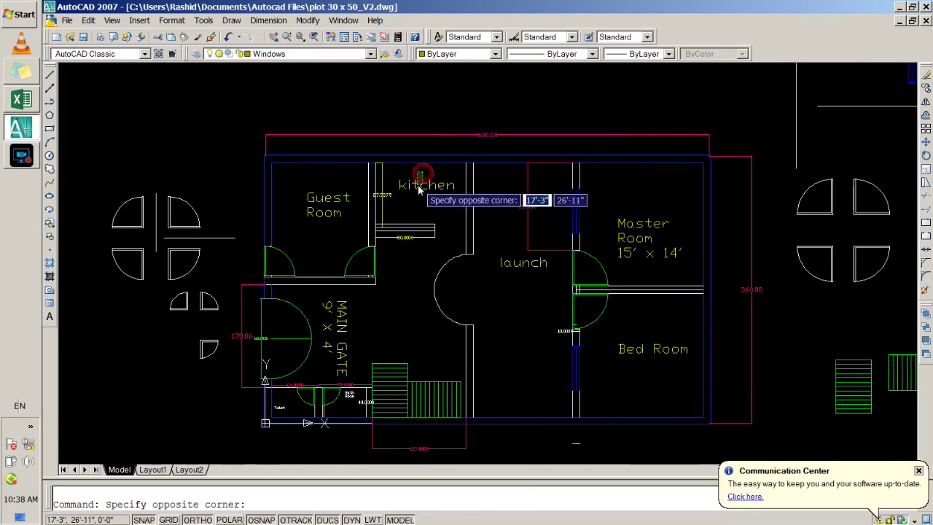
key(Escape)
click(195, 56)
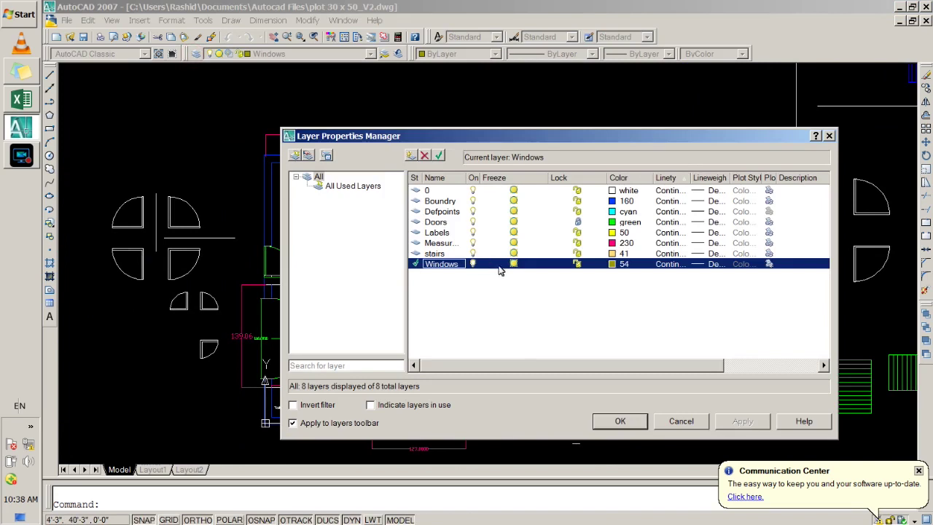
click(513, 266)
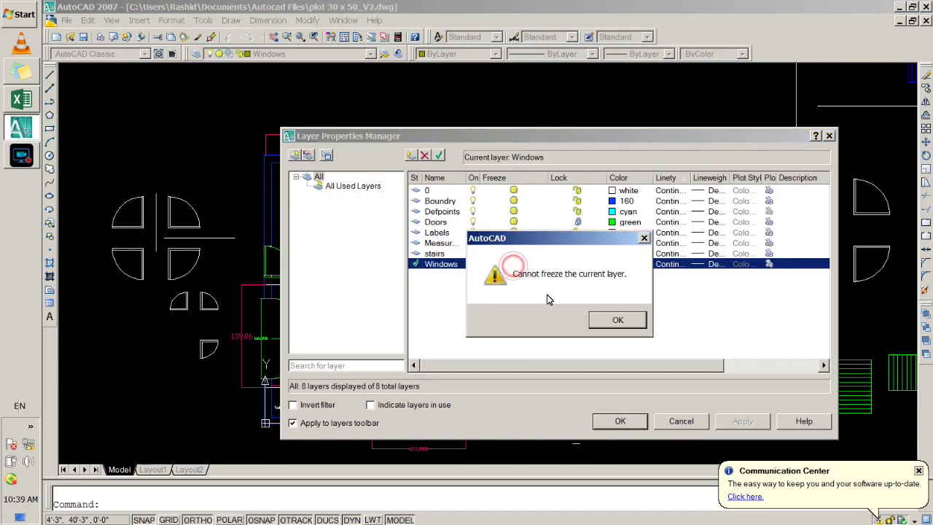
click(616, 321)
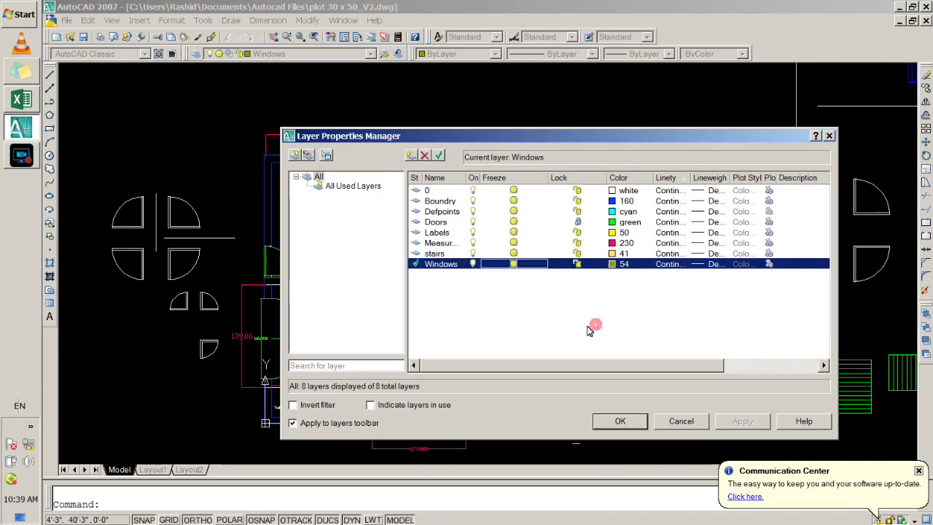
click(579, 224)
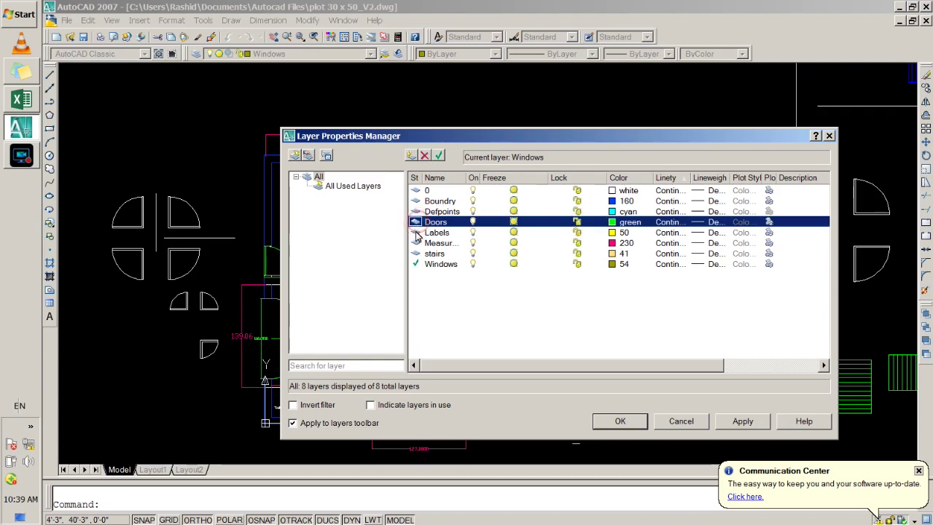
click(576, 223)
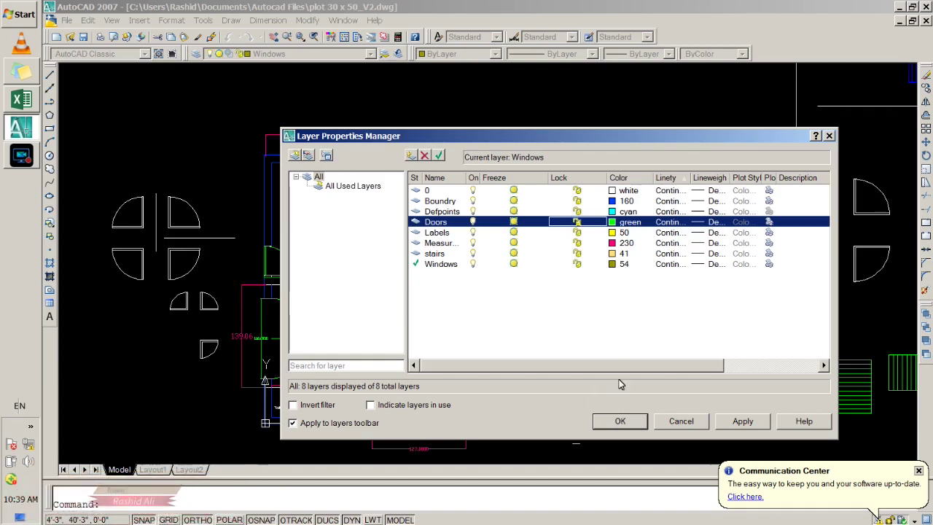
drag(630, 364, 643, 365)
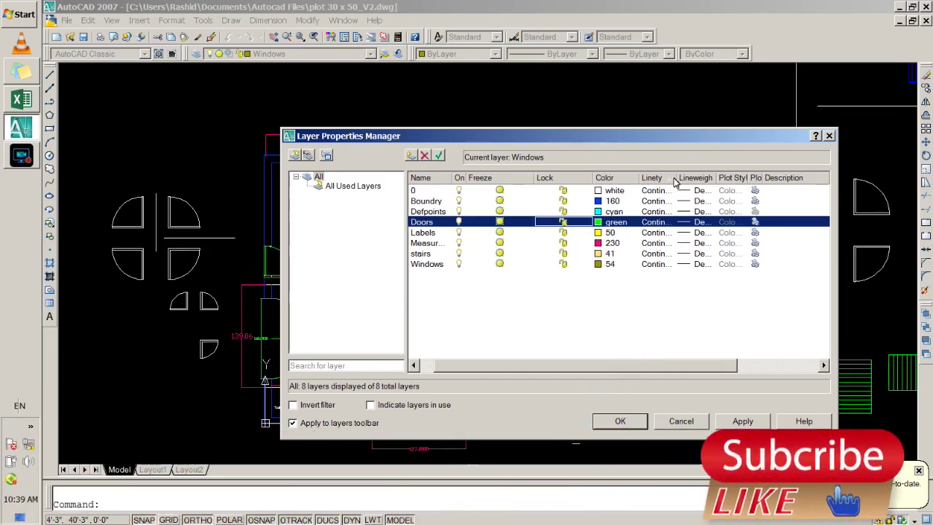
drag(678, 184, 718, 184)
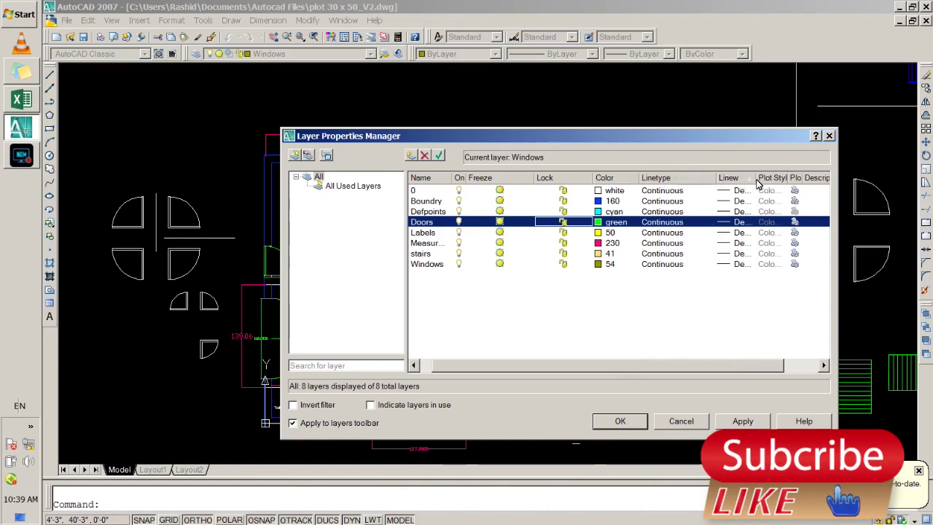
drag(756, 180, 790, 180)
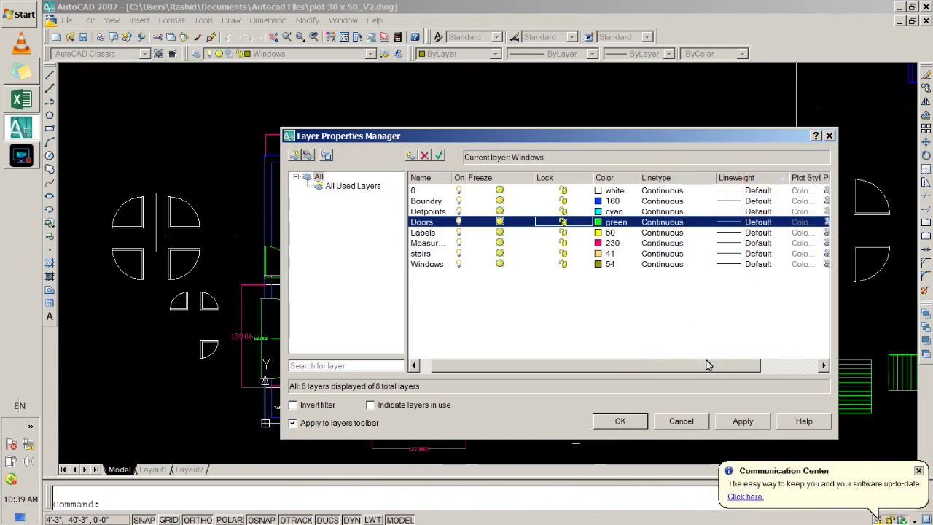
drag(705, 364, 784, 339)
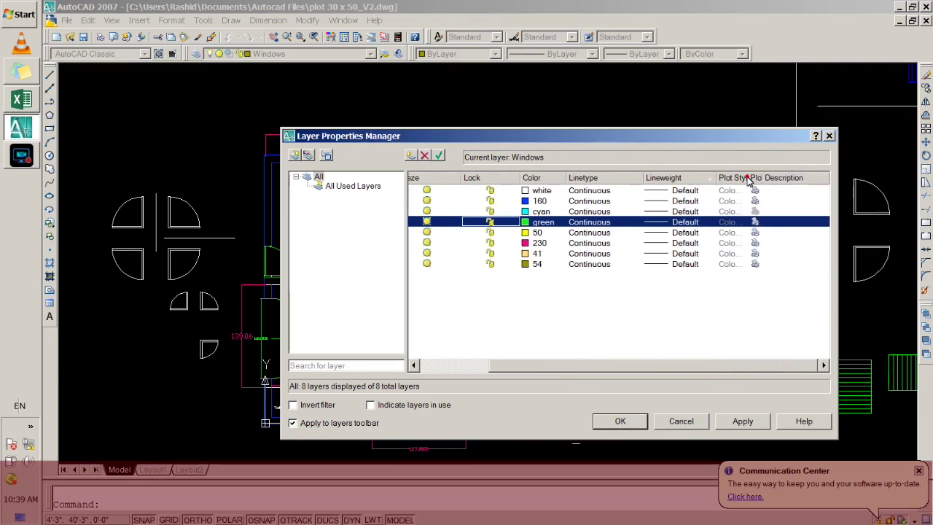
drag(763, 179, 793, 178)
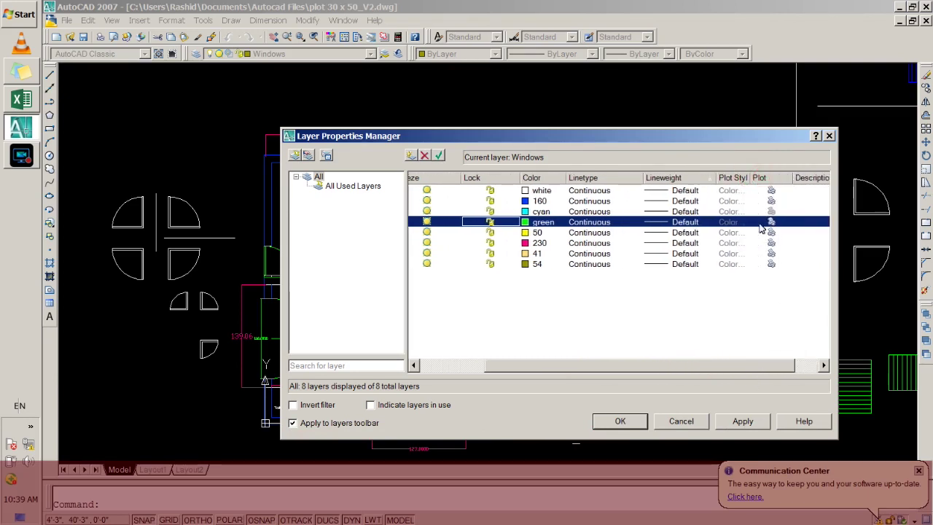
click(772, 264)
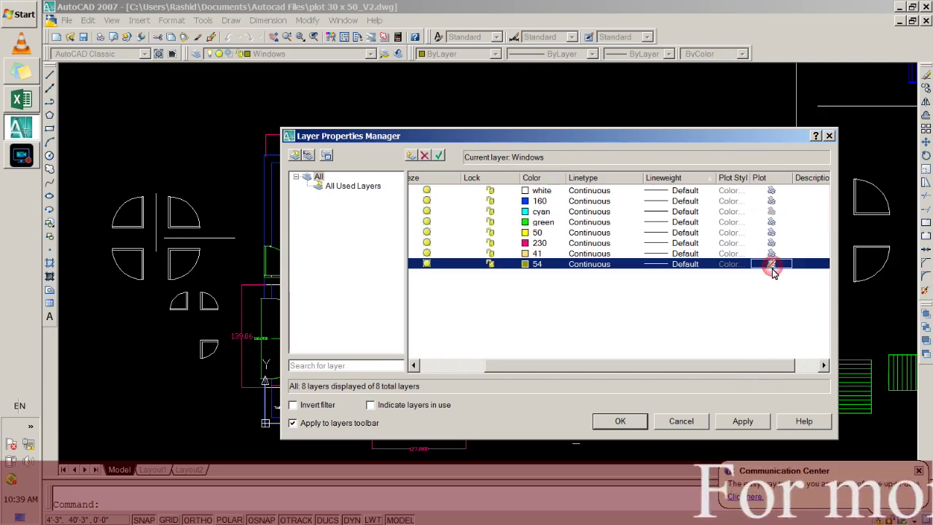
click(772, 253)
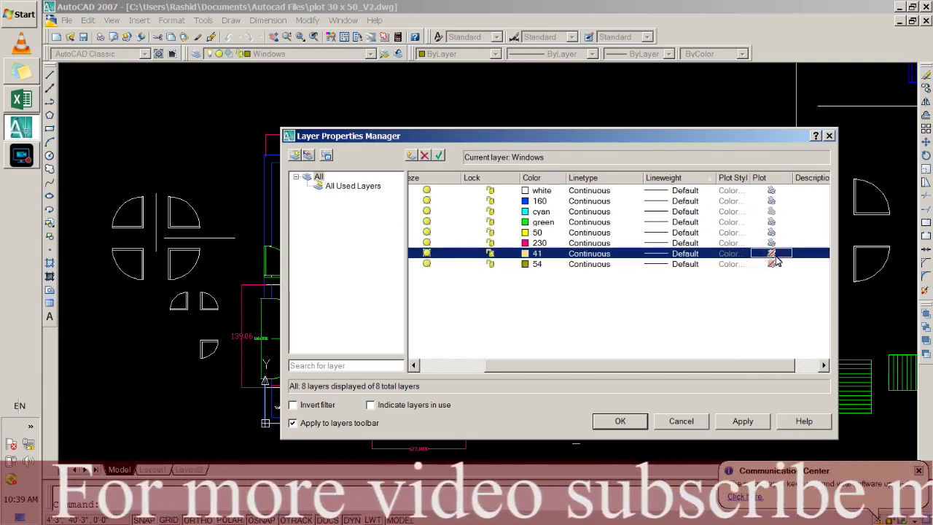
click(772, 253)
click(772, 264)
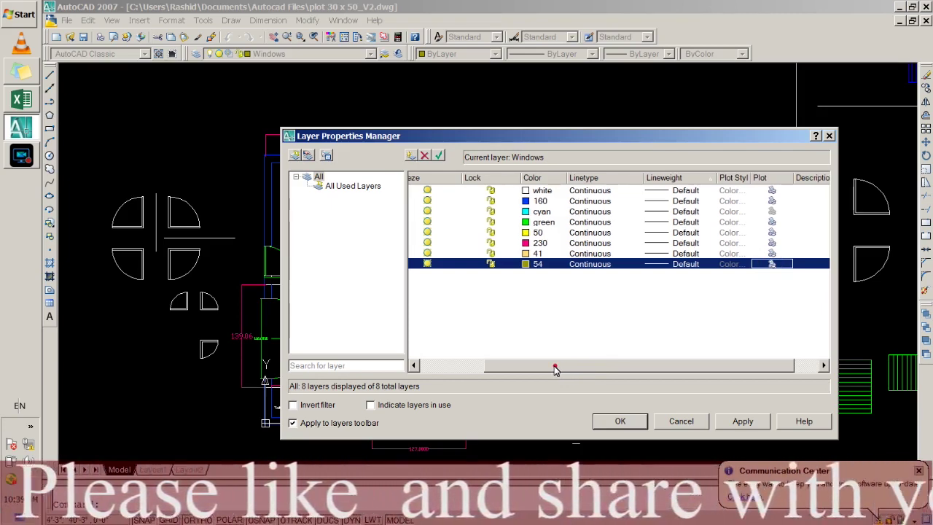
drag(554, 369, 482, 367)
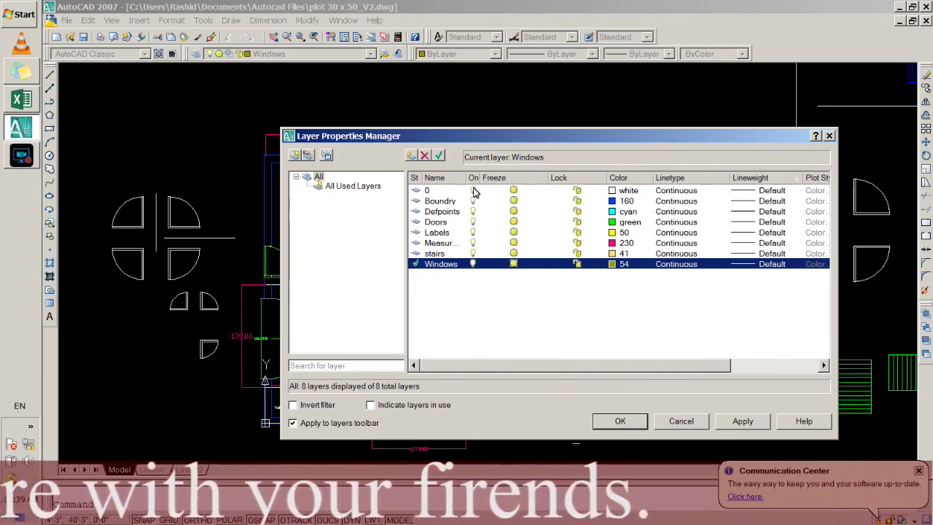
click(472, 190)
drag(464, 143, 698, 124)
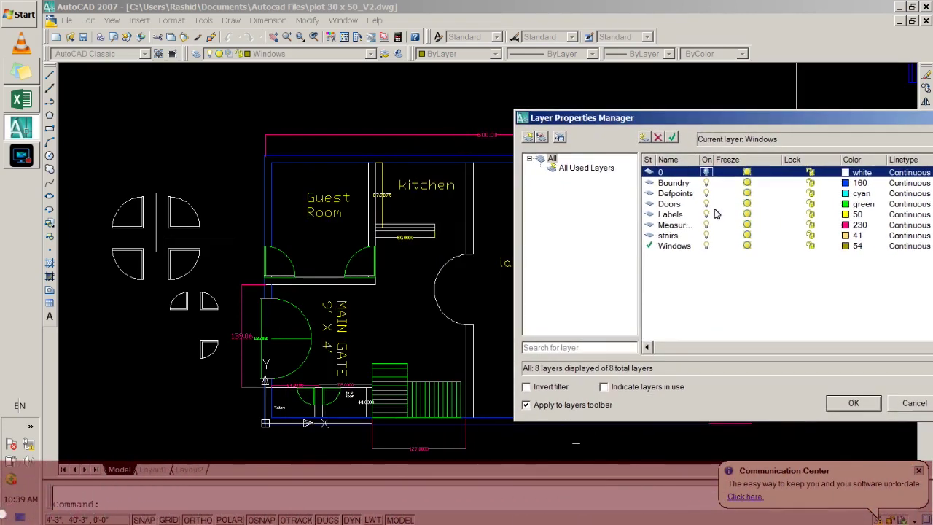
click(671, 204)
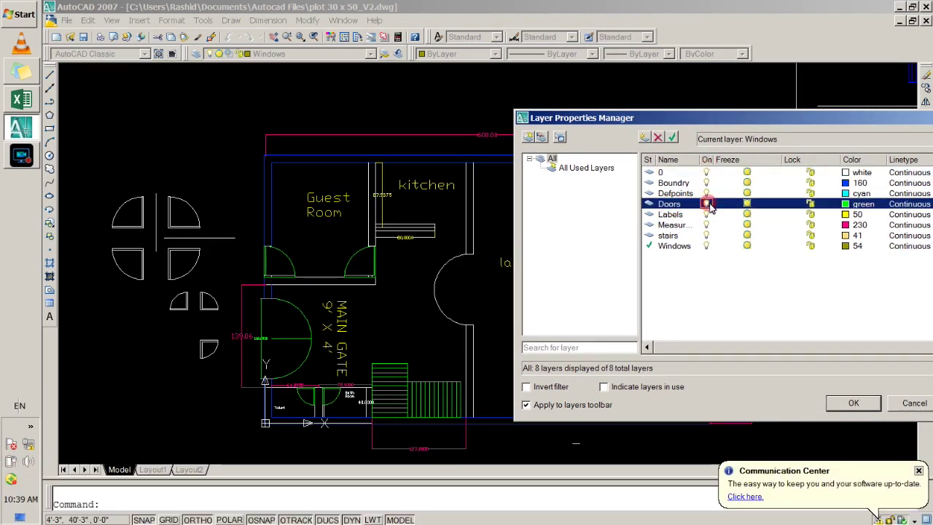
click(707, 204)
click(706, 214)
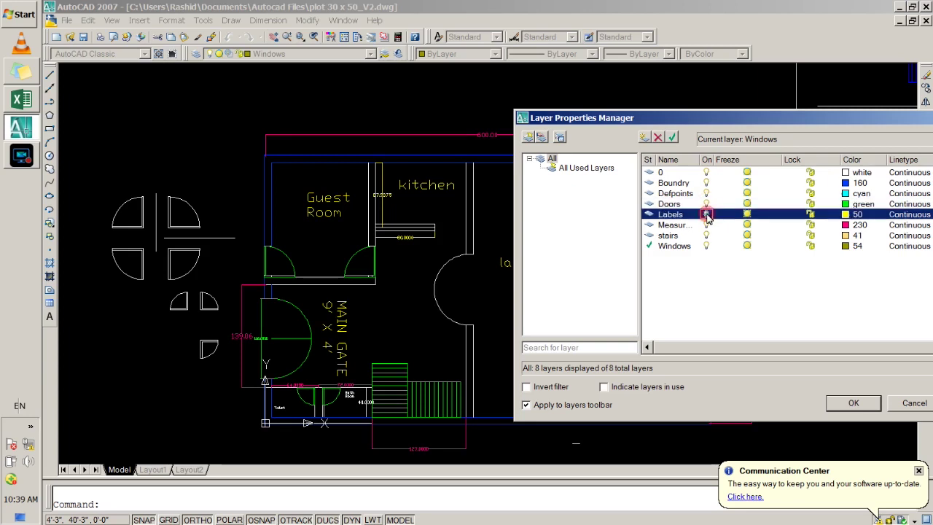
click(707, 225)
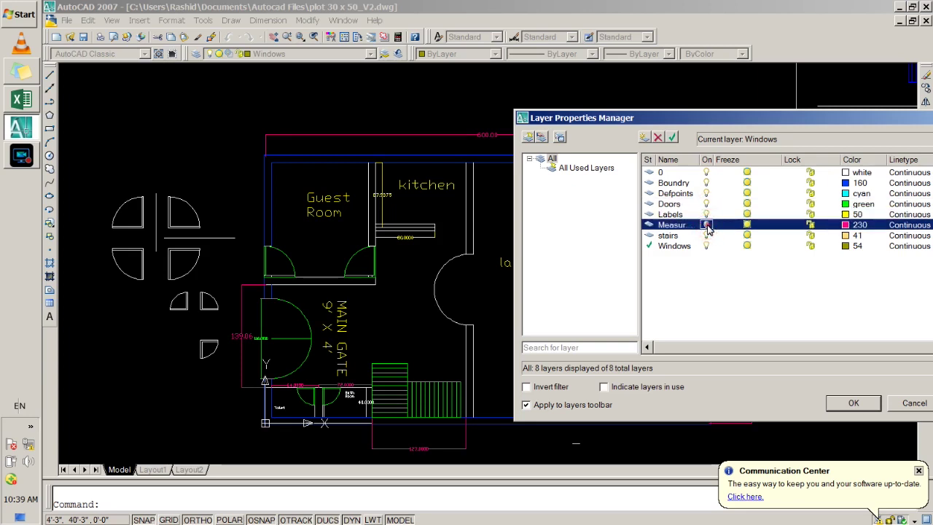
drag(762, 117, 557, 115)
click(446, 172)
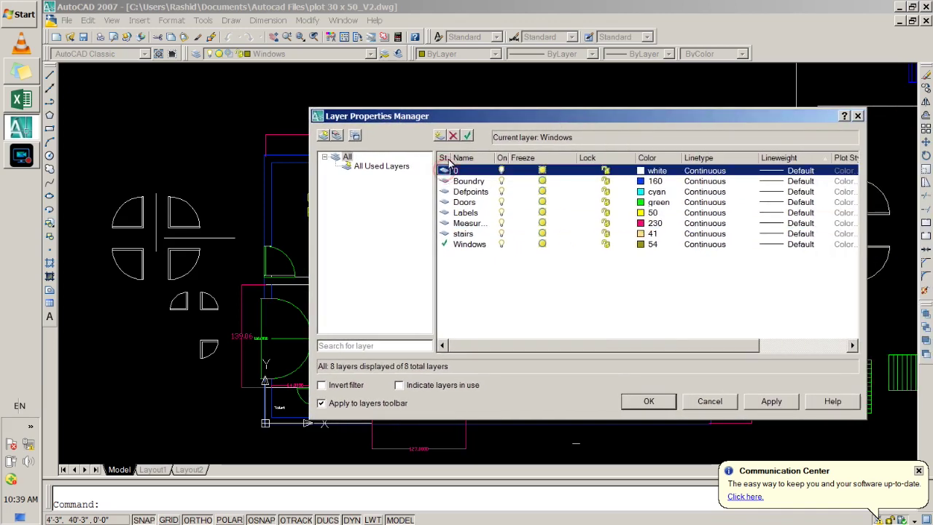
drag(451, 158, 481, 158)
double_click(460, 215)
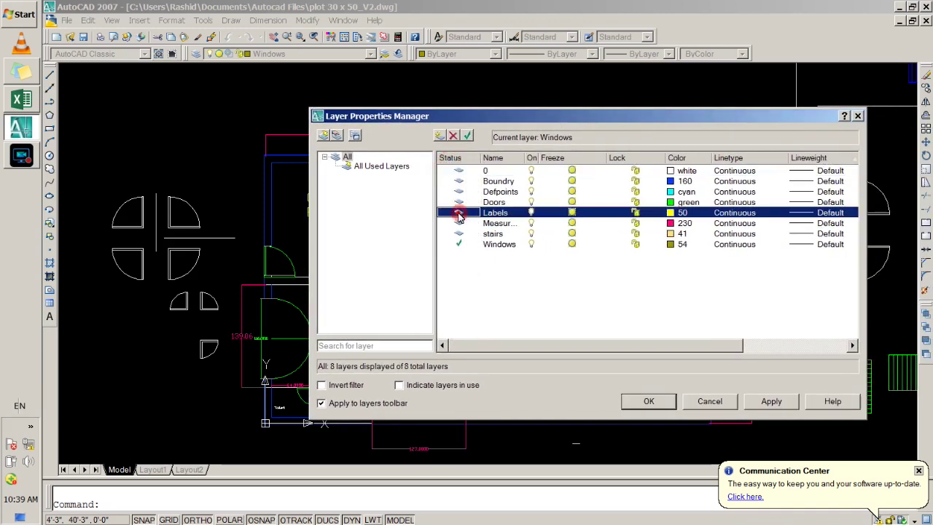
double_click(458, 246)
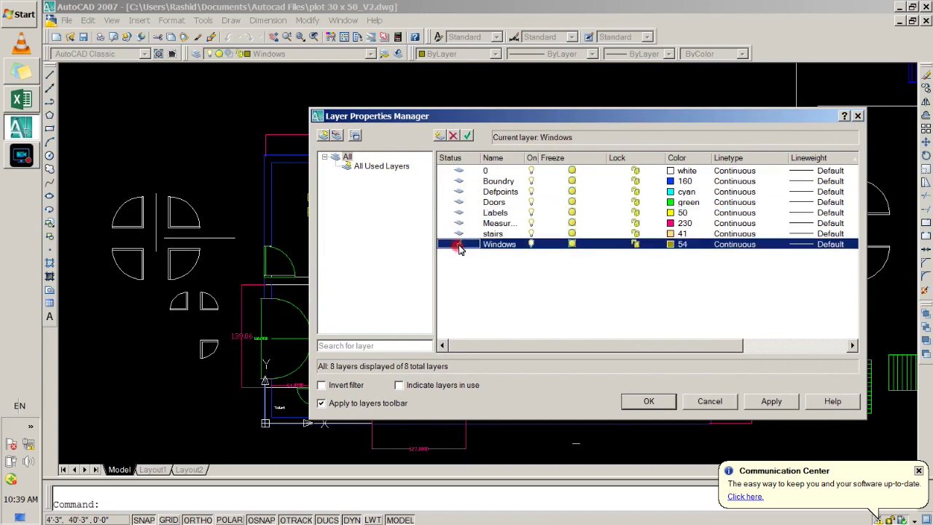
double_click(459, 234)
double_click(460, 223)
click(459, 213)
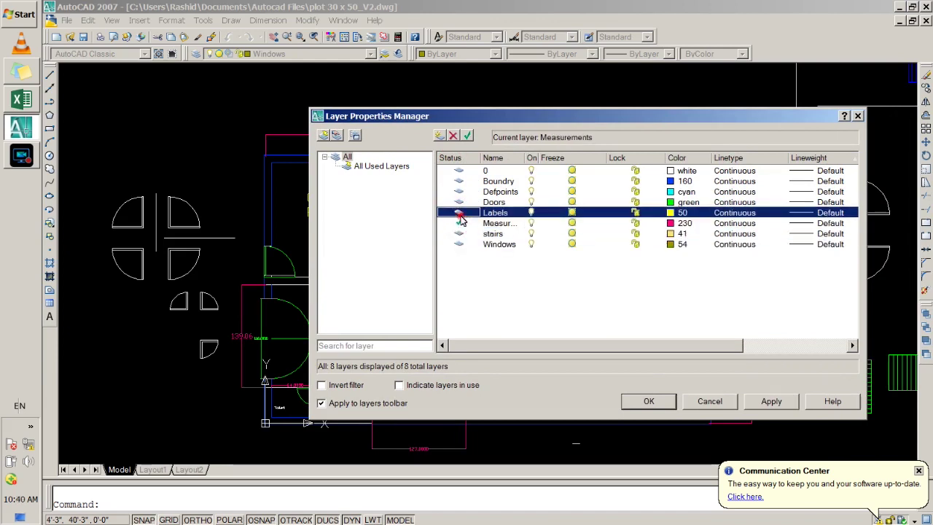
double_click(457, 202)
double_click(457, 191)
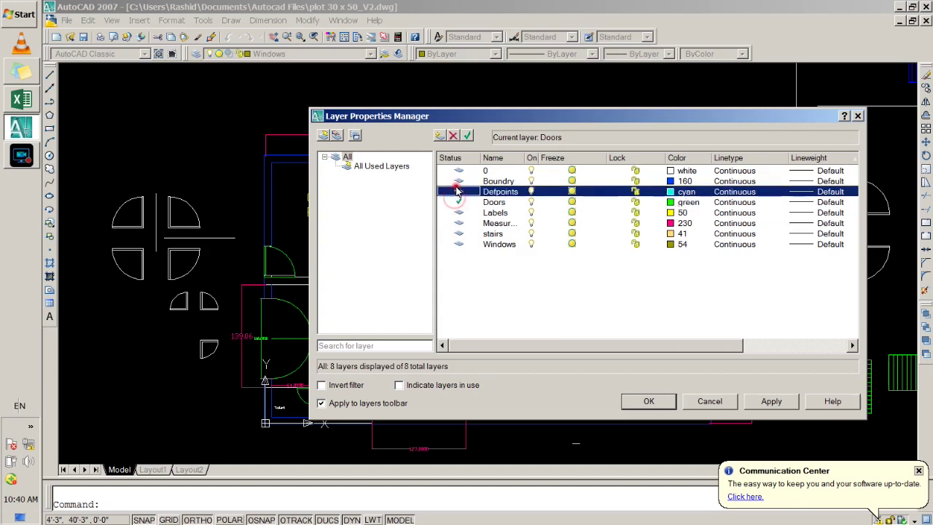
click(458, 182)
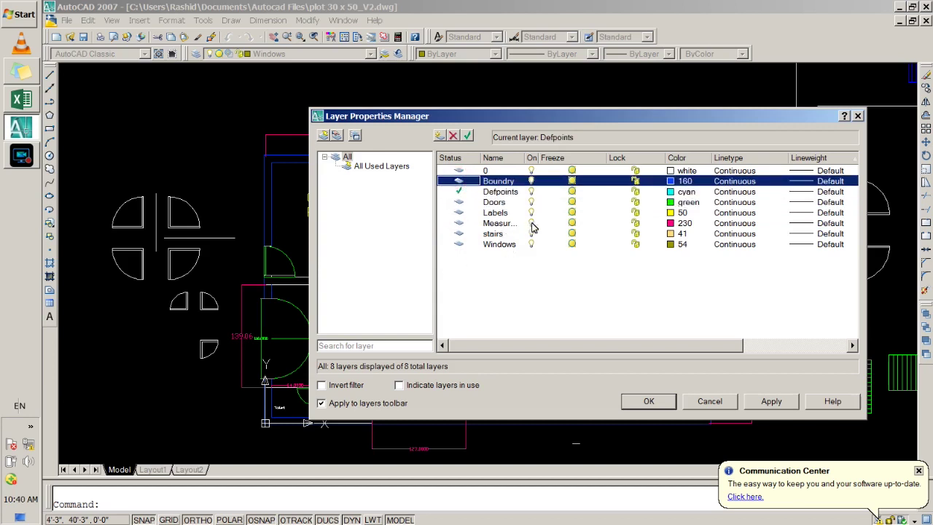
click(513, 213)
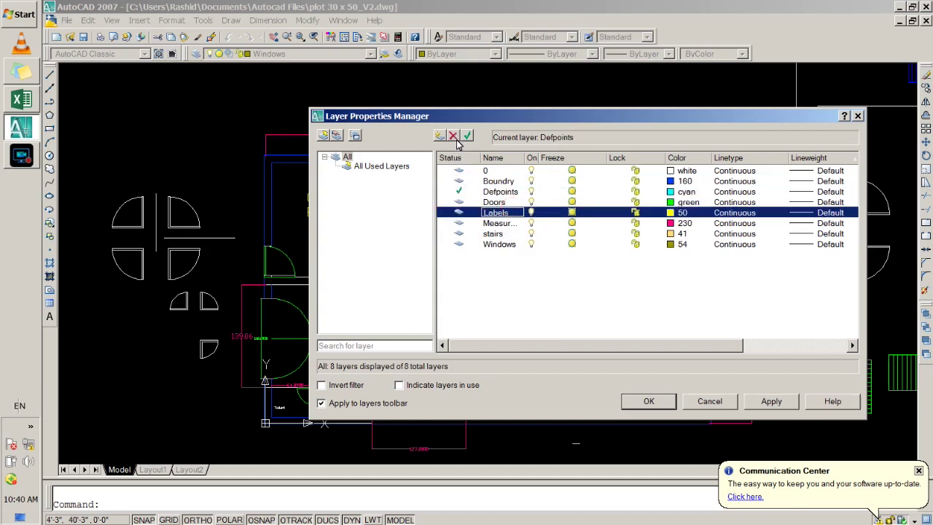
double_click(459, 202)
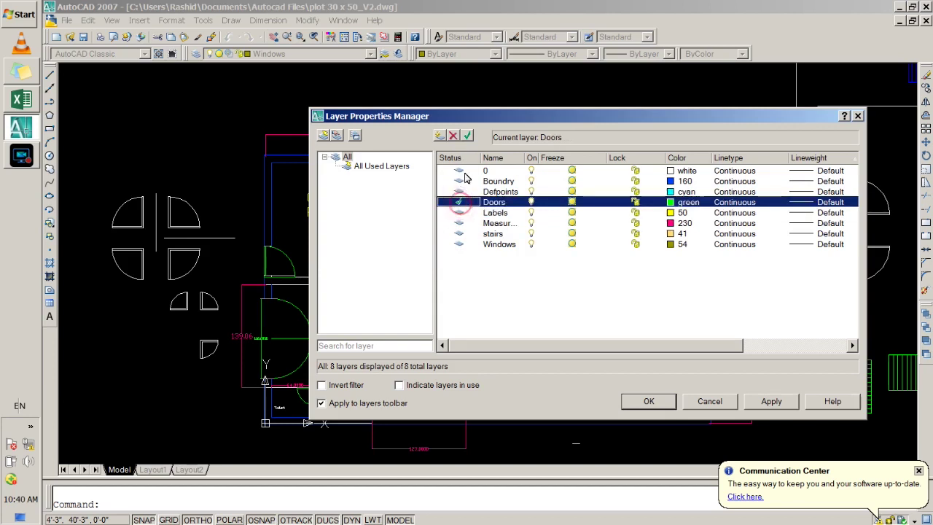
click(460, 244)
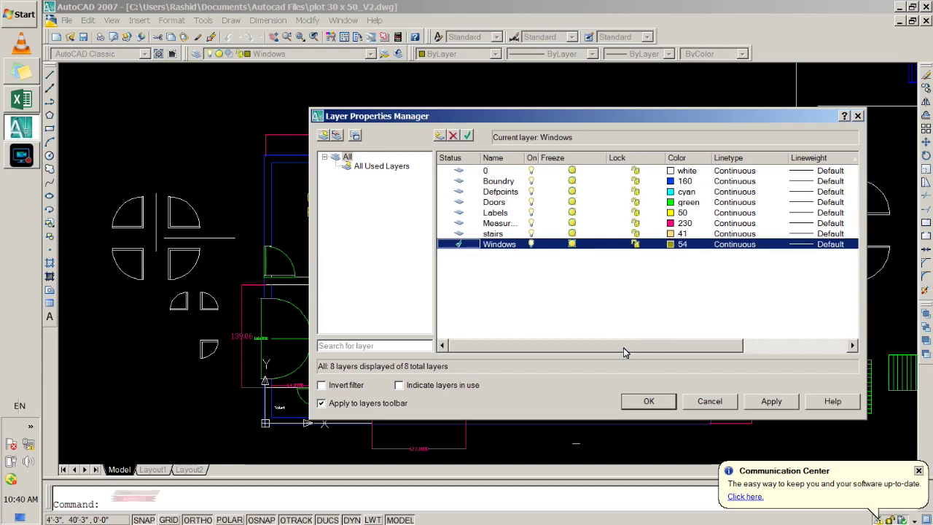
mouse_move(625, 348)
mouse_down()
mouse_move(706, 358)
mouse_move(570, 356)
mouse_up()
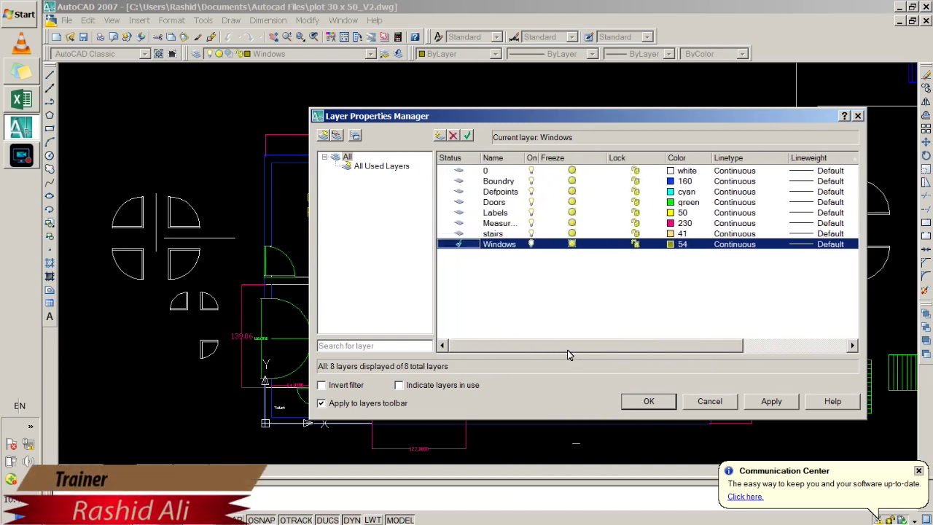
click(572, 234)
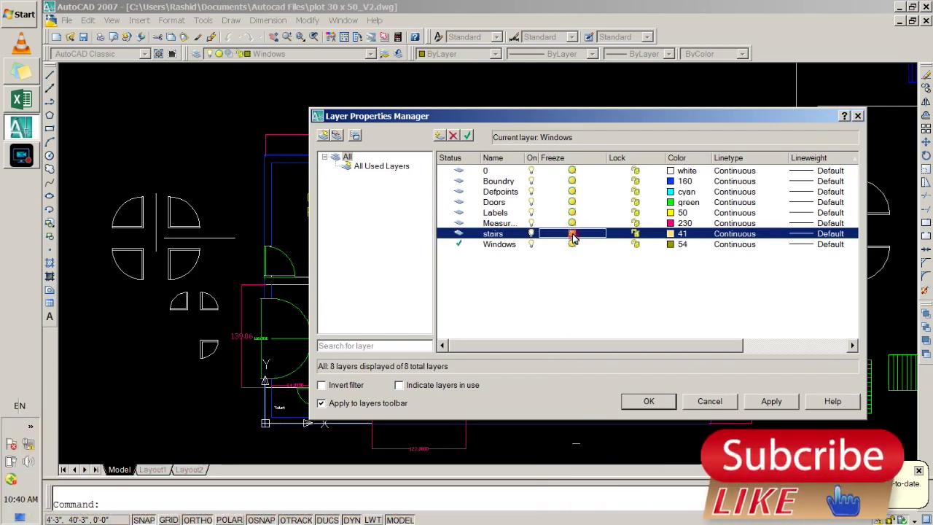
drag(495, 117, 619, 38)
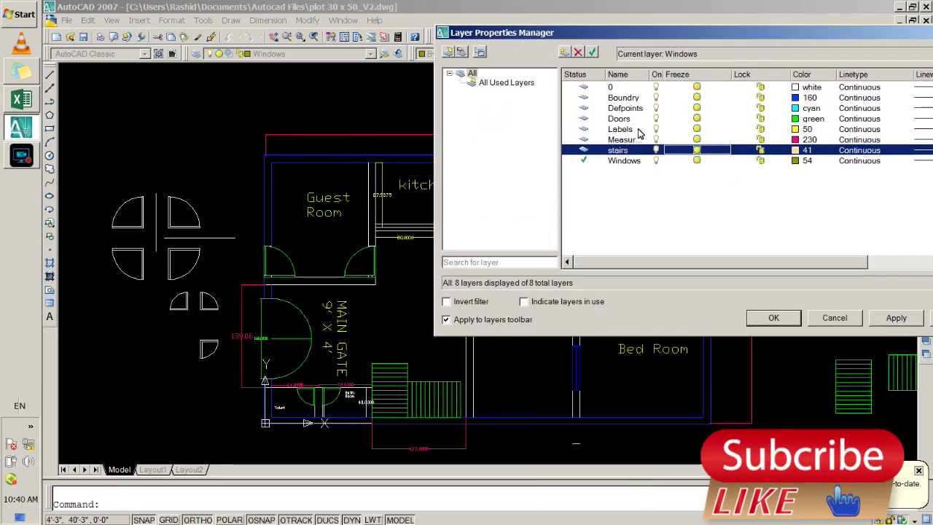
click(631, 119)
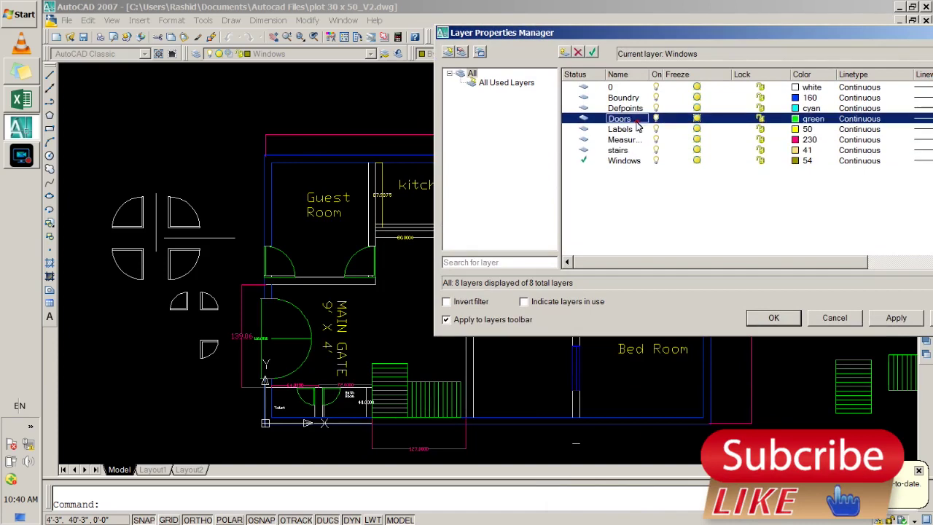
click(697, 119)
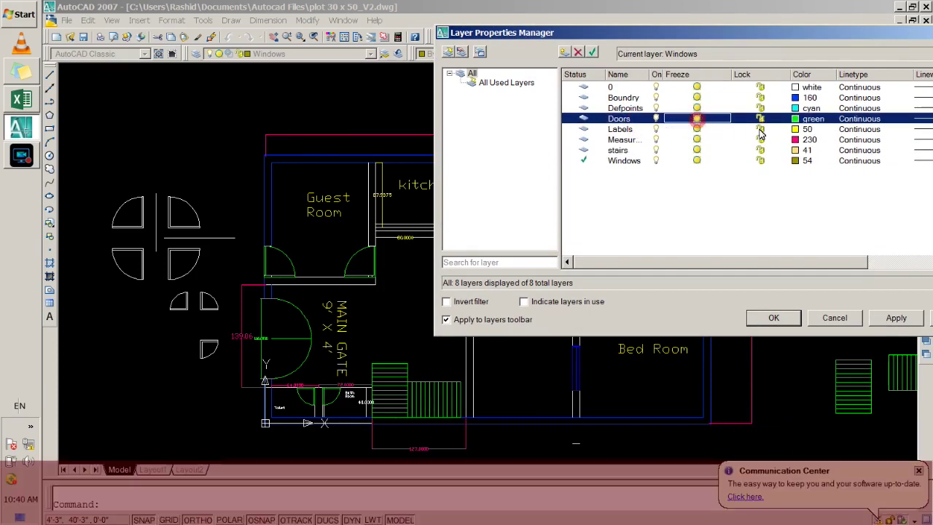
Confirm the layer settings, nudge the plan view upward, and cancel a stray selection window
click(794, 325)
scroll(573, 335, down, 3)
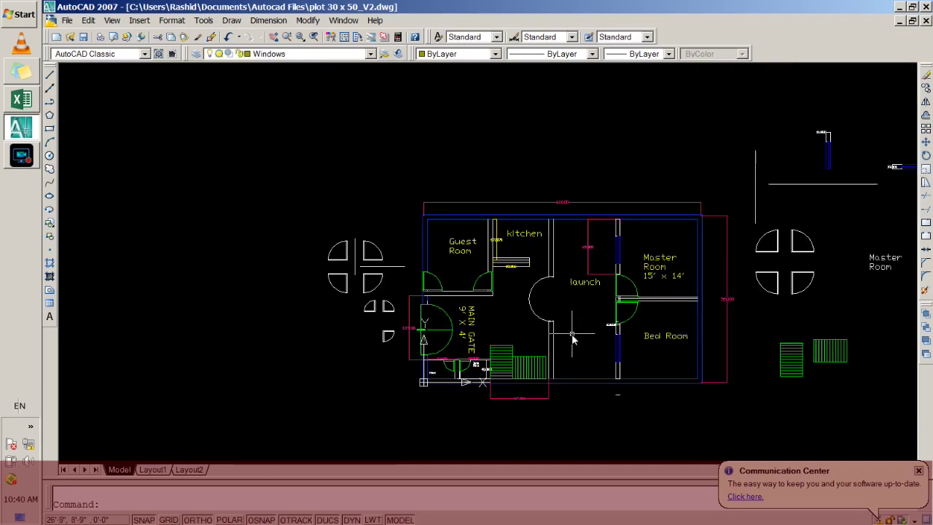
scroll(571, 336, up, 4)
middle_drag(571, 336, 567, 314)
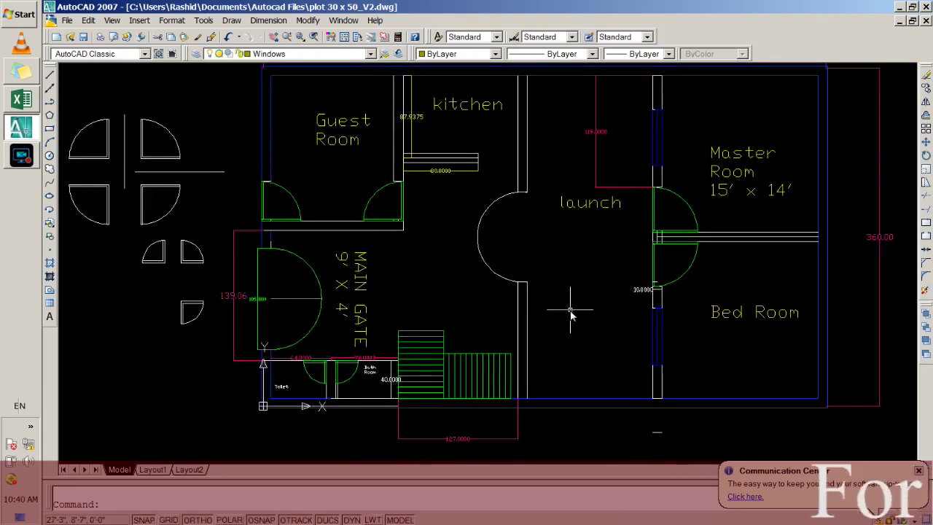
click(571, 312)
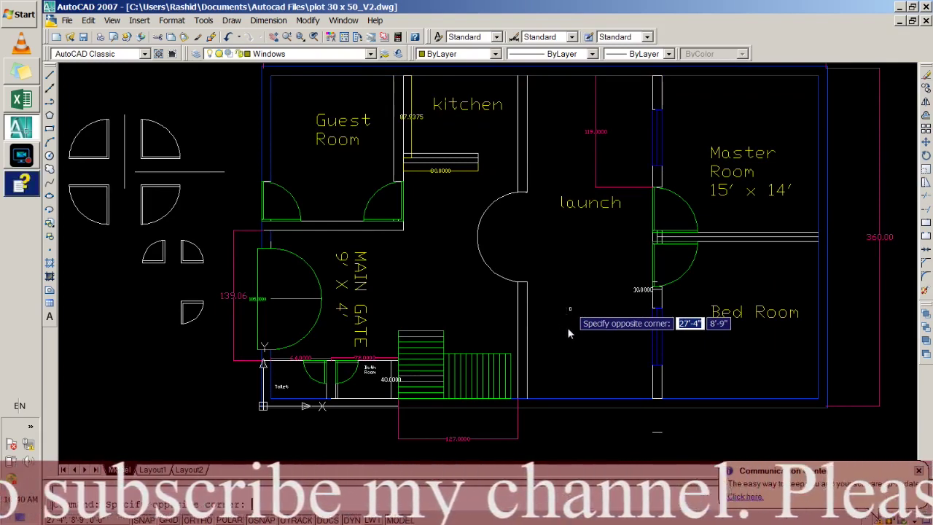
key(Escape)
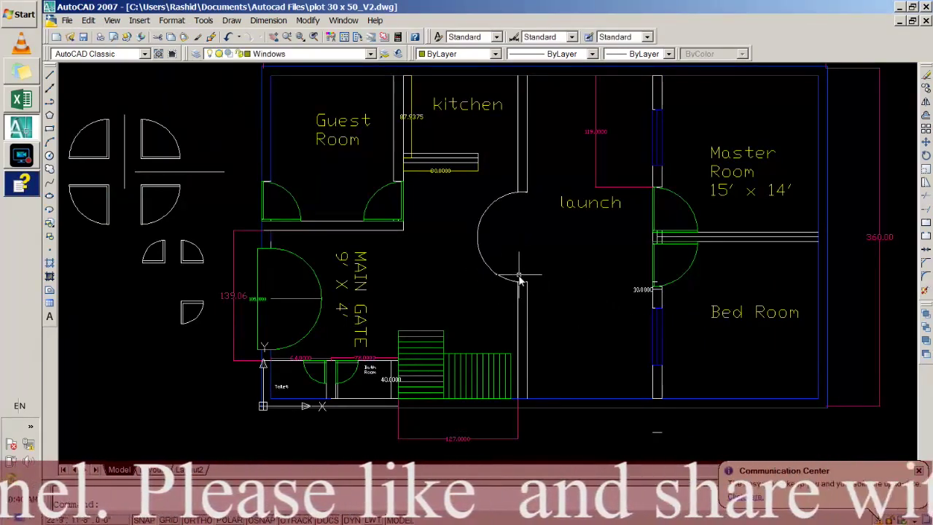